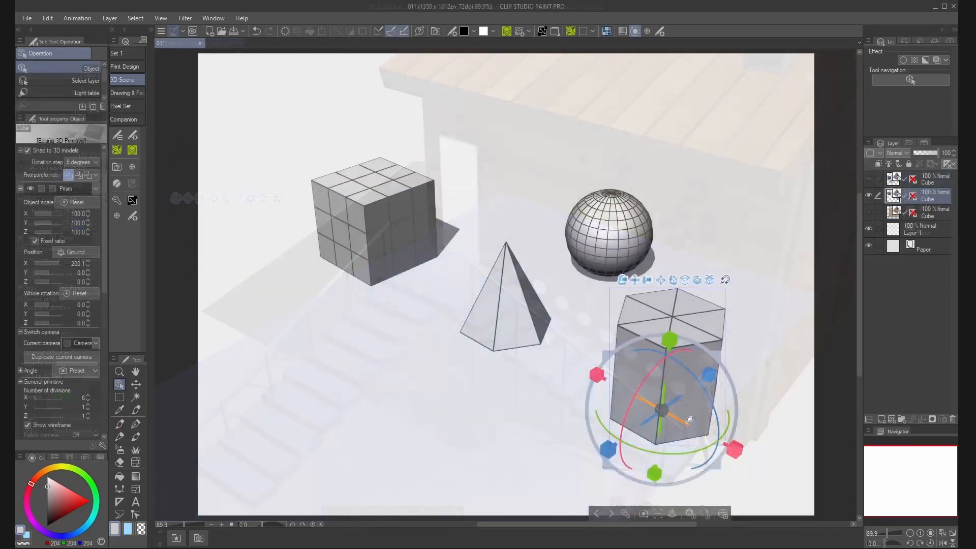
left_click_drag(667, 426, 689, 295)
mouse_move(682, 229)
left_mouse_down()
mouse_move(685, 193)
mouse_move(685, 218)
left_mouse_up()
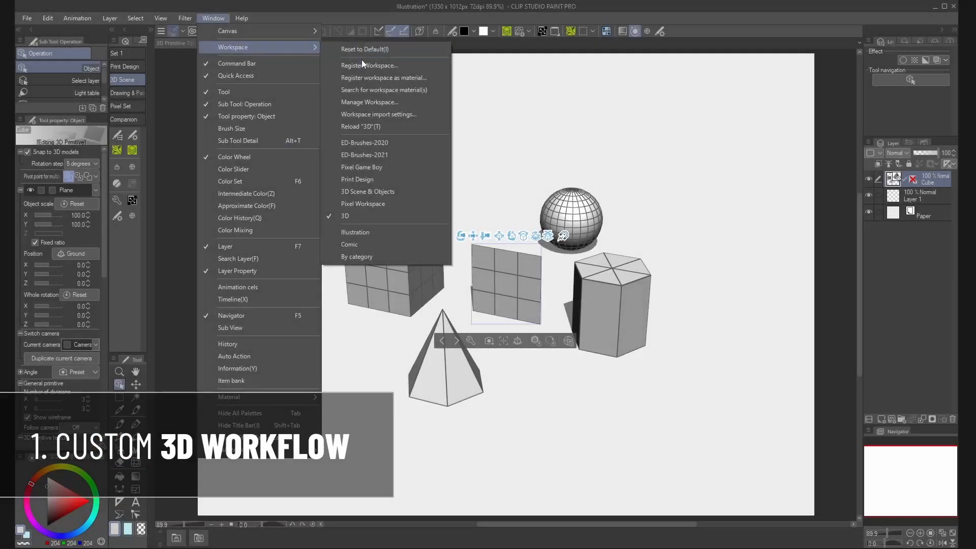
- Register the current workspace under the name "3D Primitive Hacks & Tips"
left_click(362, 60)
type("3d p")
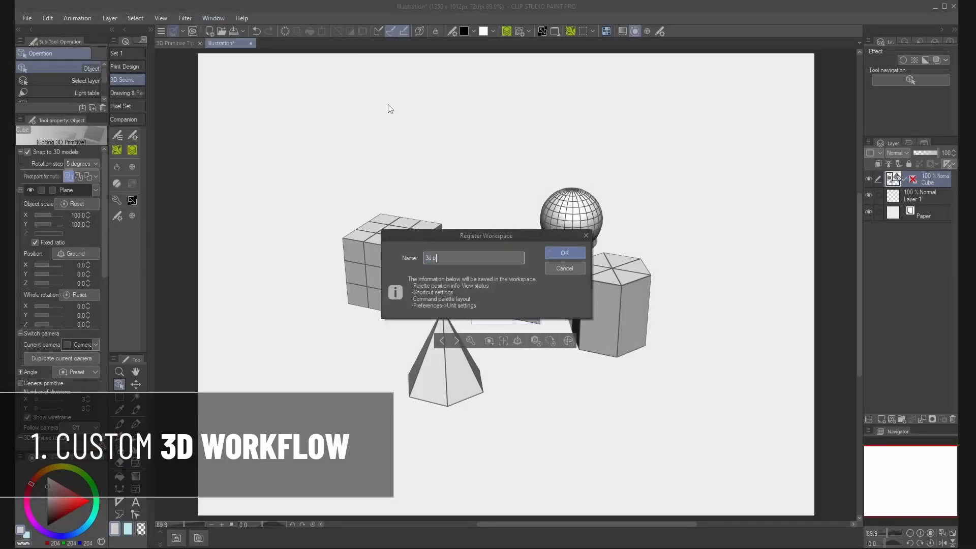
type("RIMITIVE hACKS")
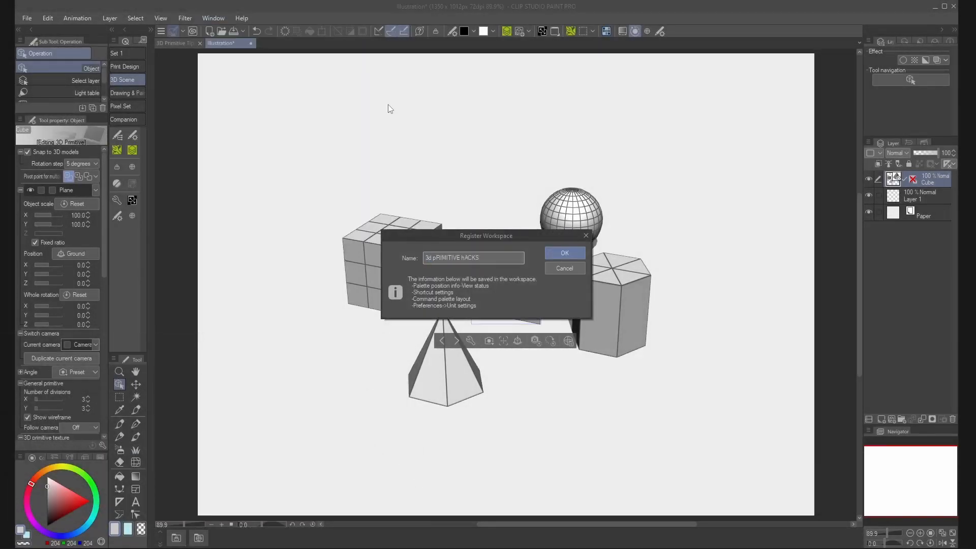
type("3D Primitive Hacks & Tips")
key("Return")
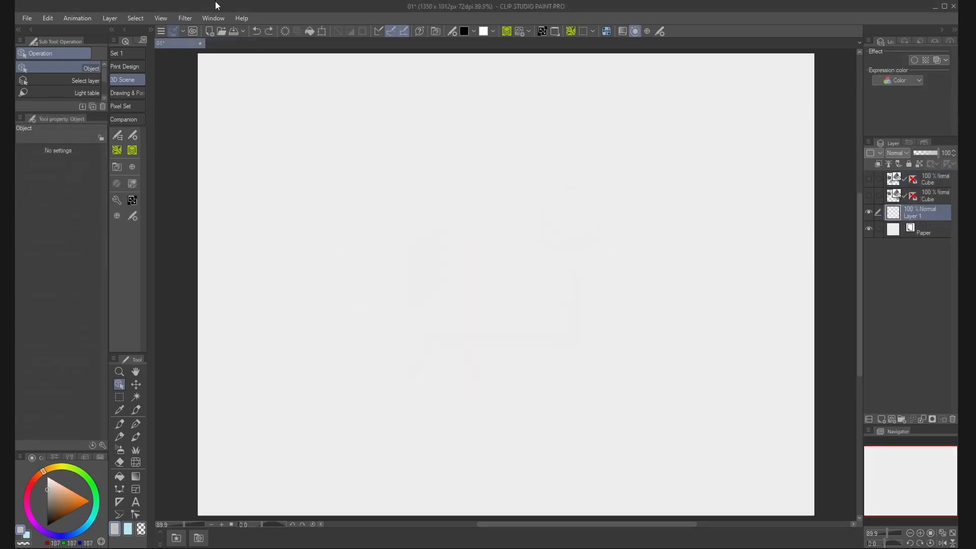
- Display the Primitive material palette docked with the canvas and collapse it again
left_click(213, 18)
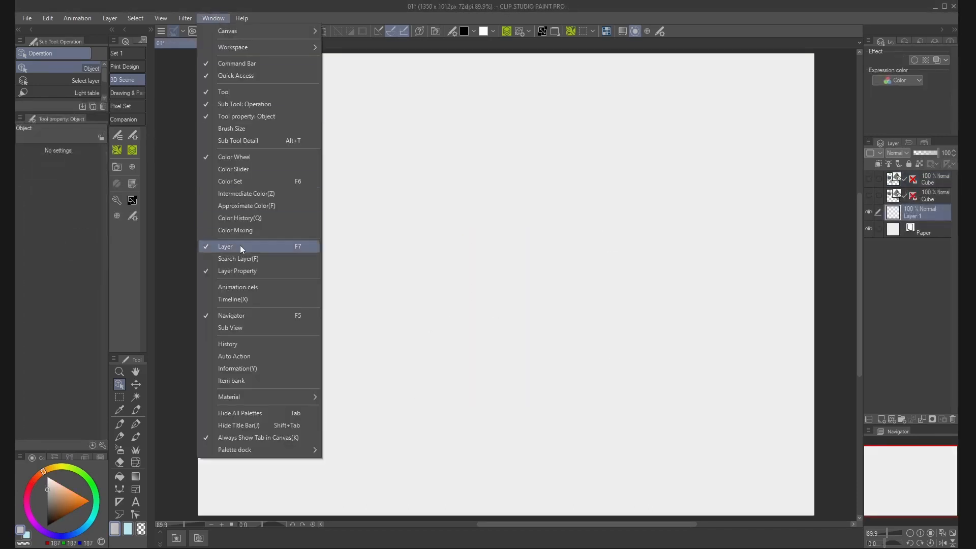
mouse_move(313, 401)
left_click(384, 497)
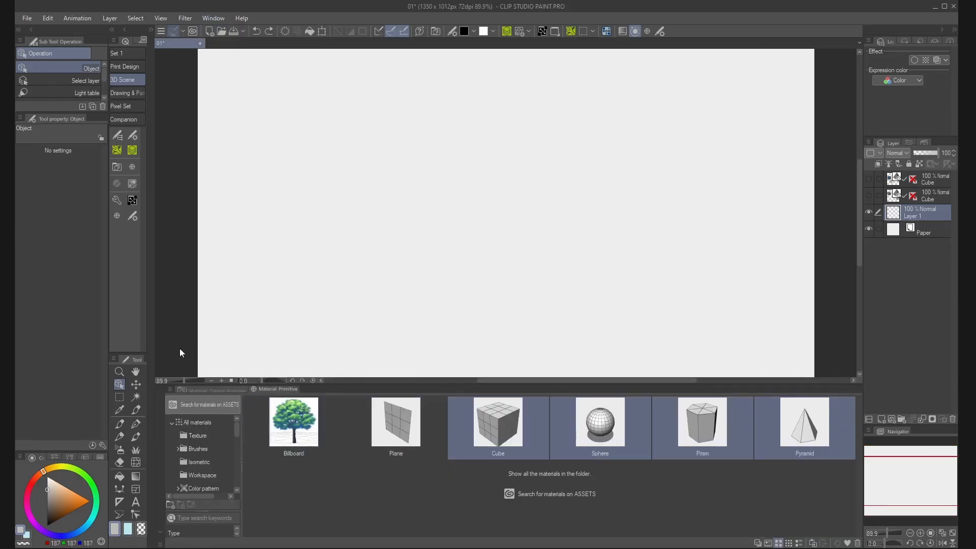
left_click(158, 532)
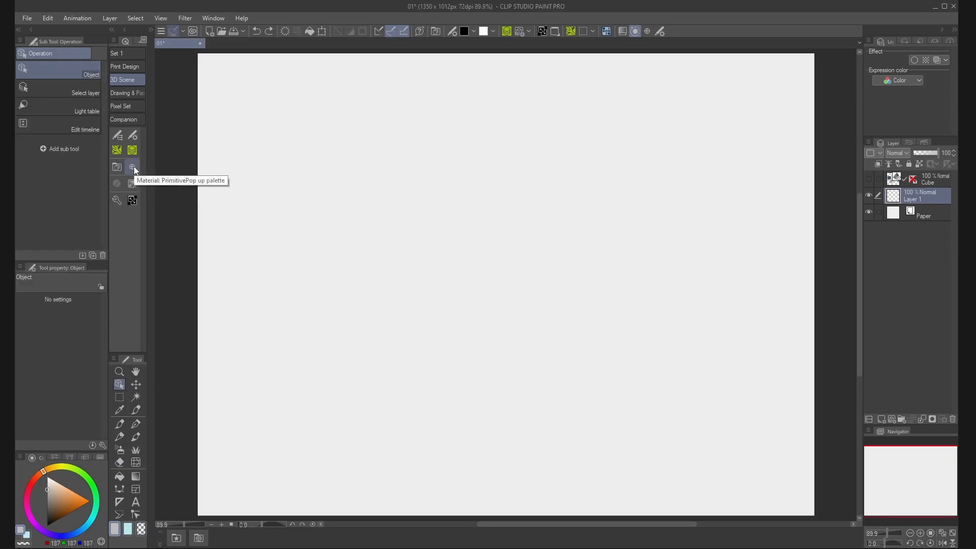
- Add the Cube, Sphere, Prism and Pyramid primitives together to the canvas from the Primitive materials
left_click(132, 167)
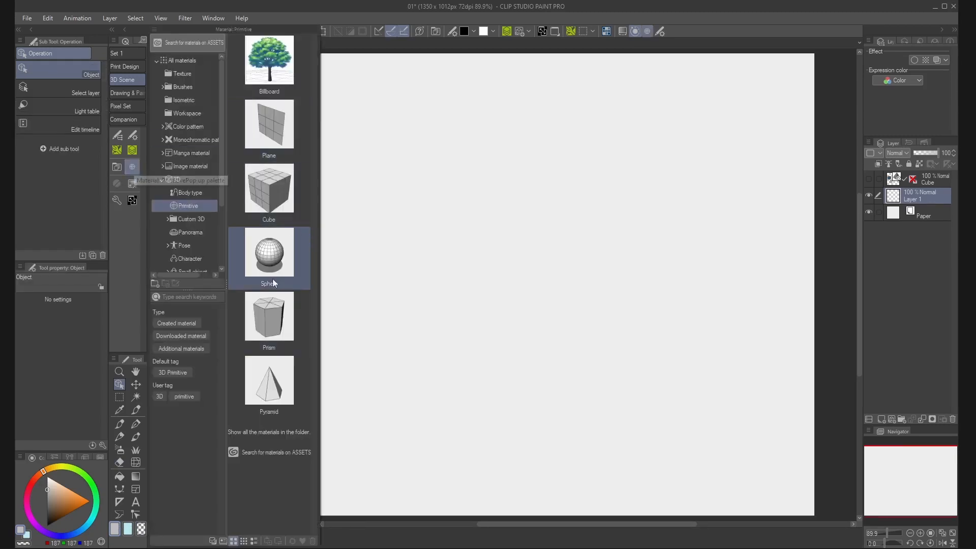
left_click(274, 188)
left_click(280, 398, "shift")
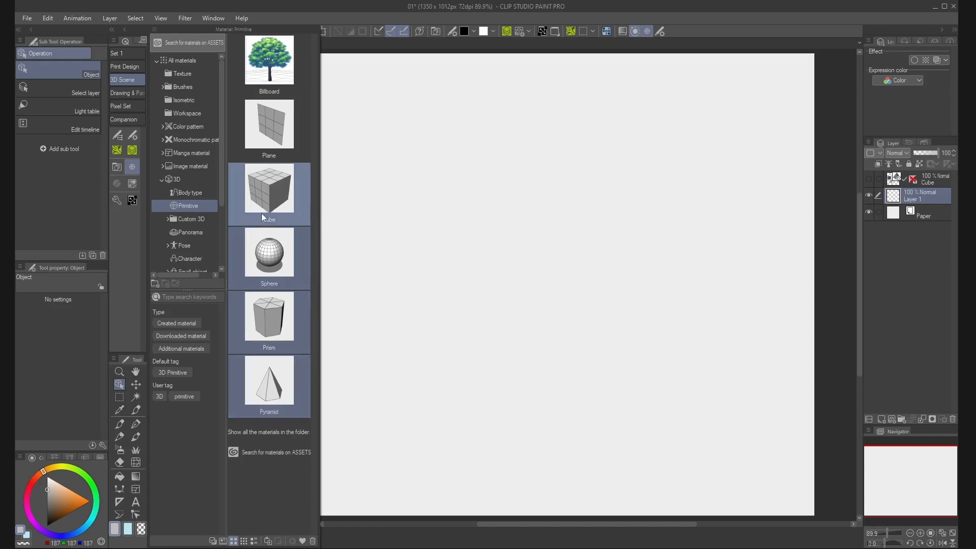
left_click_drag(269, 219, 466, 248)
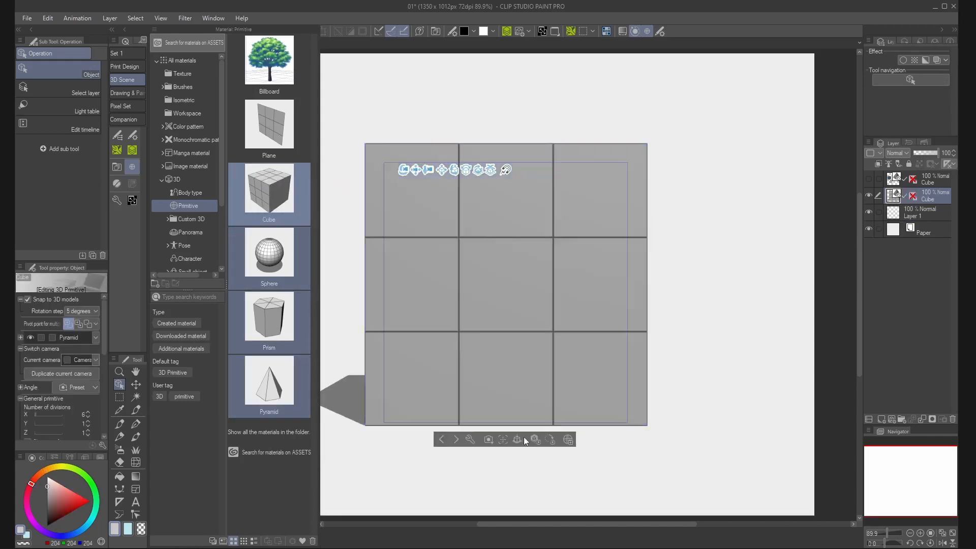
- Apply the preset camera angle that looks down diagonally on the scene and pull the camera back from the primitives
left_click(489, 440)
left_click(510, 462)
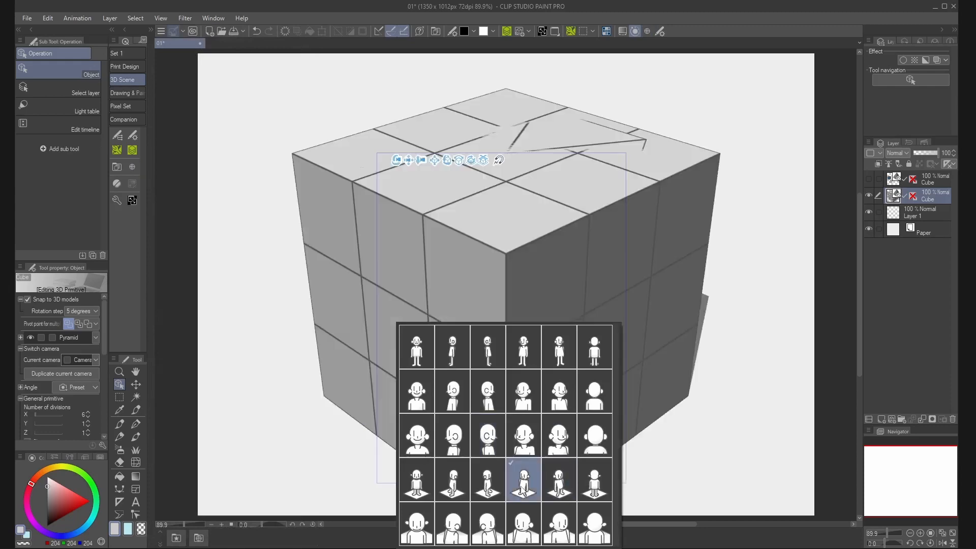
scroll(748, 340, "down", 5)
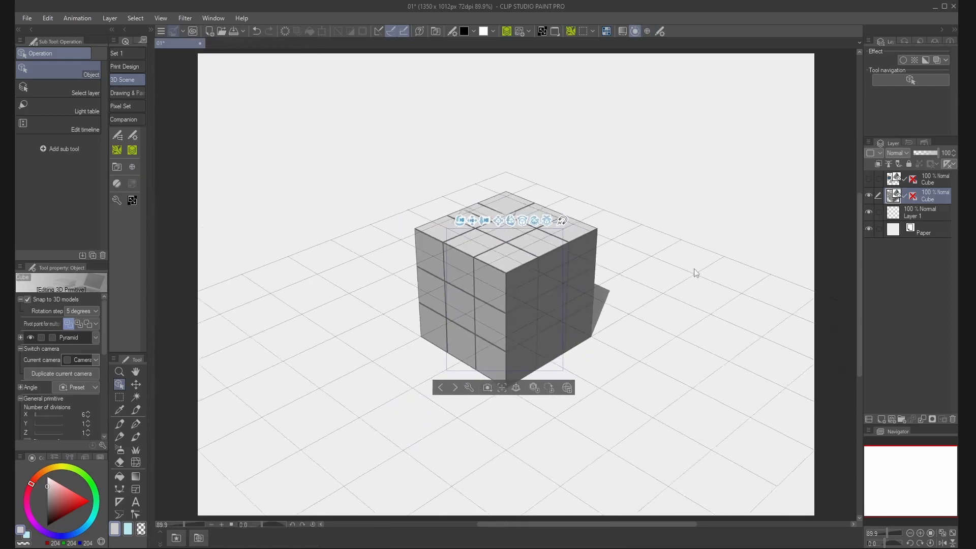
- Spread the overlapping cube, prism, sphere and pyramid apart across the ground so each stands separately
left_click(512, 291)
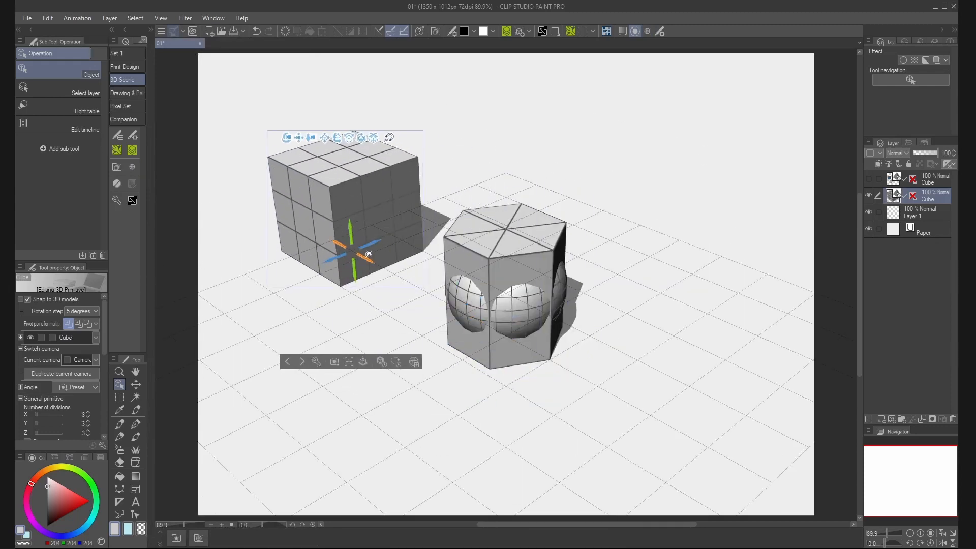
left_click(526, 339)
left_click_drag(526, 339, 671, 405)
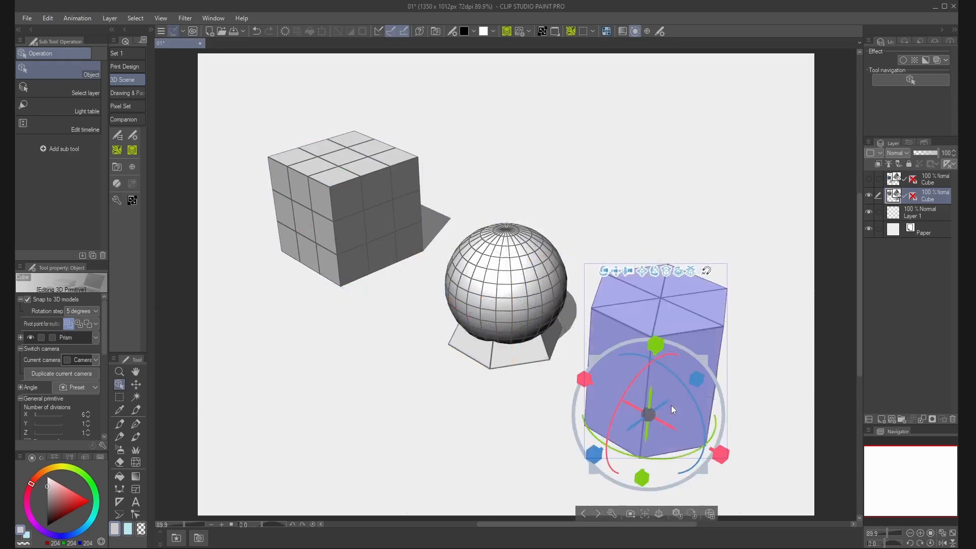
left_click(496, 301)
left_click_drag(492, 352, 576, 357)
left_click(593, 397)
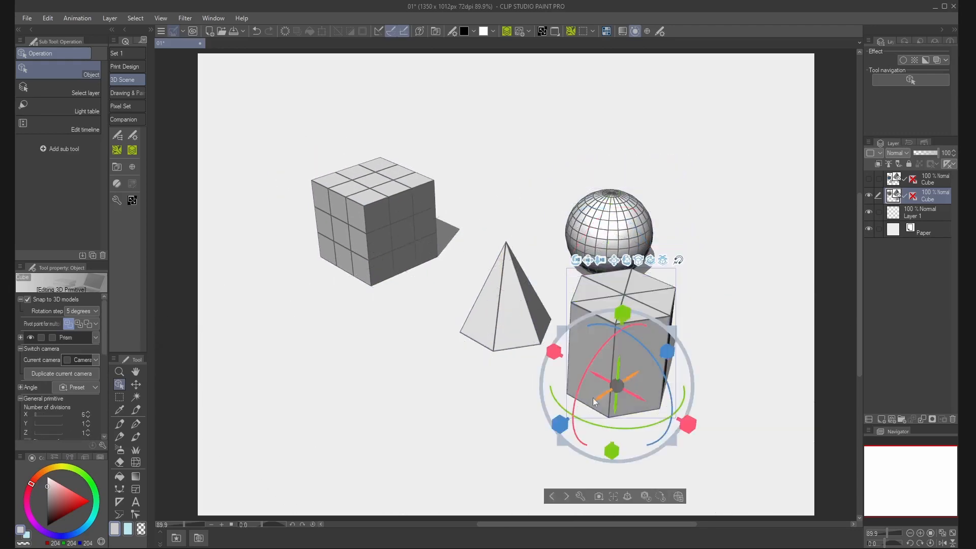
left_click_drag(630, 404, 674, 425)
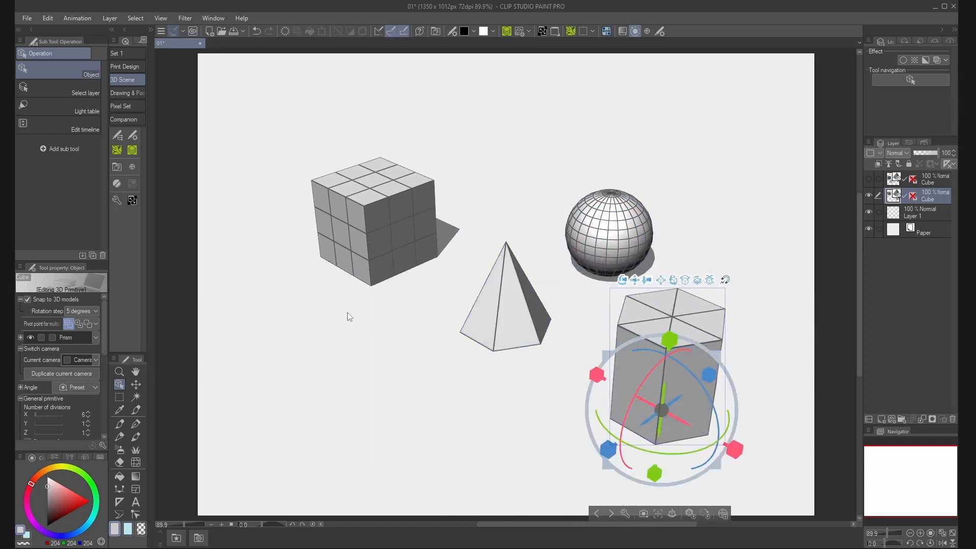
- Float and lengthen the Tool Property palette, then redock it under the Sub Tool palette and enlarge it upward
left_click_drag(66, 268, 325, 184)
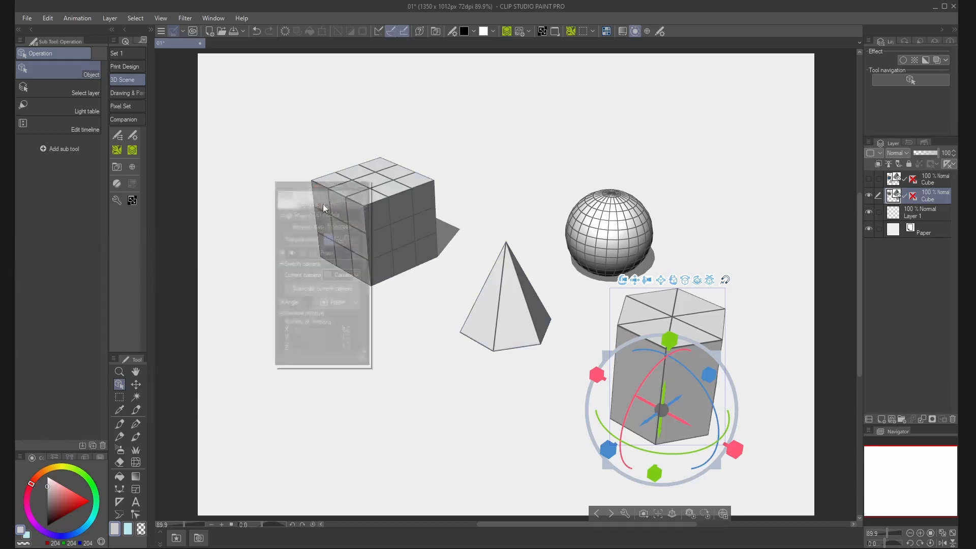
left_click_drag(318, 367, 312, 469)
left_click_drag(310, 184, 75, 449)
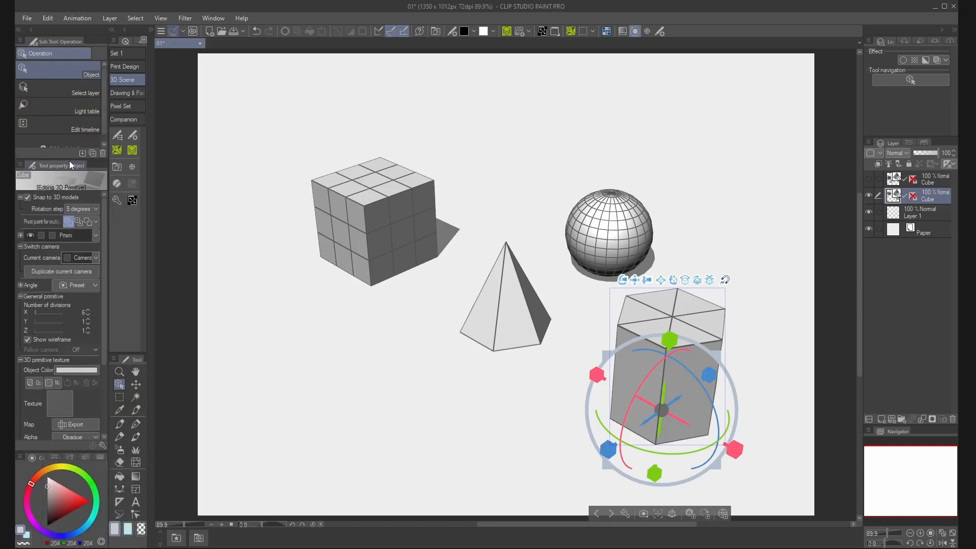
left_click_drag(71, 159, 71, 113)
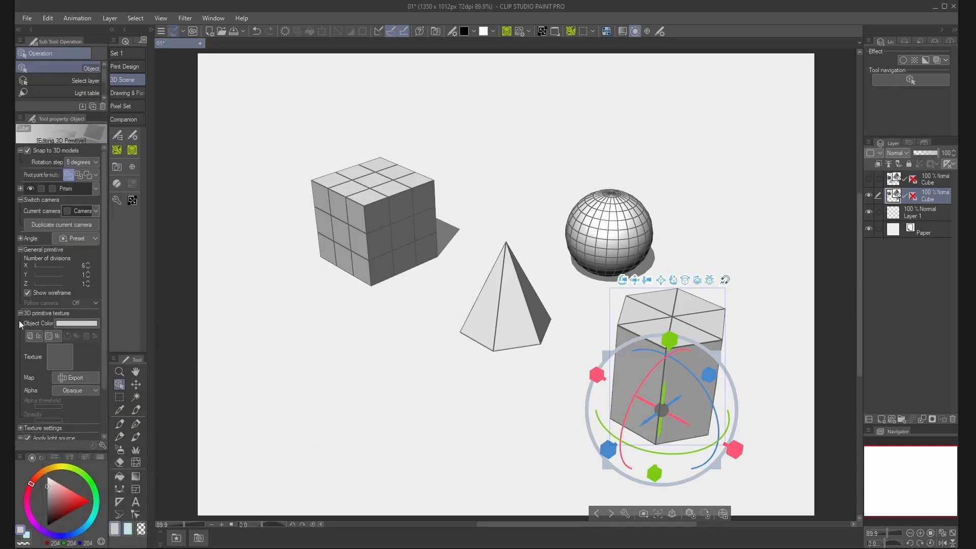
- Look through the prism's tool properties and expand the light source and object transform settings in the pop-up Tool Property palette
scroll(93, 365, "down", 3)
scroll(94, 365, "up", 2)
scroll(93, 363, "down", 1)
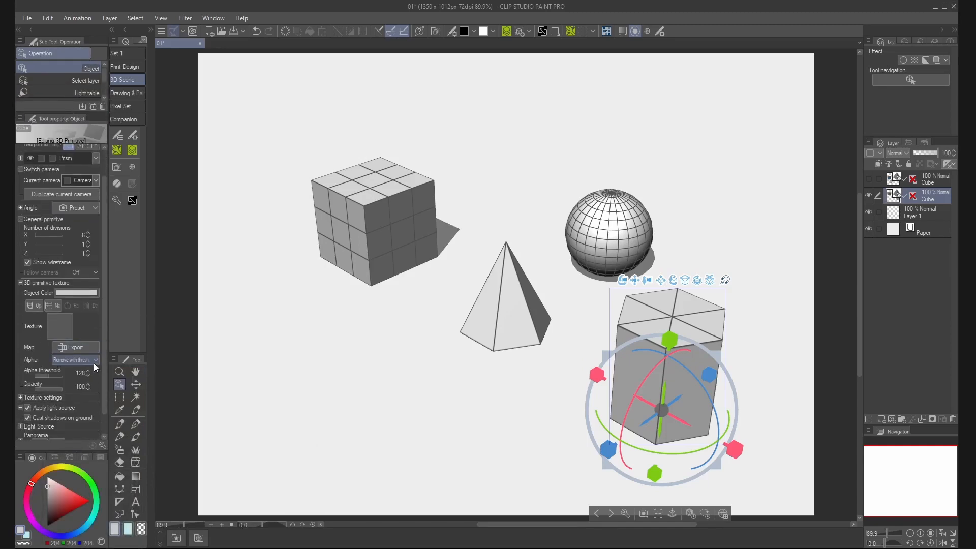
scroll(94, 363, "up", 1)
scroll(93, 325, "up", 3)
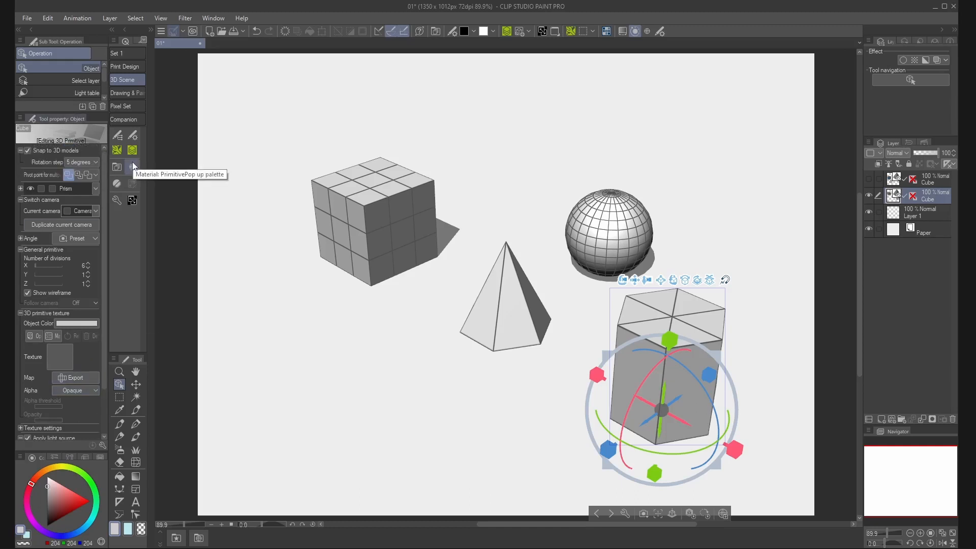
left_click(133, 134)
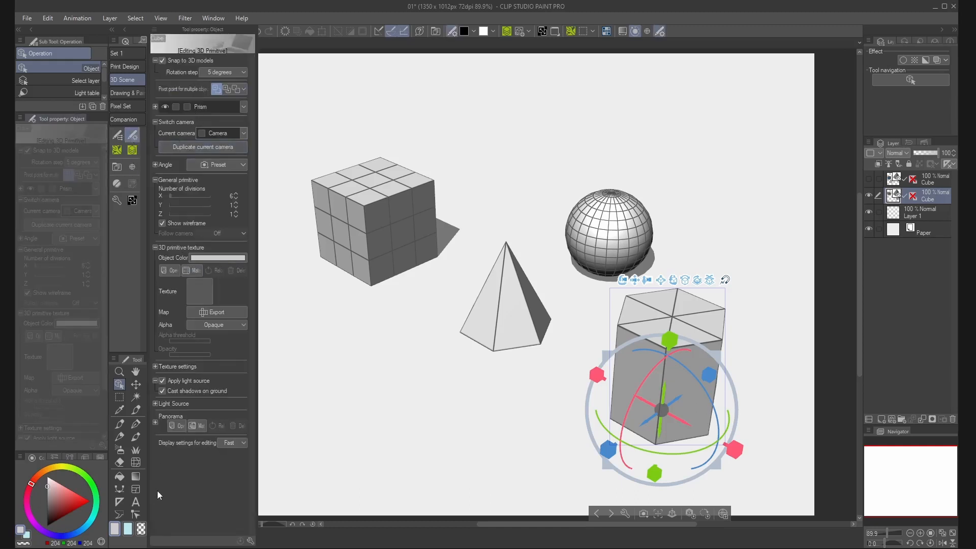
left_click(155, 403)
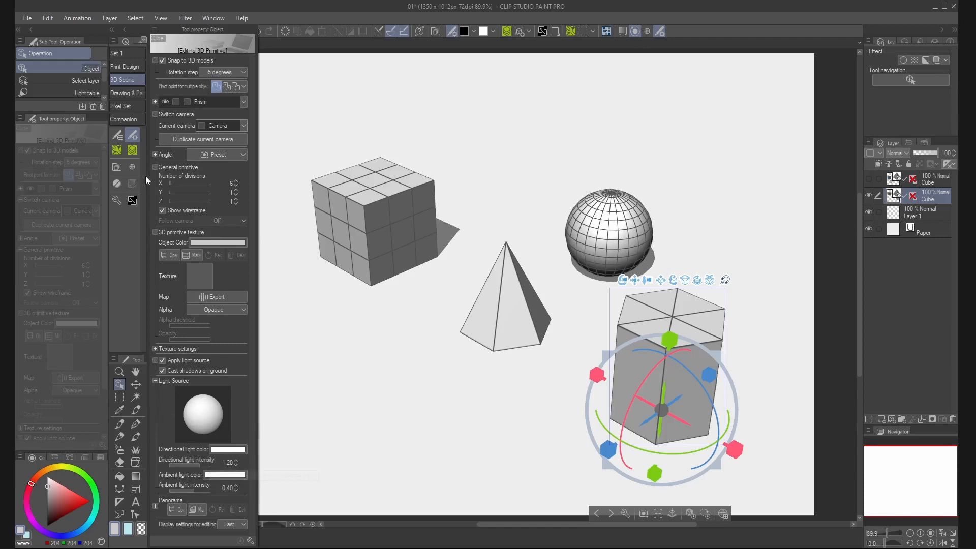
left_click(155, 360)
left_click(155, 102)
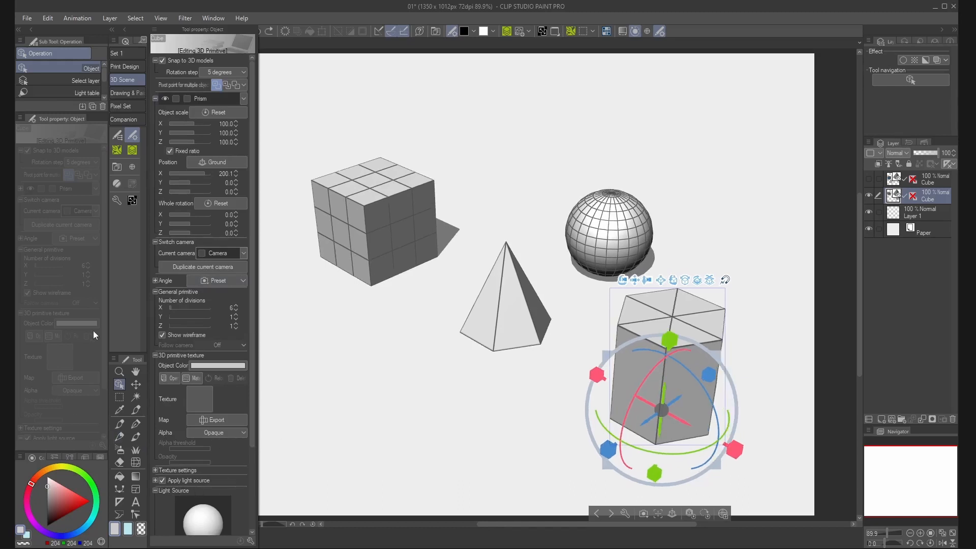
- Add the Material [9] pop-up palette to the 3D Scene quick access set
right_click(129, 237)
left_click(151, 316)
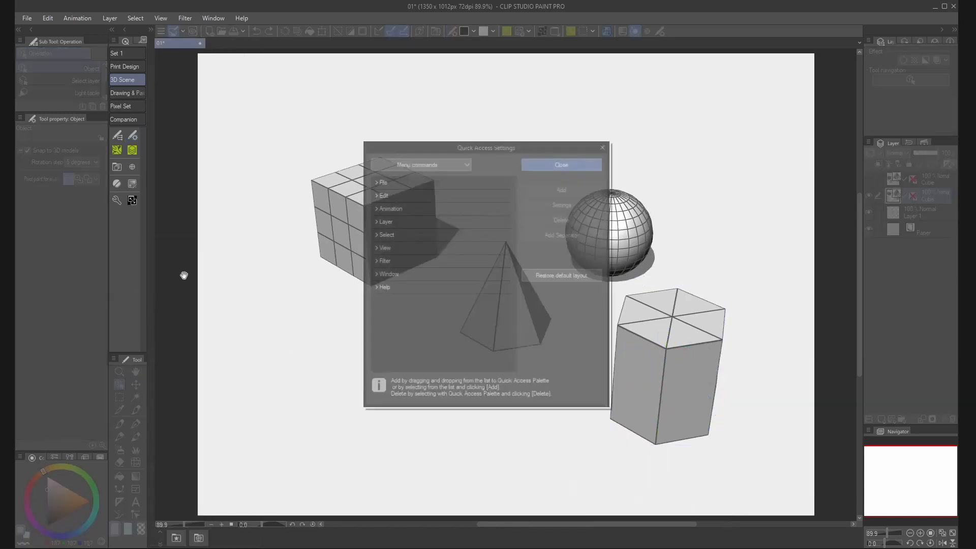
left_click(437, 161)
left_click(435, 182)
left_click(374, 182)
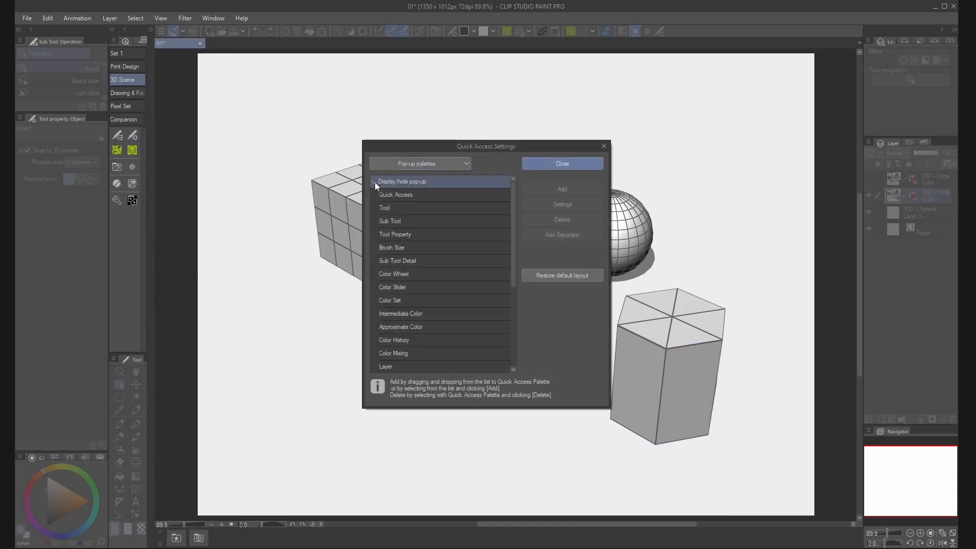
scroll(432, 287, "down", 10)
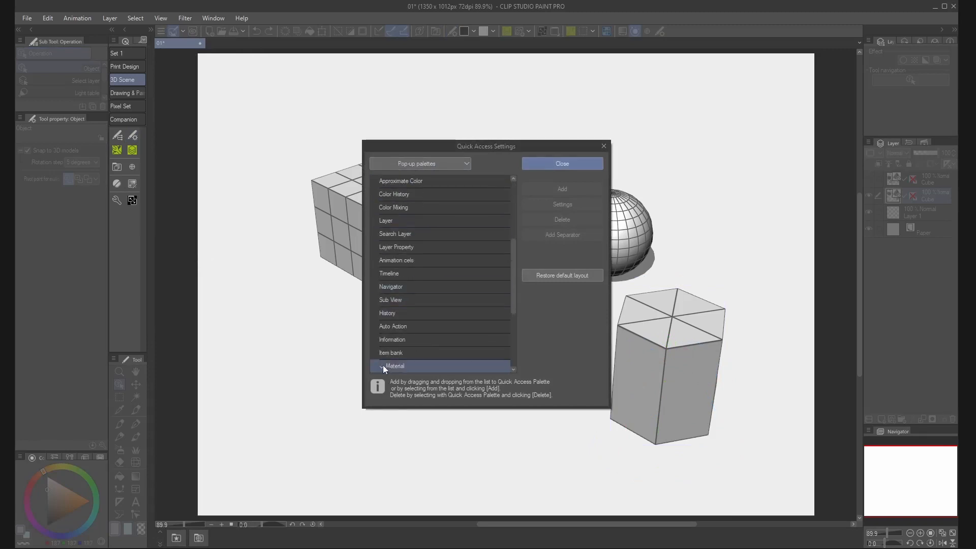
left_click(383, 365)
left_click(420, 352)
left_click(562, 189)
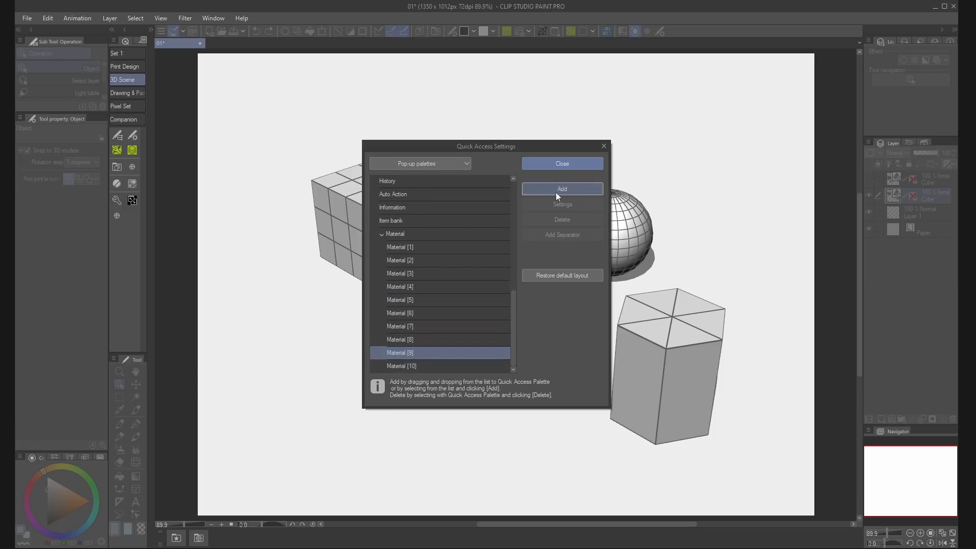
- Add the Tool Property pop-up palette to the quick access set and close its settings
scroll(458, 264, "up", 15)
left_click(446, 233)
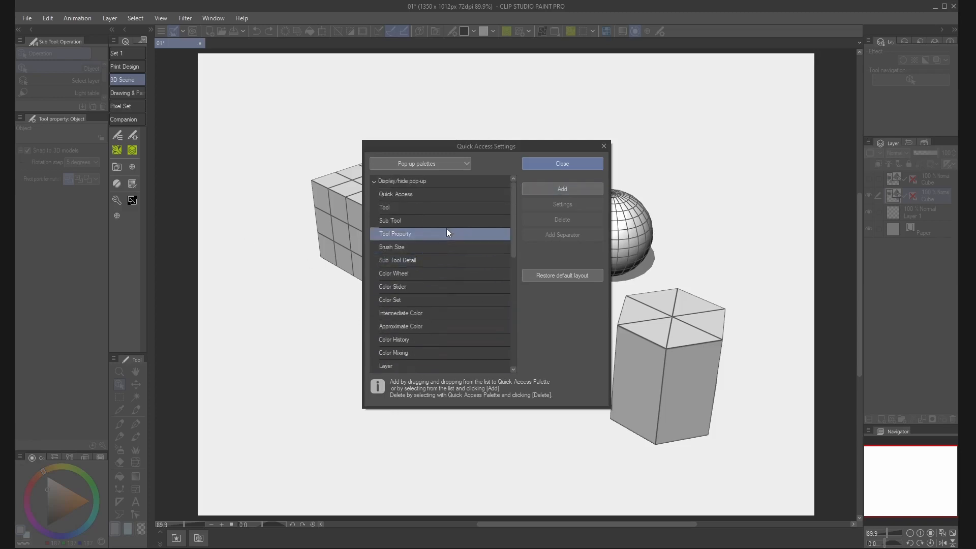
left_click(527, 191)
left_click(551, 161)
- Test the Primitive material and Tool Property pop-up palettes from both the quick access set and the command bar
left_click(118, 217)
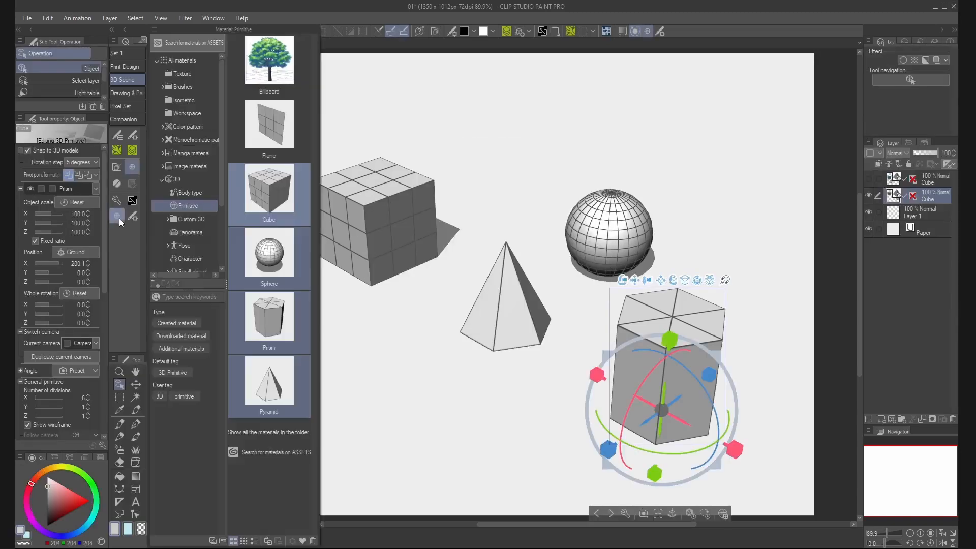
left_click(132, 217)
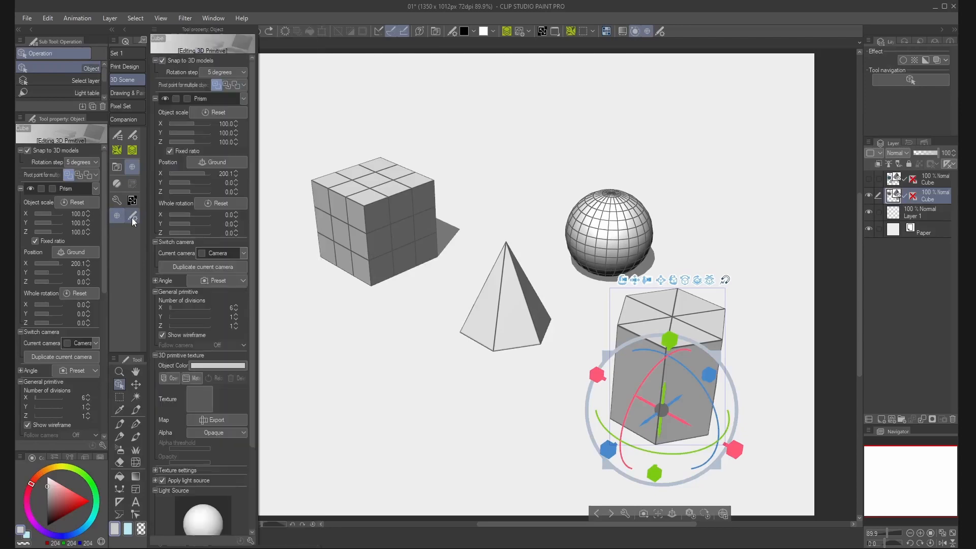
left_click(300, 321)
left_click(647, 31)
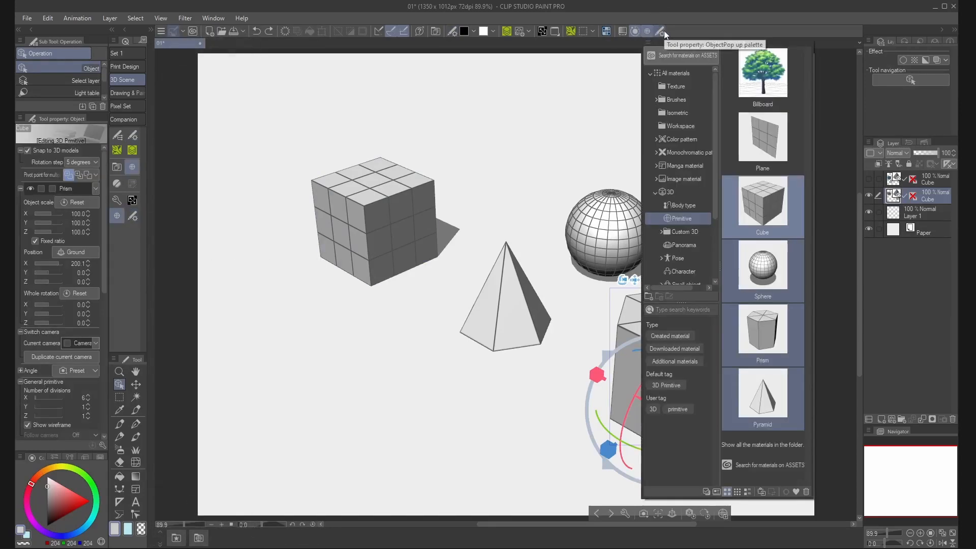
left_click(664, 31)
left_click(299, 348)
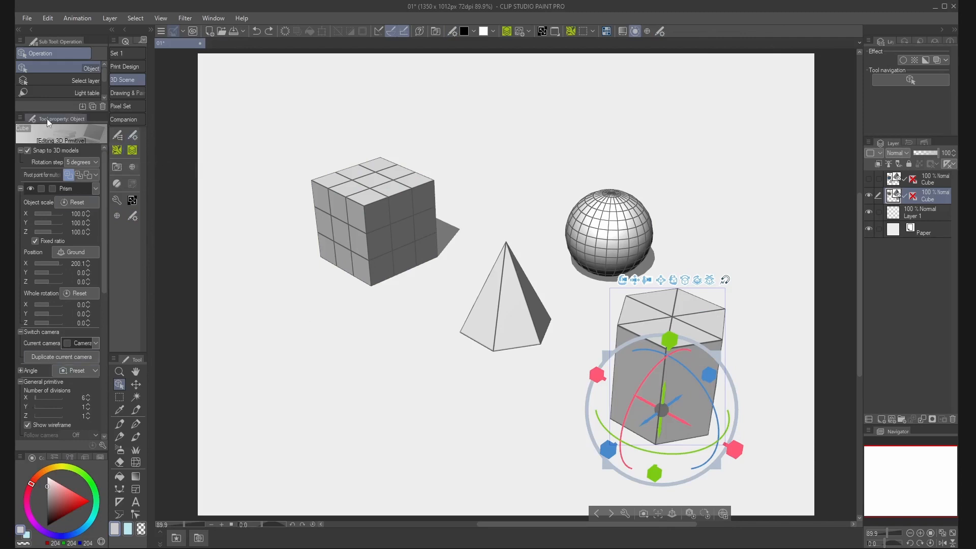
- Float the Tool Property palette over the canvas and open the Sub Tool Detail settings beside it
left_click_drag(47, 117, 302, 118)
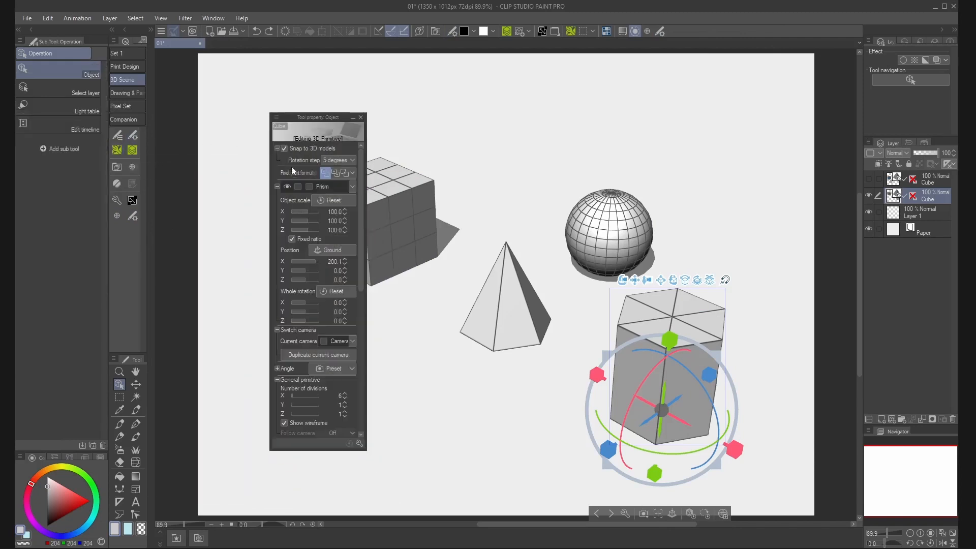
left_click(360, 442)
left_click_drag(454, 100, 501, 122)
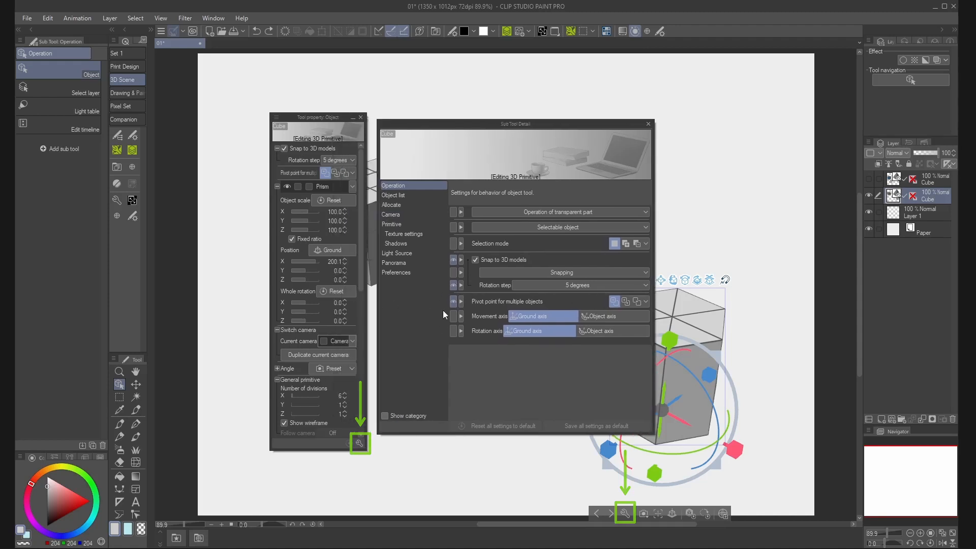
- Toggle whether Snap to 3D models and Rotation step appear in the tool properties, and check the Snapping and Rotation step options
left_click(451, 259)
left_click(451, 260)
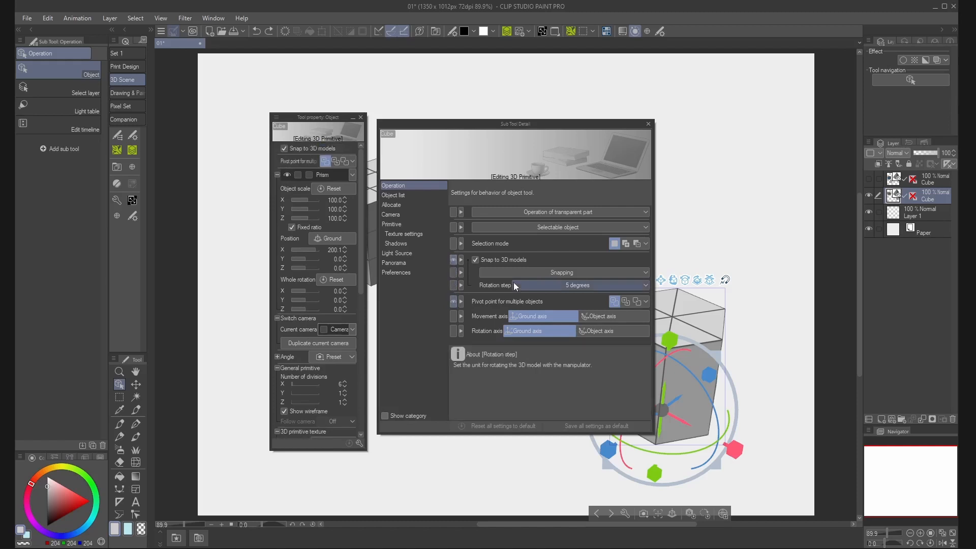
left_click(581, 273)
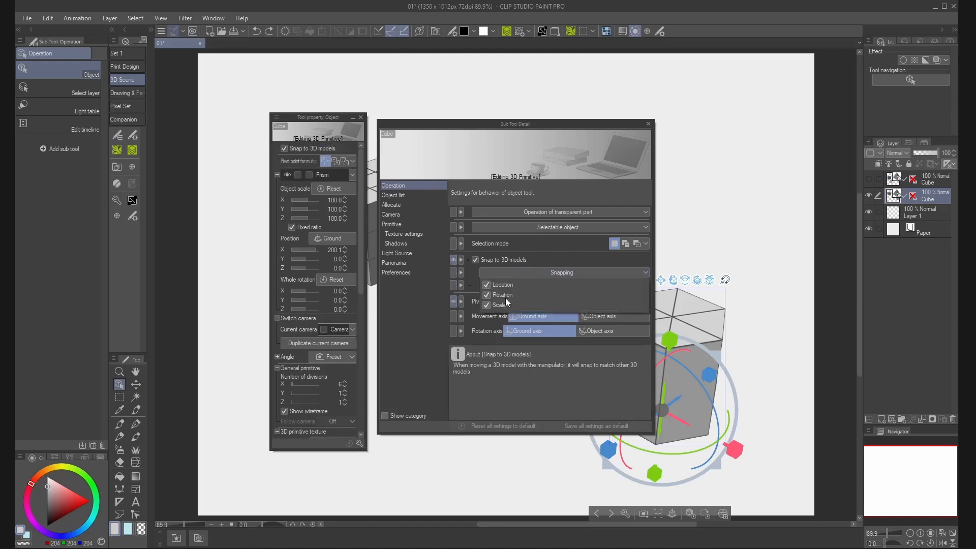
left_click(423, 300)
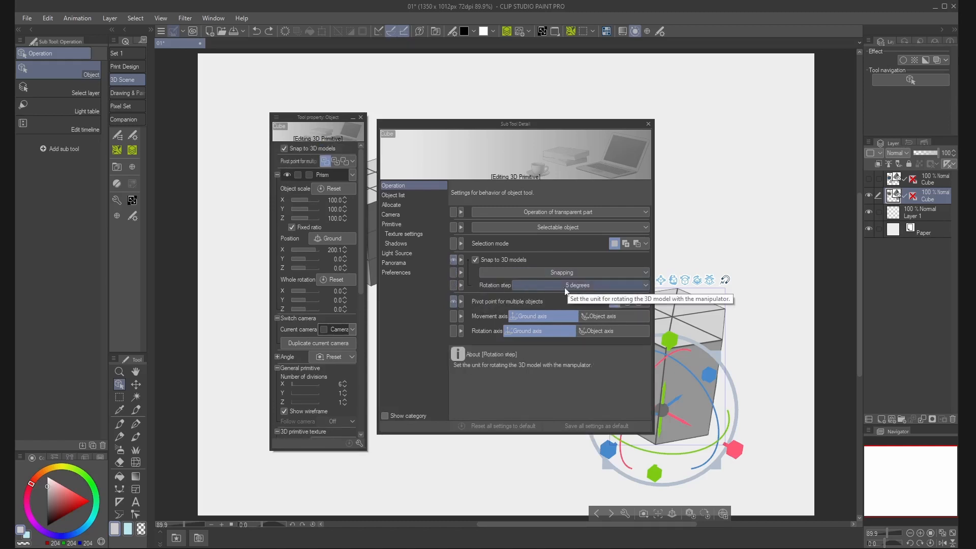
left_click(453, 285)
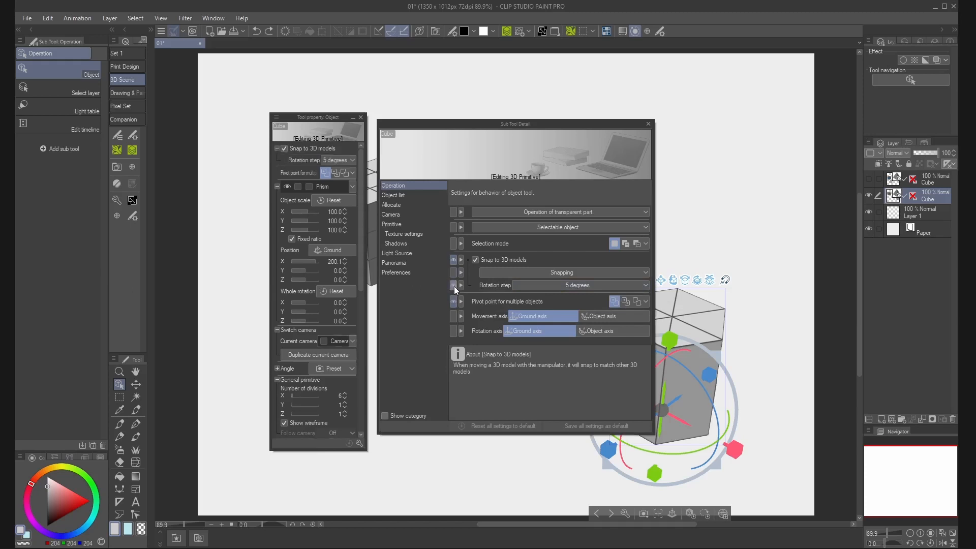
left_click(558, 286)
left_click(416, 279)
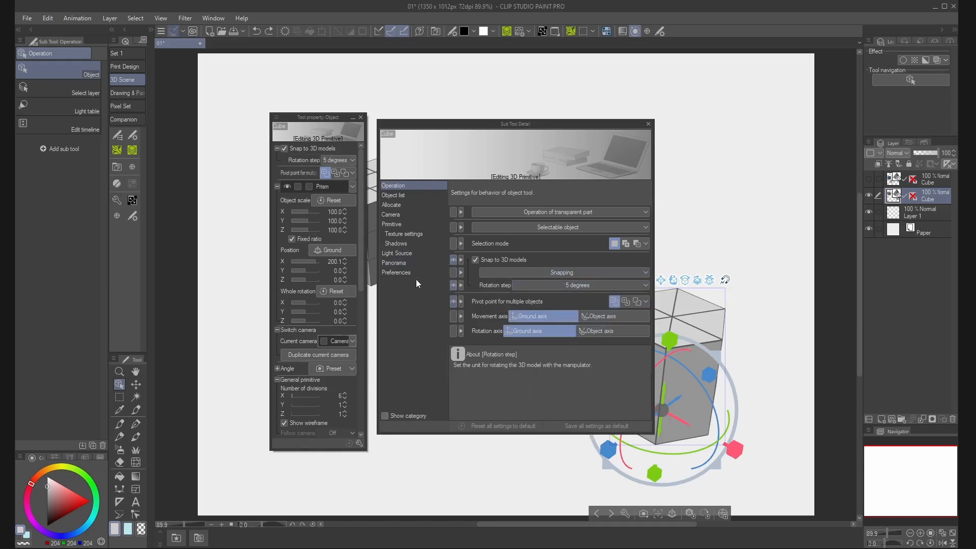
- Hide and re-show the Pivot point for multiple objects setting and the Allocate category's Whole rotation setting in the tool properties
left_click(454, 301)
left_click(453, 301)
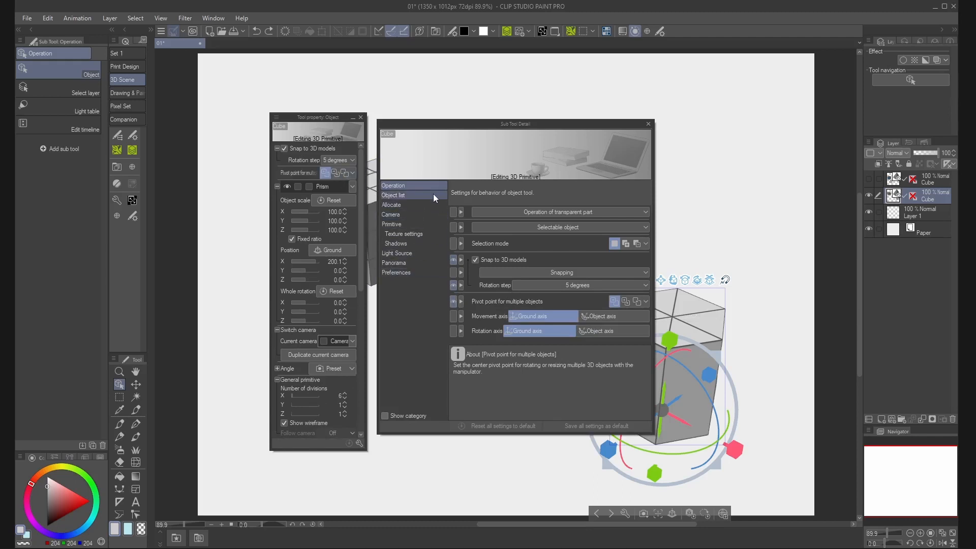
left_click(421, 205)
left_click(451, 362)
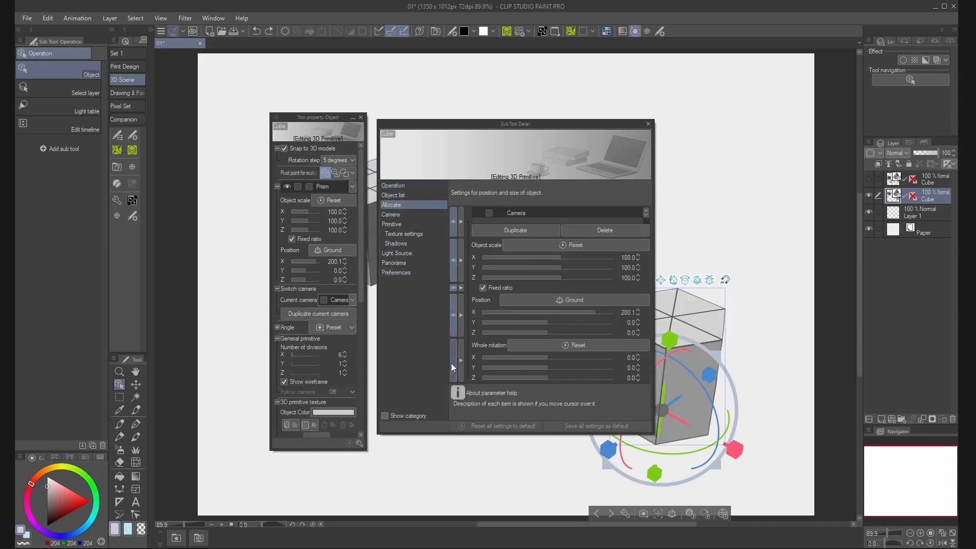
left_click(451, 362)
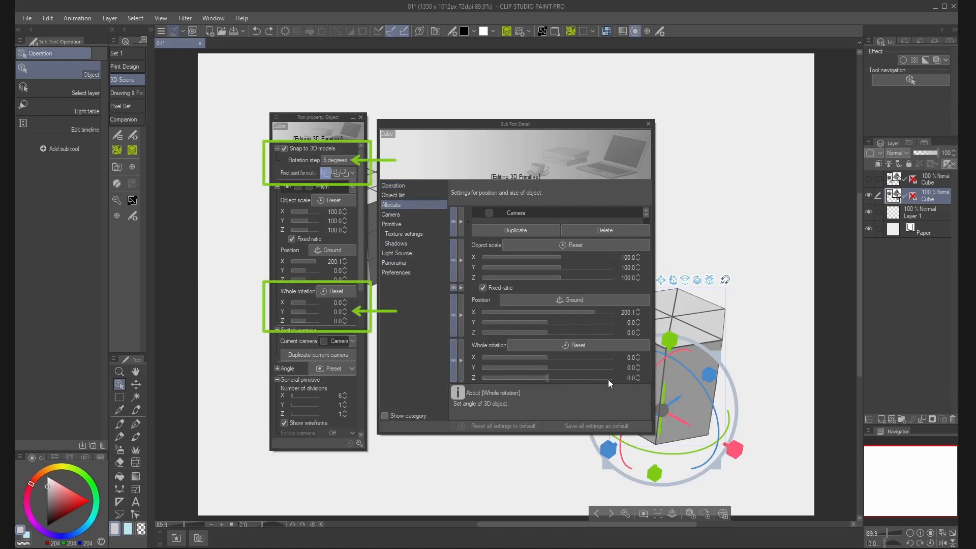
- Try a whole rotation of 90 on the prism's Z axis, close the Sub Tool Detail settings, and undo the rotation
left_click(628, 378)
type("90")
key("Return")
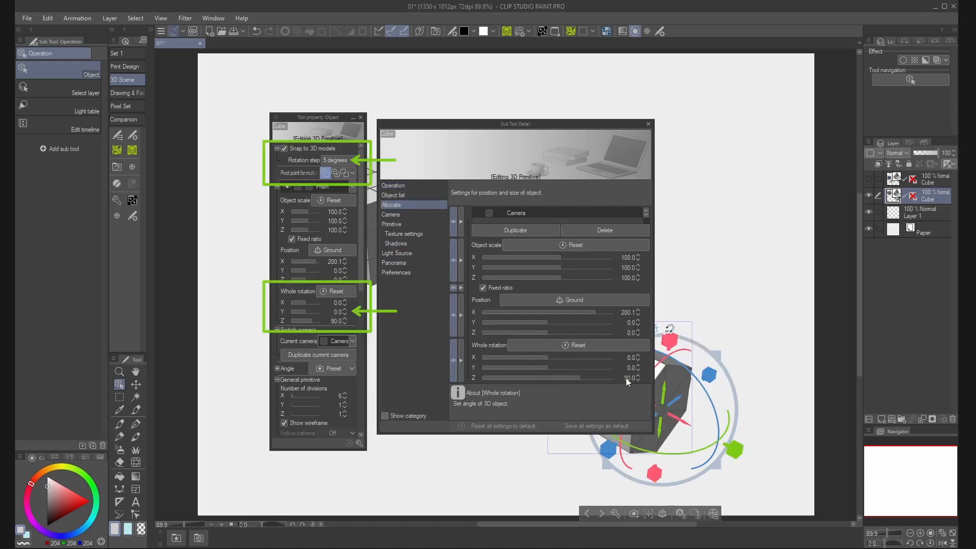
left_click(648, 124)
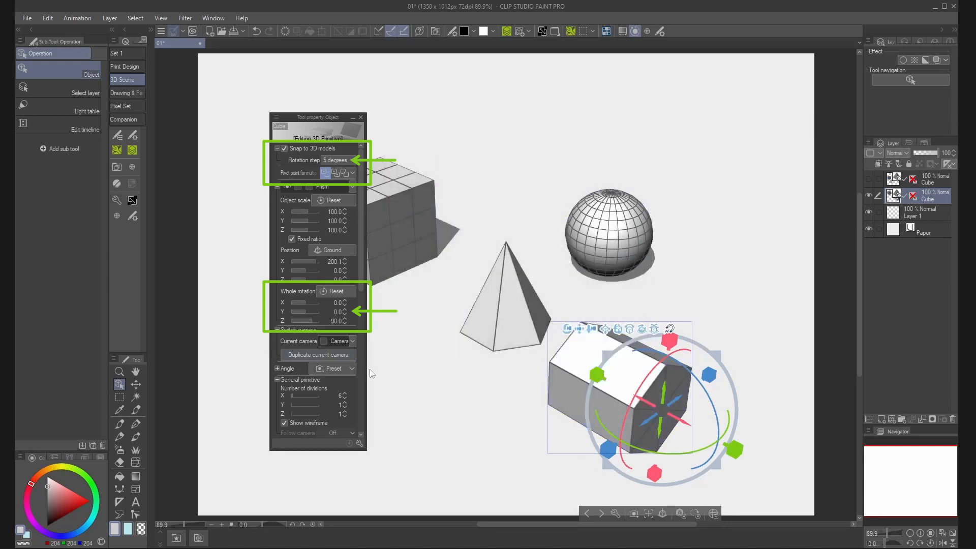
key("ctrl+z")
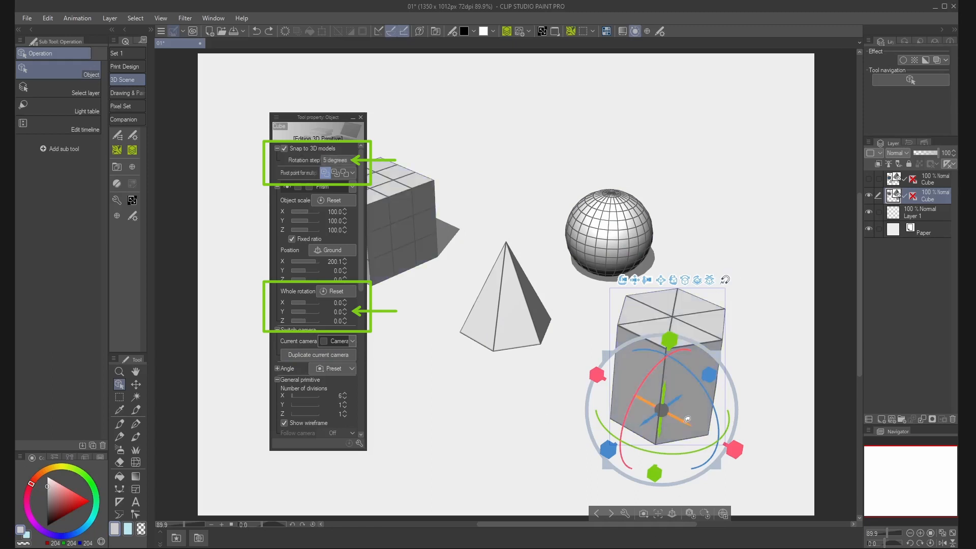
left_click_drag(683, 389, 674, 230)
left_click(683, 308)
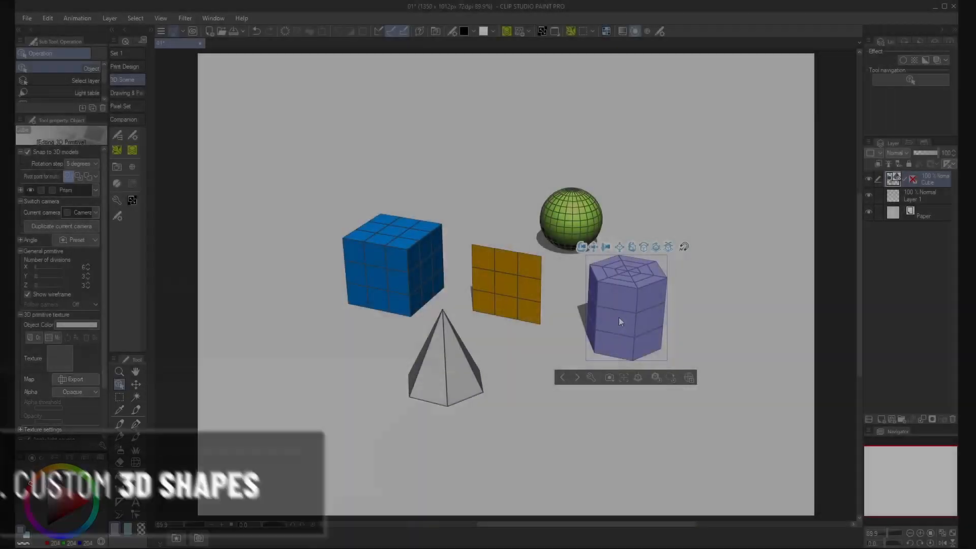
- Select the hexagonal prism and reshape it with the manipulator's axis and overall scaling into a tall, narrow column
left_click(629, 322)
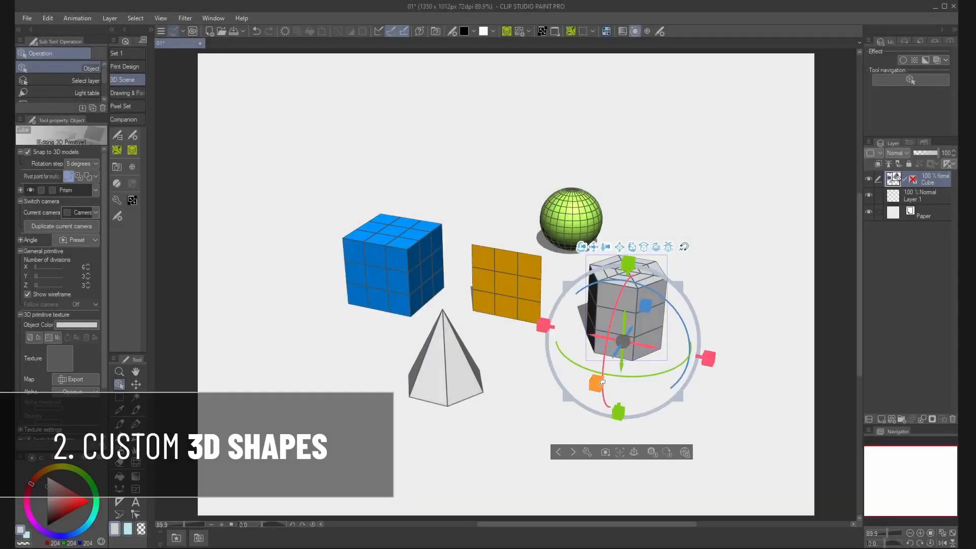
left_click_drag(628, 264, 652, 206)
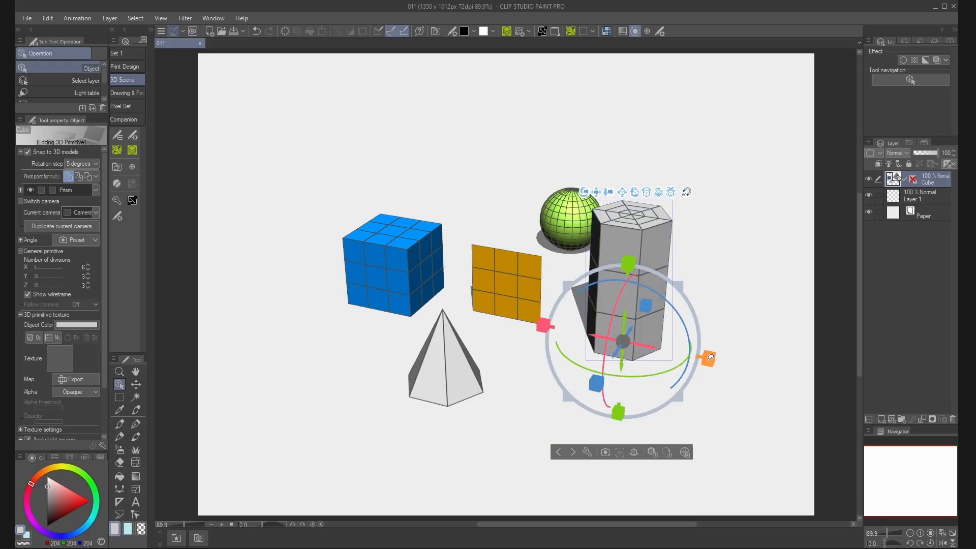
left_click_drag(712, 360, 747, 380)
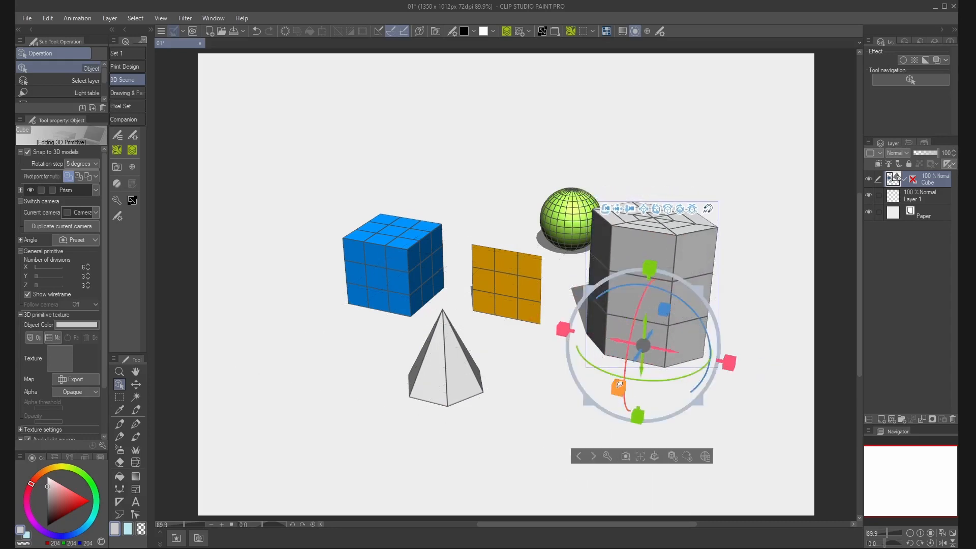
left_click_drag(618, 388, 587, 430)
left_click_drag(686, 316, 643, 338)
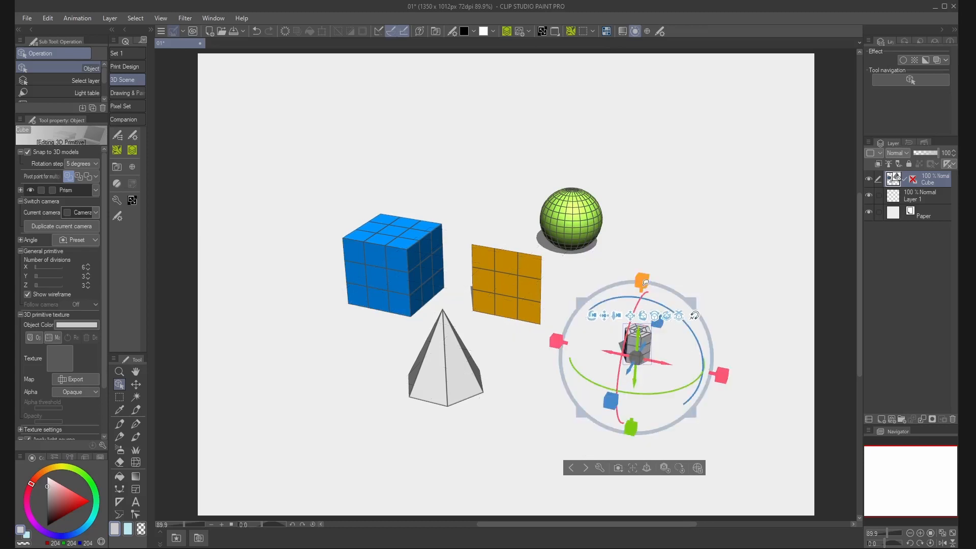
left_click_drag(642, 281, 657, 75)
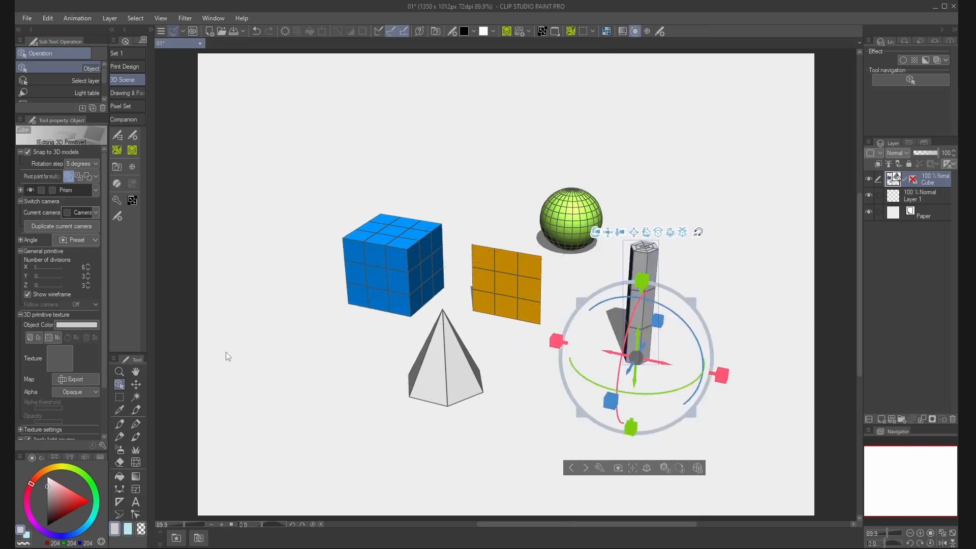
- Set the column's Y and Z divisions to 5 and toggle its wireframe off and back on
left_click(136, 137)
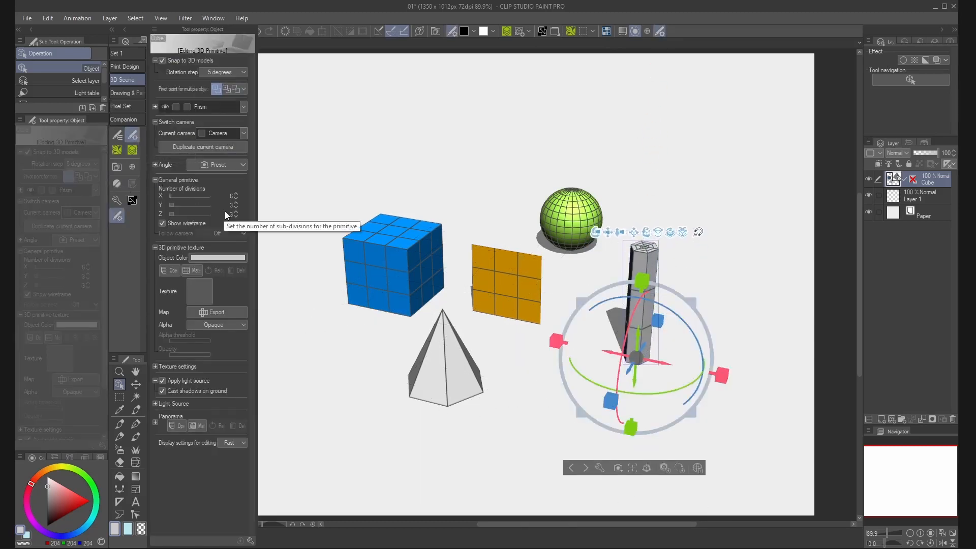
left_click(236, 202)
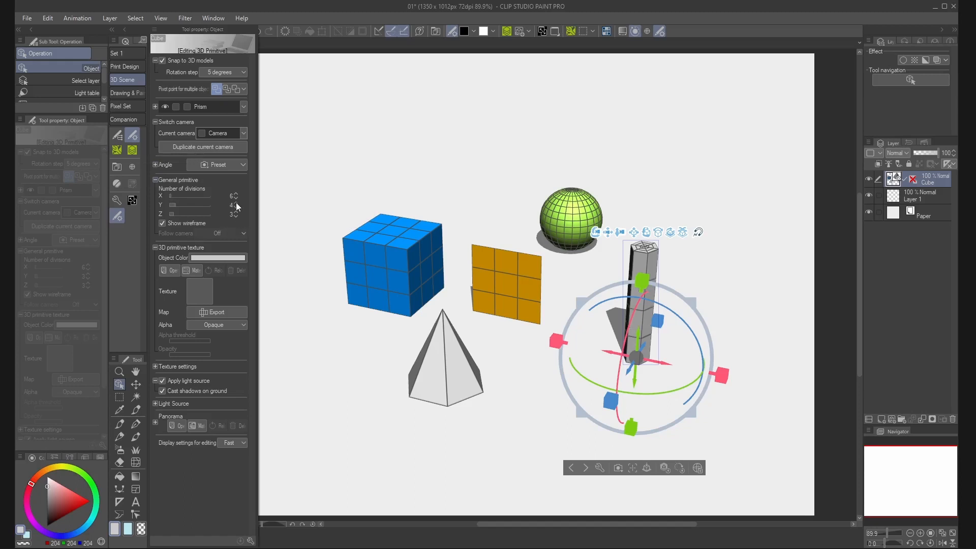
left_click(236, 212)
left_click(236, 212)
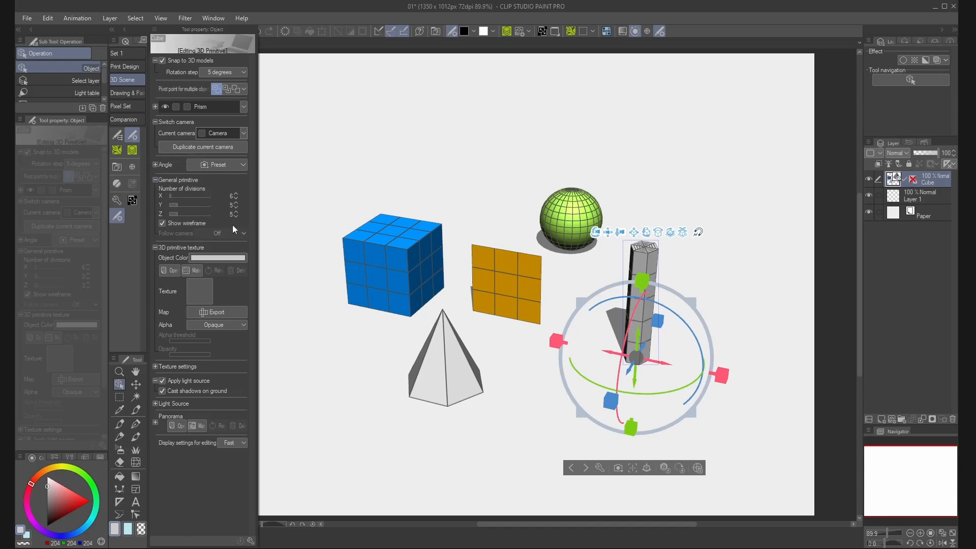
left_click(192, 222)
left_click(190, 222)
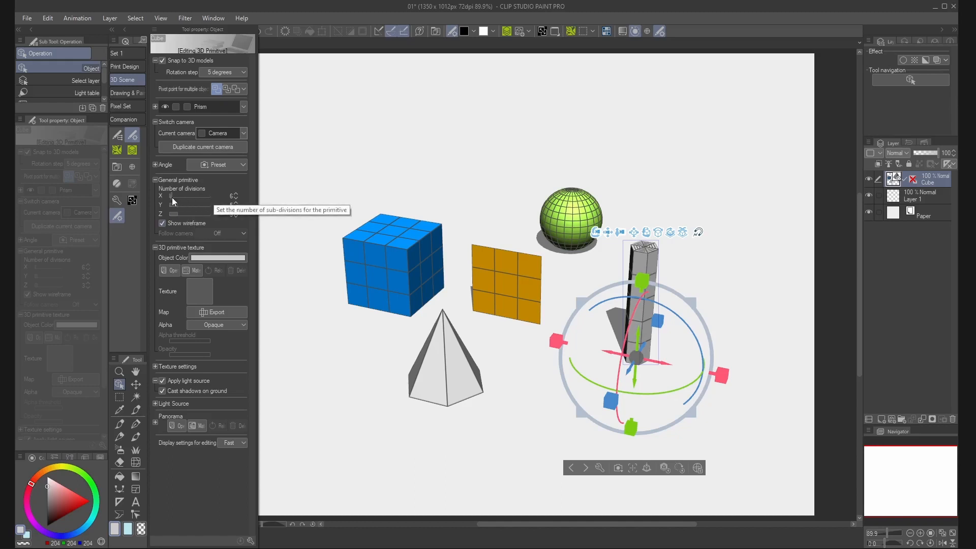
- Set the column's X divisions to 24 to round it into a cylinder
left_click_drag(173, 196, 178, 196)
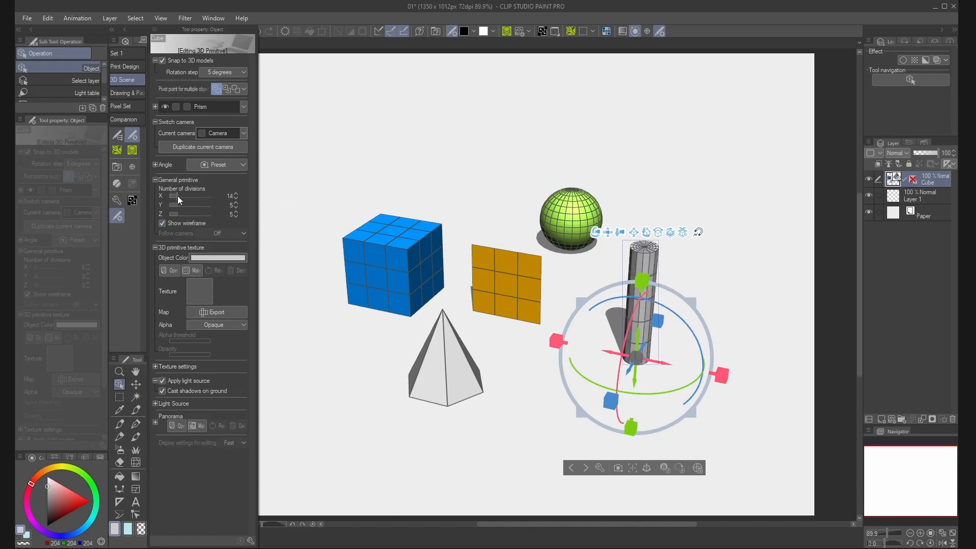
left_click(230, 196)
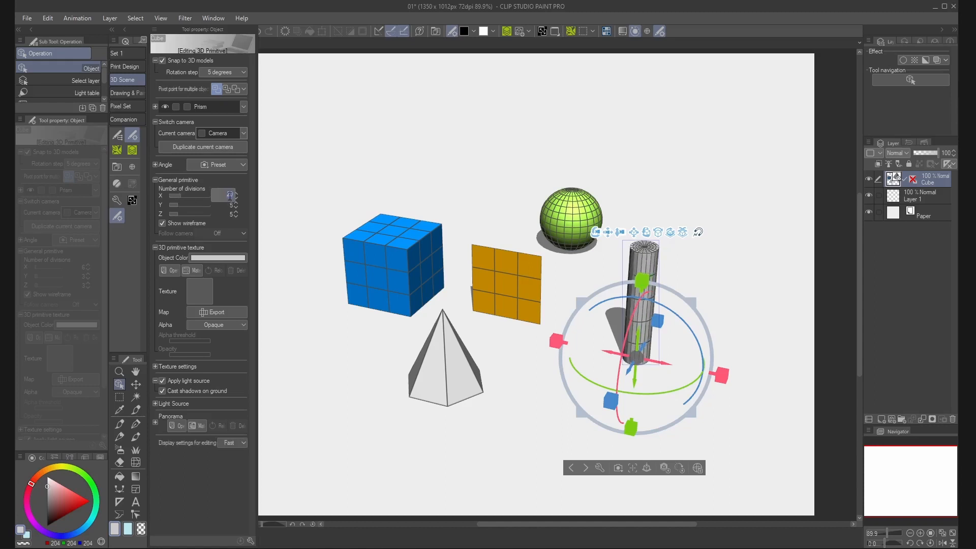
type("24")
key("Return")
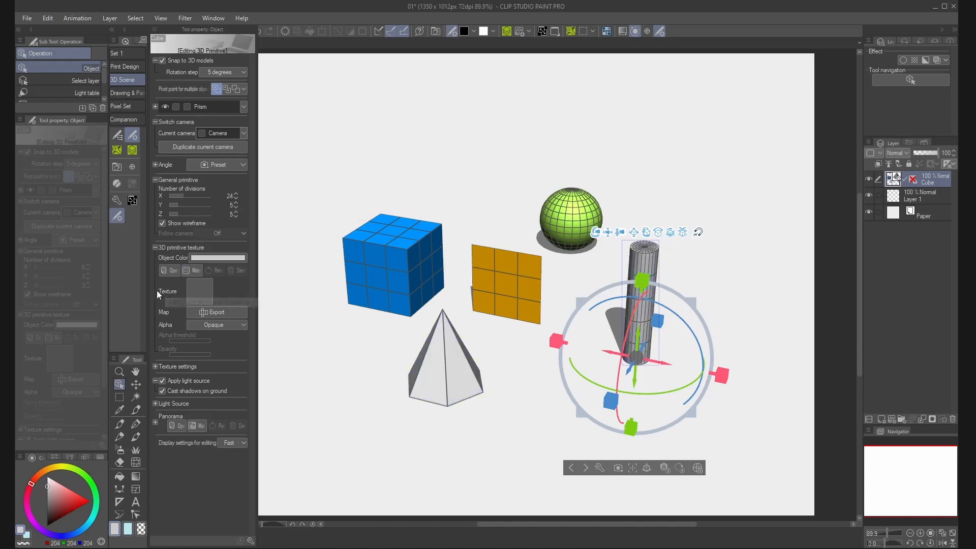
- Change the cylinder's object color to a bright turquoise, RGB 7, 255, 209
left_click(202, 260)
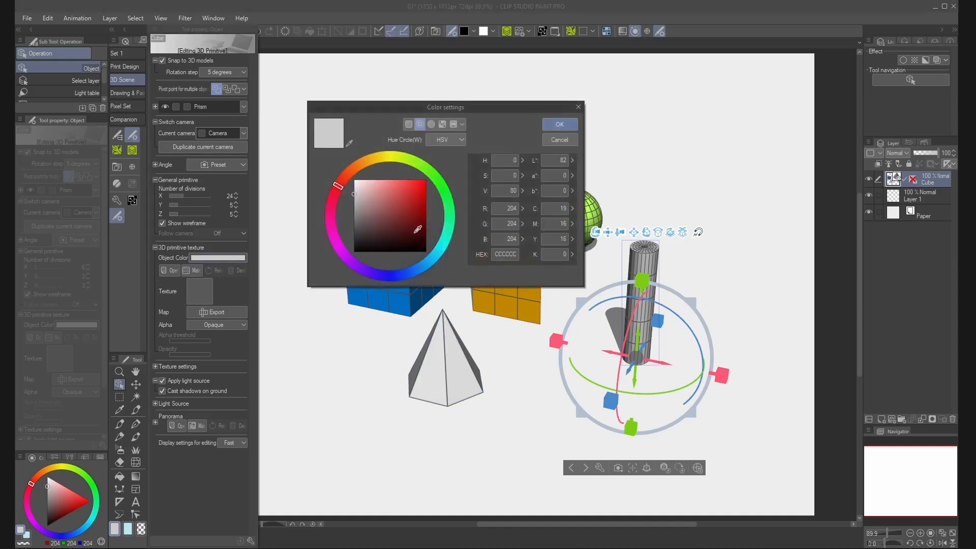
left_click(450, 237)
left_click(425, 184)
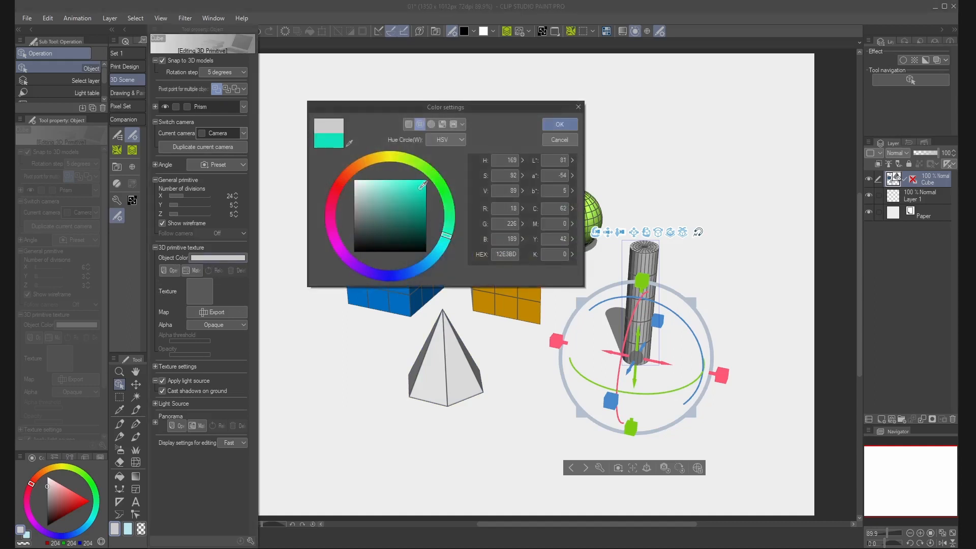
left_click_drag(422, 186, 425, 212)
left_click(554, 123)
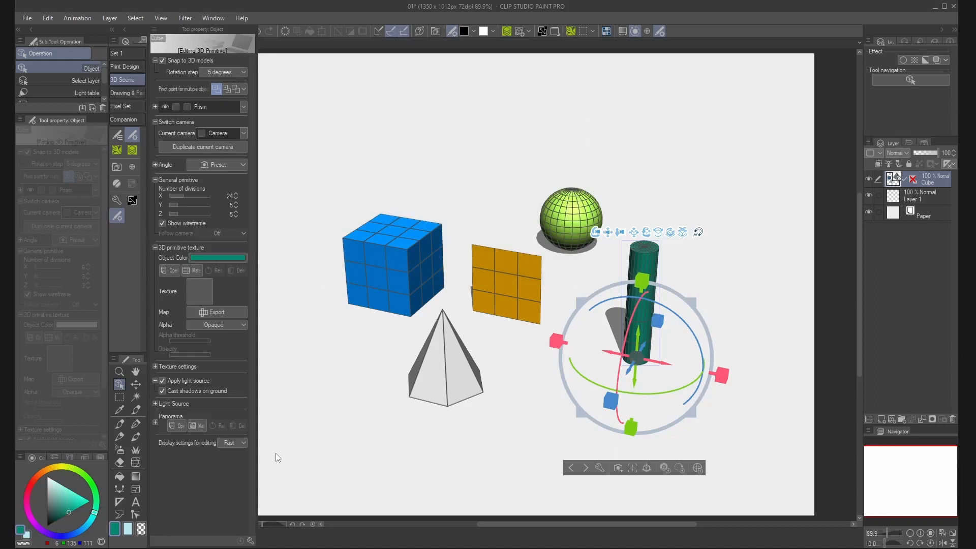
left_click_drag(69, 506, 89, 501)
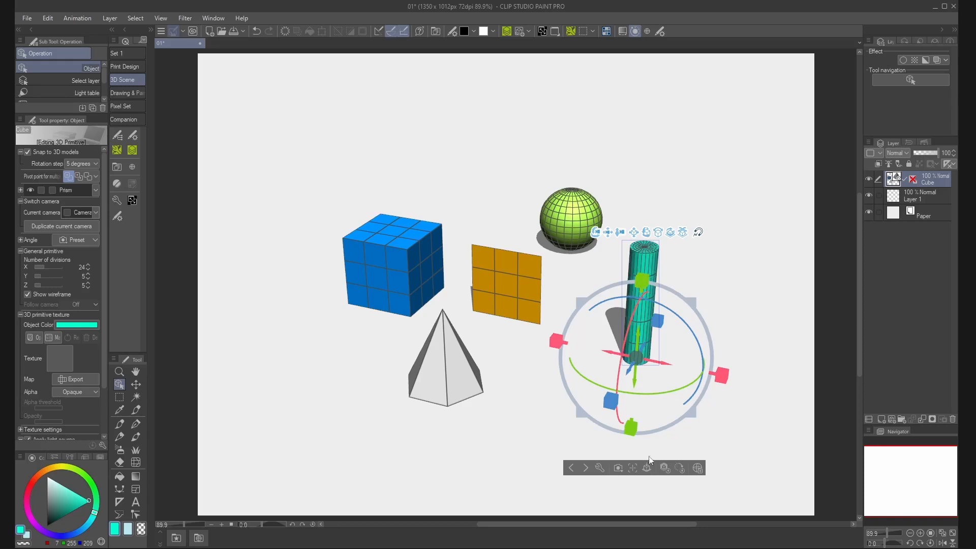
- Start registering the cylinder as a material named "Cylinder Tips & Hacks" with the 3D Primitive folder as its save location
left_click(698, 468)
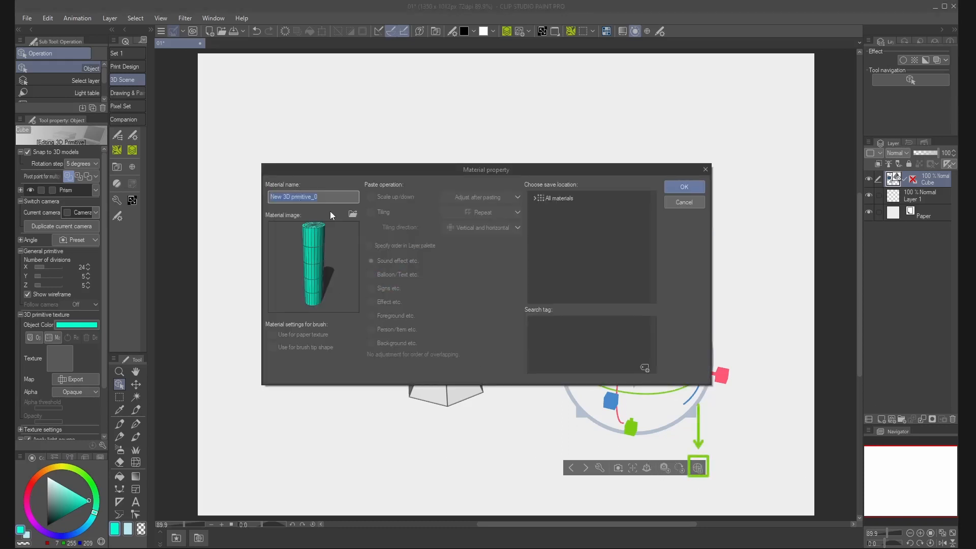
type("Cylinder Tips & Hacks")
left_click(556, 198)
left_click(533, 198)
left_click(535, 225)
scroll(536, 239, "down", 2)
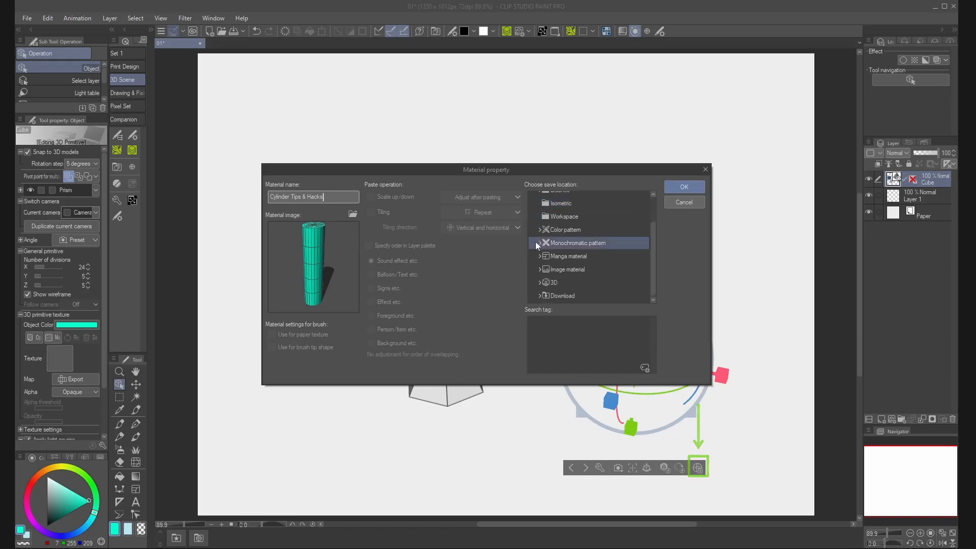
left_click(540, 282)
scroll(540, 284, "down", 2)
left_click(546, 271)
left_click(563, 280)
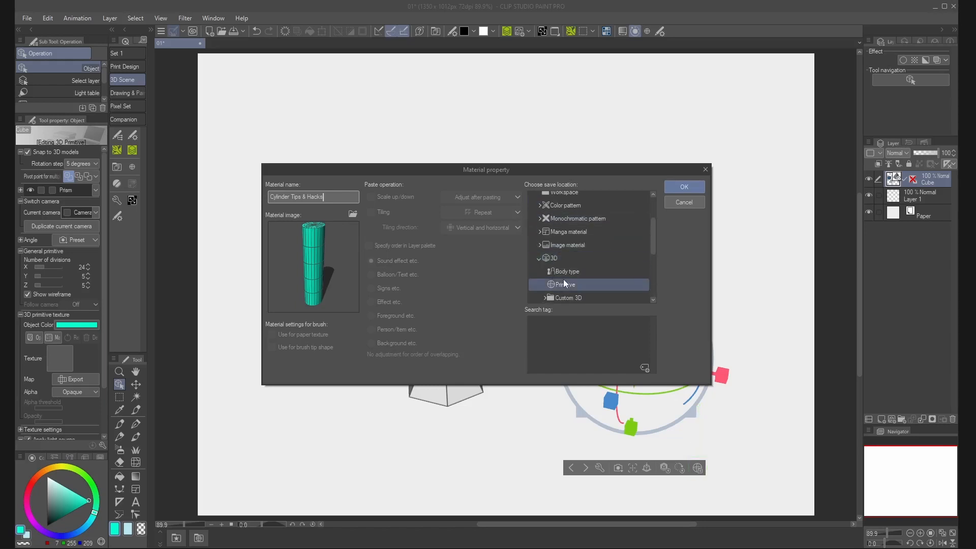
- Add the search tags "cylinder" and "primitive" to the new material
left_click(643, 369)
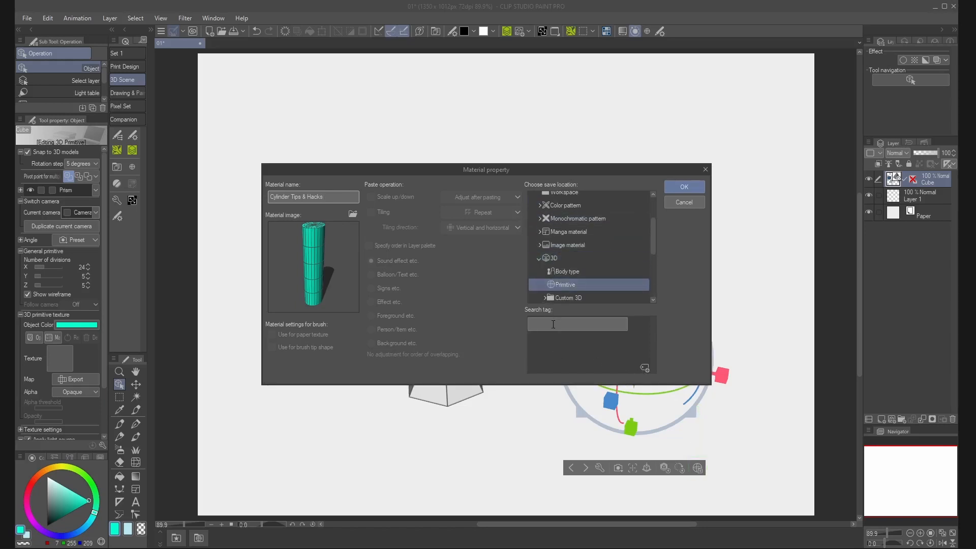
type("cylinder")
key("Return")
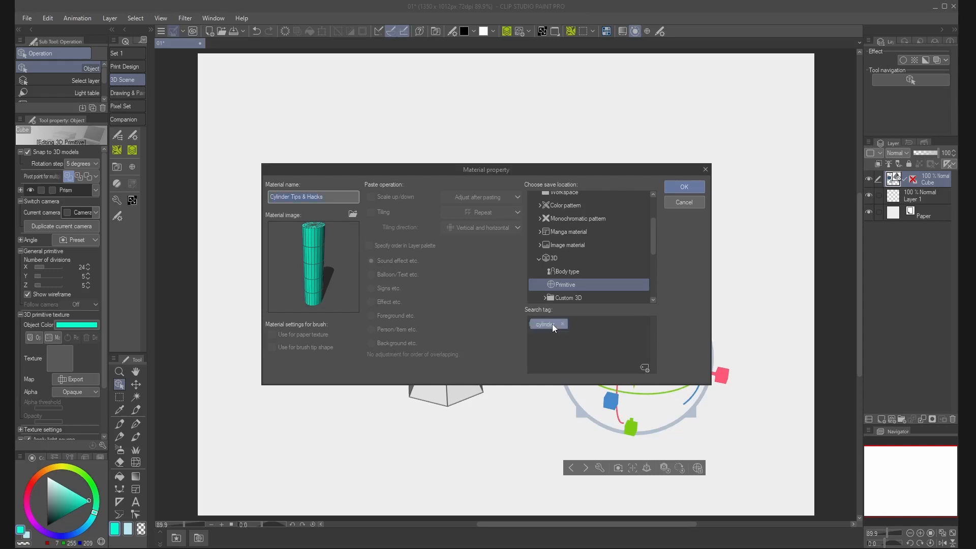
left_click(644, 368)
type("p")
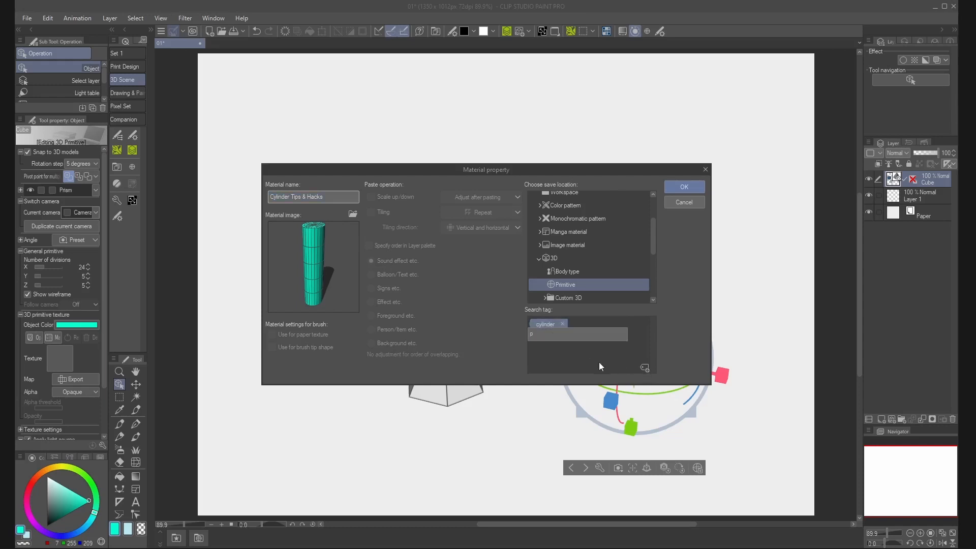
type("rimitive")
key("Return")
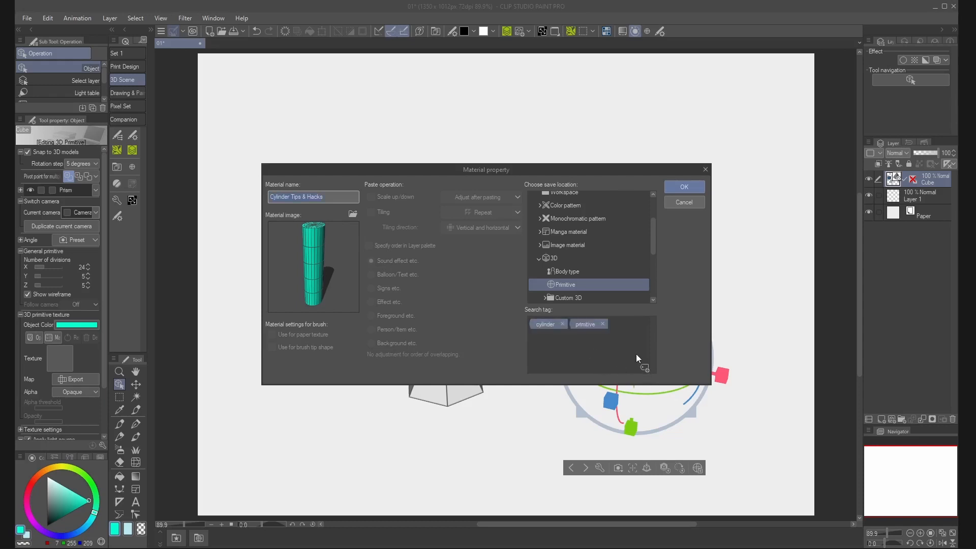
- Add the search tag "custom" to the cylinder material and finish registering it
left_click(643, 368)
type("custom")
key("Return")
left_click(674, 187)
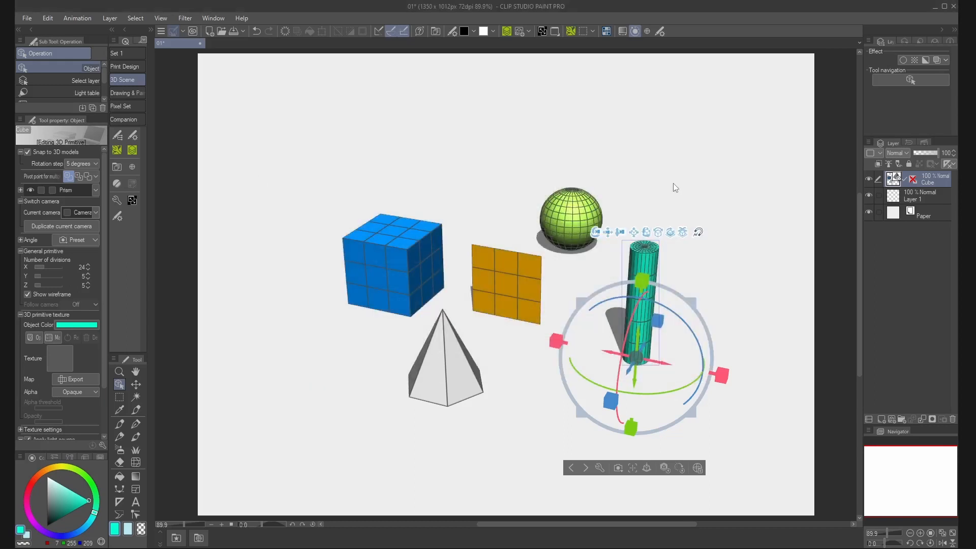
- Move the "Cylinder Tips & Hacks" material from the Primitive folder into the Custom Primitive folder and look through that folder's materials
left_click(132, 167)
left_click(265, 59)
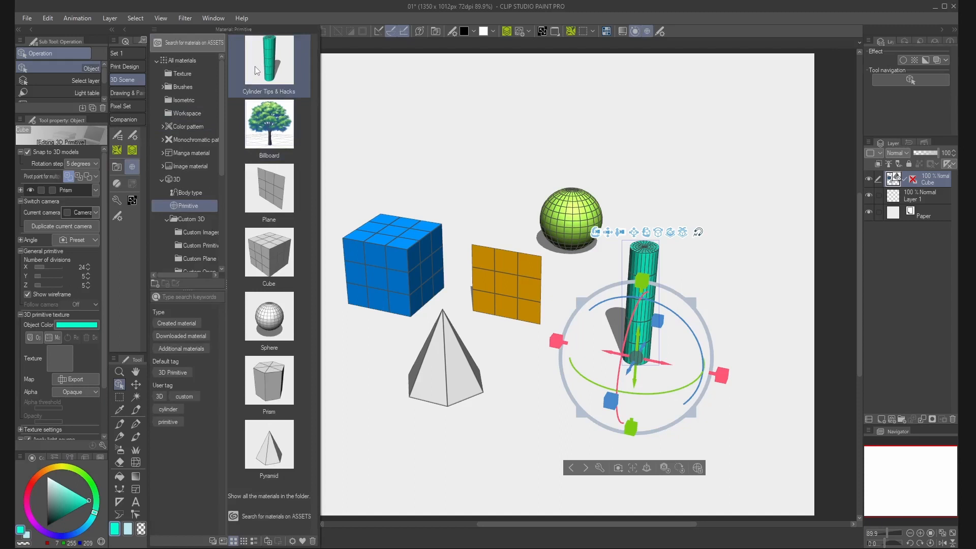
scroll(219, 142, "down", 1)
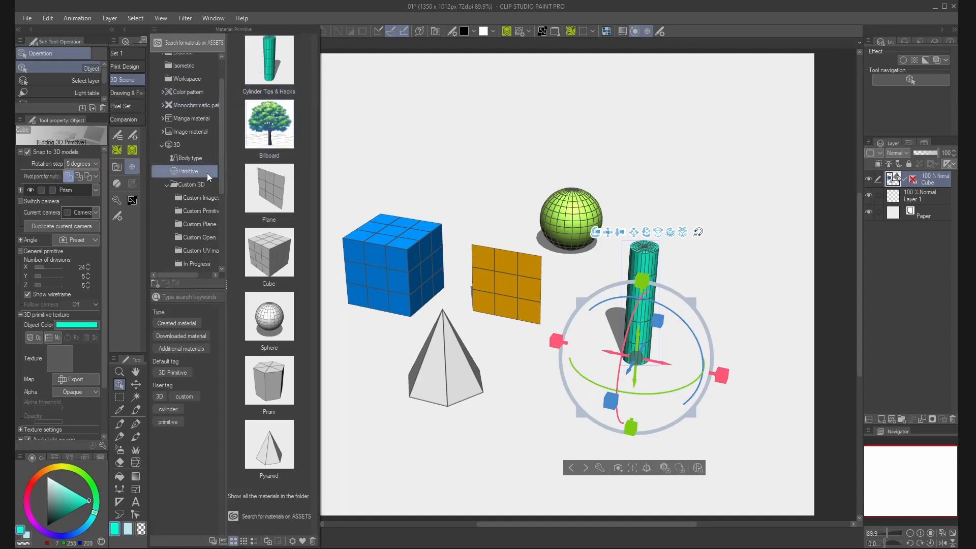
left_click_drag(269, 71, 210, 213)
left_click(210, 214)
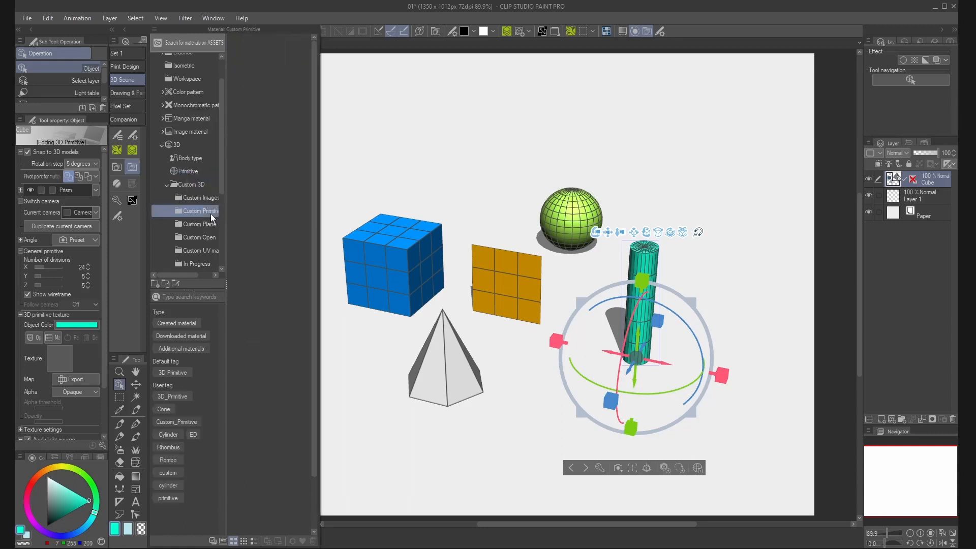
left_click(267, 174)
left_click(270, 242)
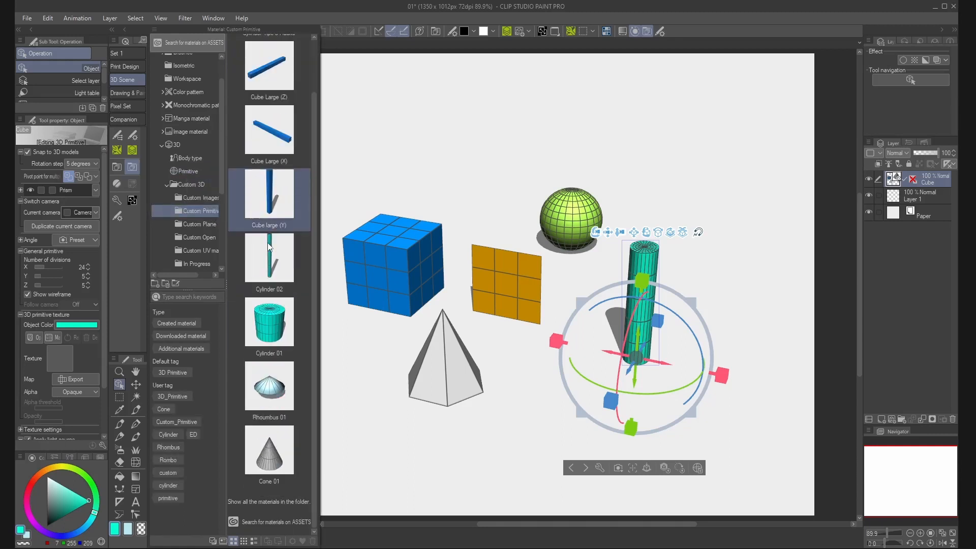
left_click(356, 155)
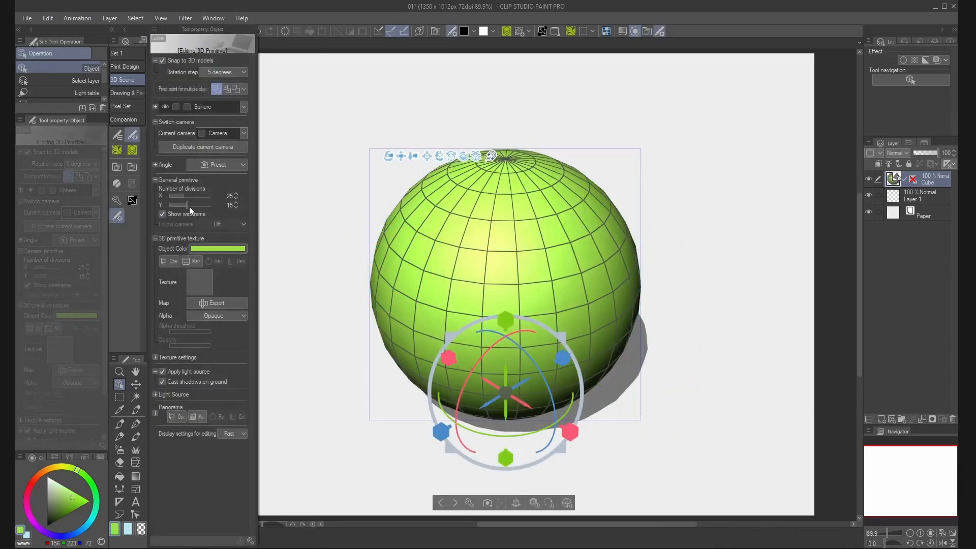
- Lower the sphere's Y divisions, and raise the pyramid's X divisions to 35 to form a cone before reducing them slightly
left_click_drag(189, 207, 166, 208)
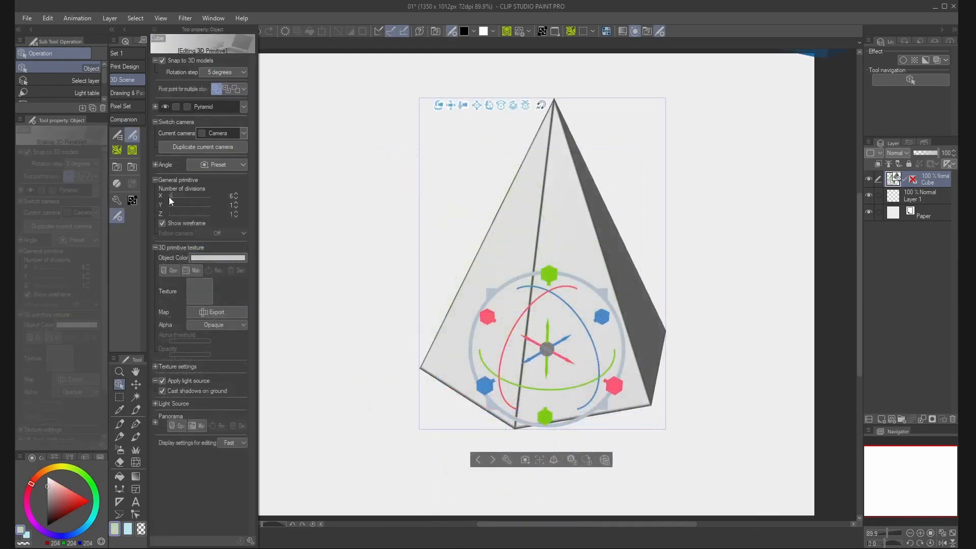
left_click_drag(169, 196, 186, 202)
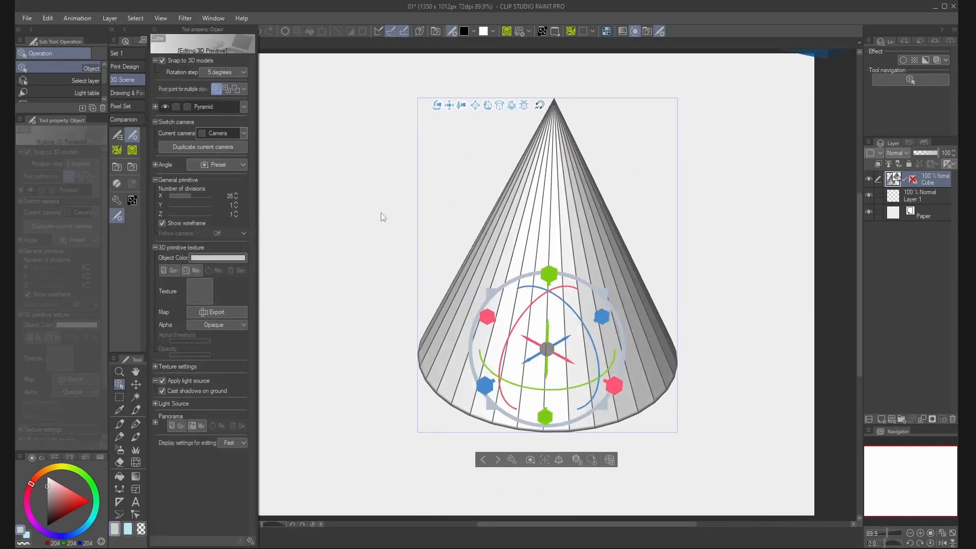
left_click(132, 135)
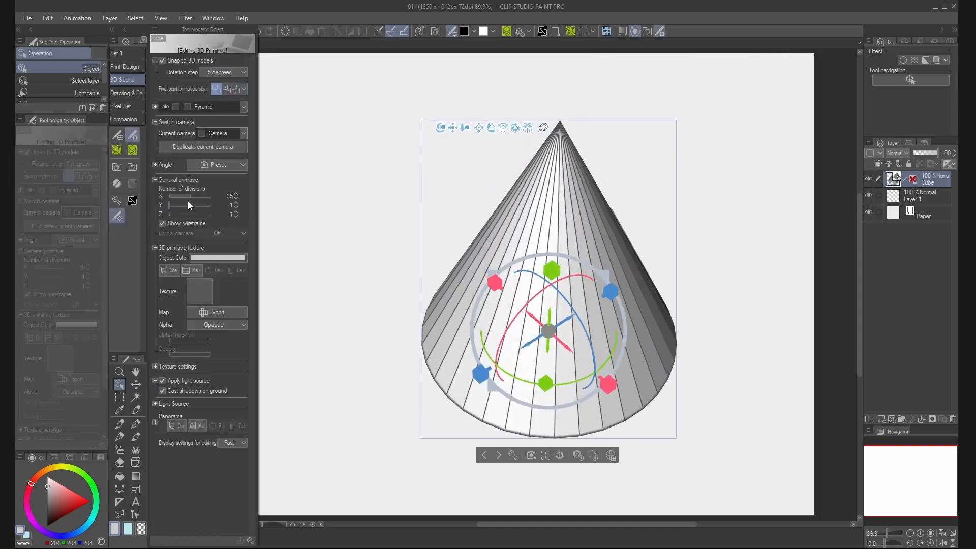
left_click_drag(188, 197, 180, 197)
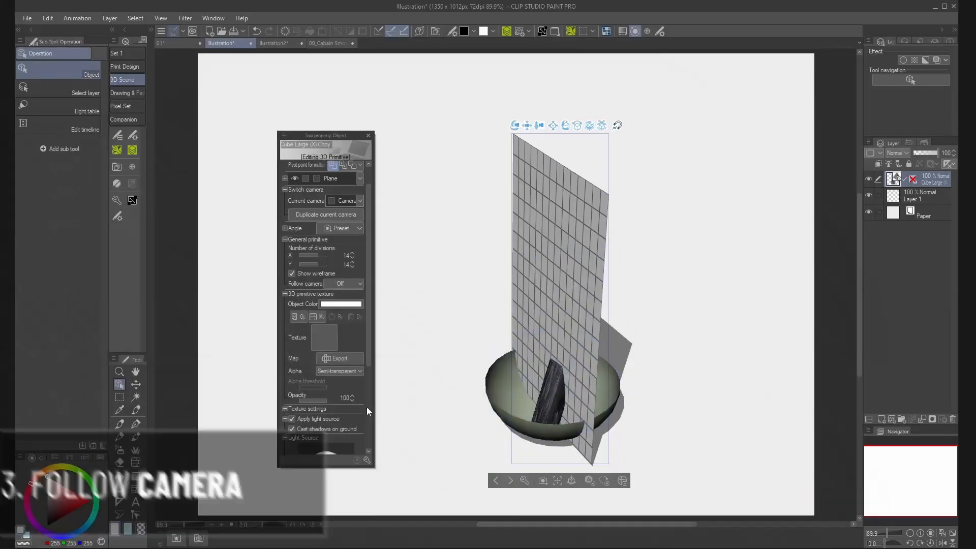
- Search the texture materials for "Fire" and apply the Fire image as texture to the plane standing in the bowl
left_click(539, 275)
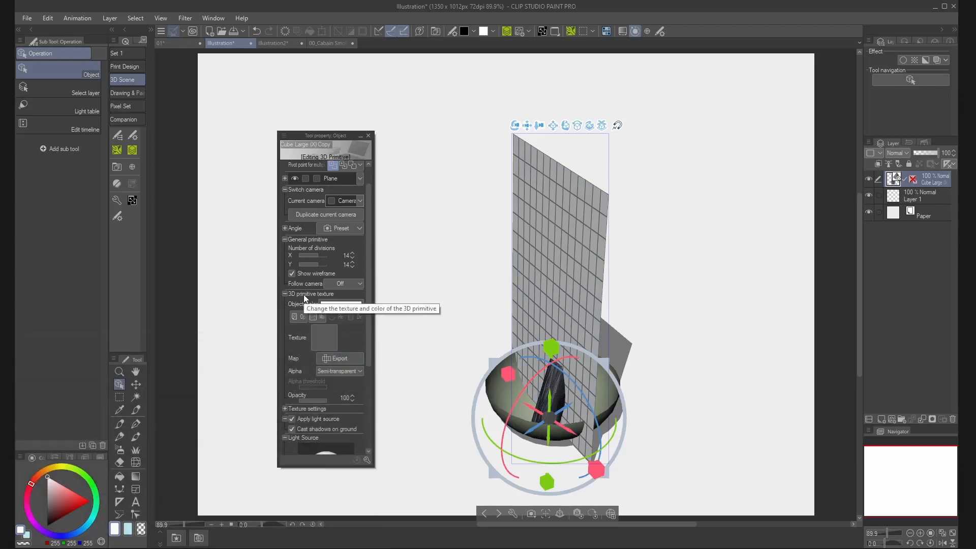
left_click(305, 319)
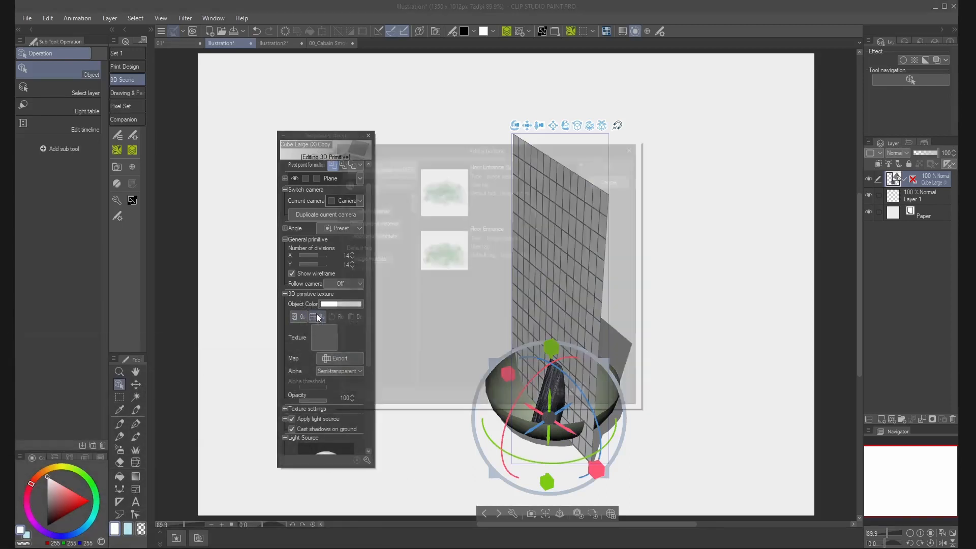
type("Fire")
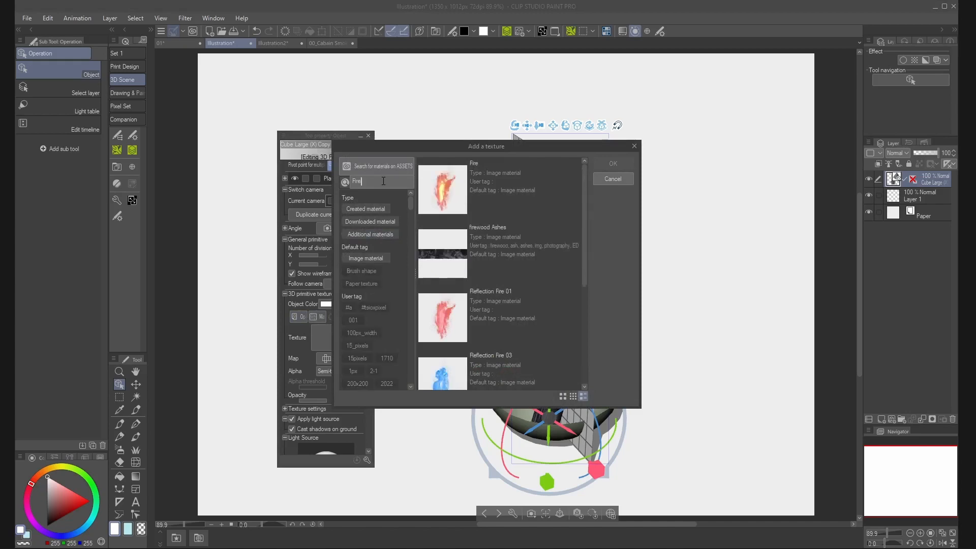
left_click(450, 188)
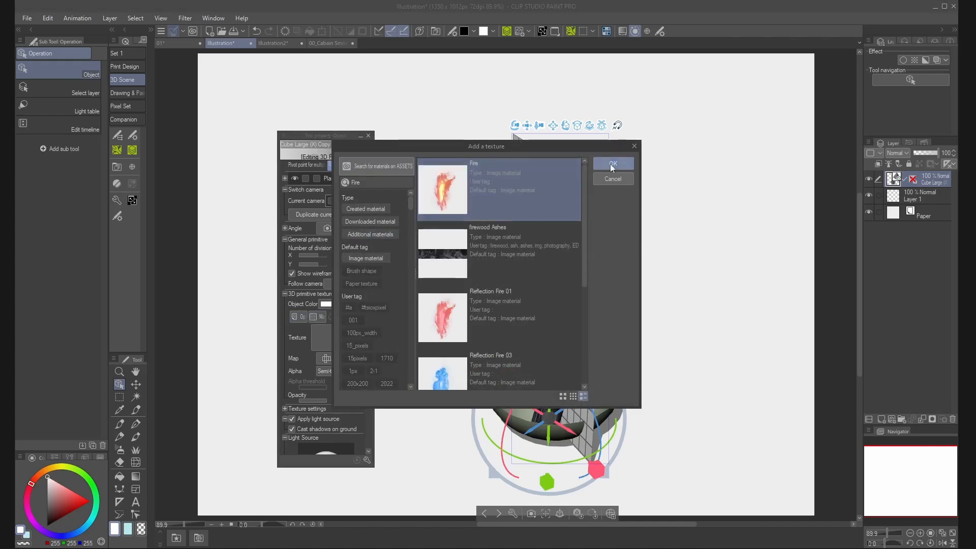
left_click(613, 164)
left_click(668, 289)
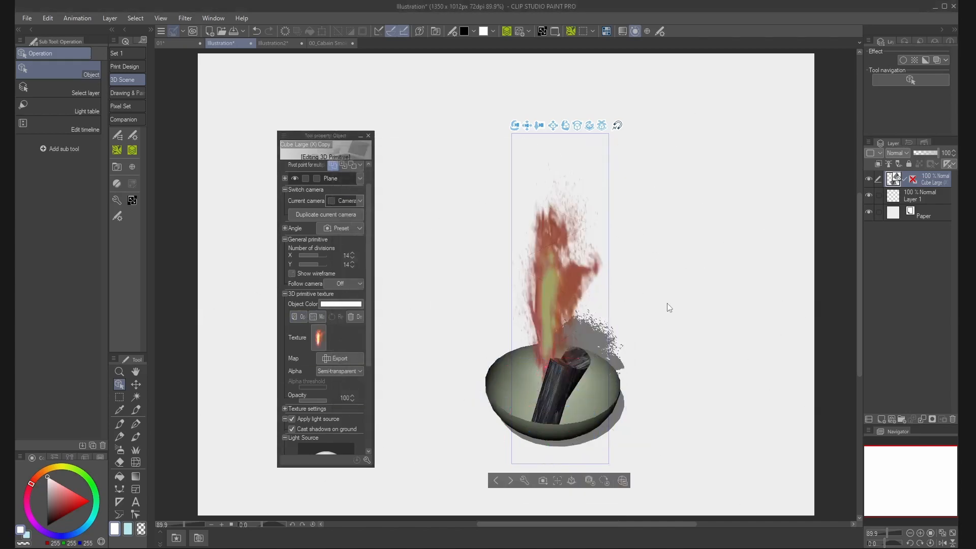
- Set the fire plane's opacity to 80 and turn off its light source and its cast shadows on the ground
mouse_move(667, 303)
left_mouse_down()
mouse_move(608, 277)
mouse_move(619, 279)
left_mouse_up()
left_click_drag(319, 404, 322, 401)
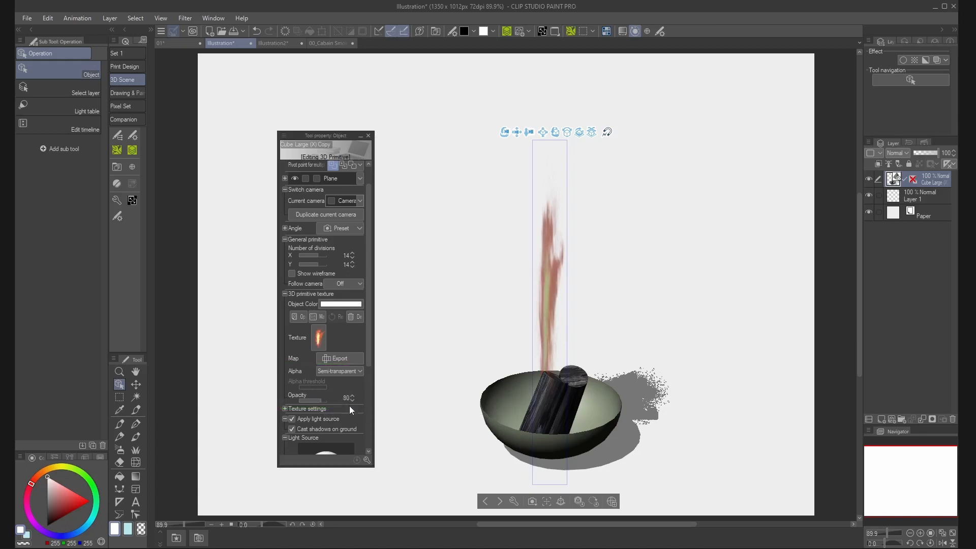
left_click_drag(368, 335, 367, 358)
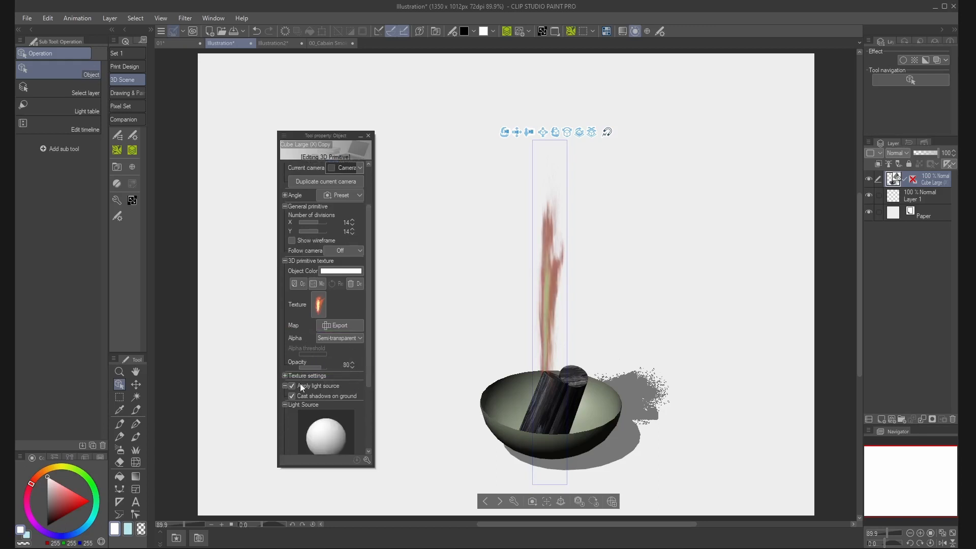
left_click(291, 386)
left_click(304, 395)
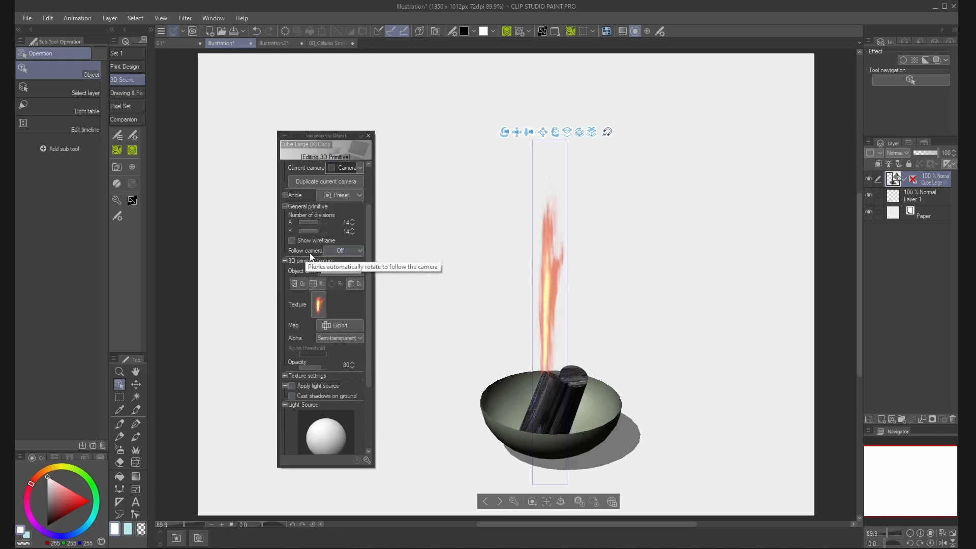
- Set the fire plane's Follow camera option to On and check it by orbiting the scene
left_click(331, 251)
left_click(346, 273)
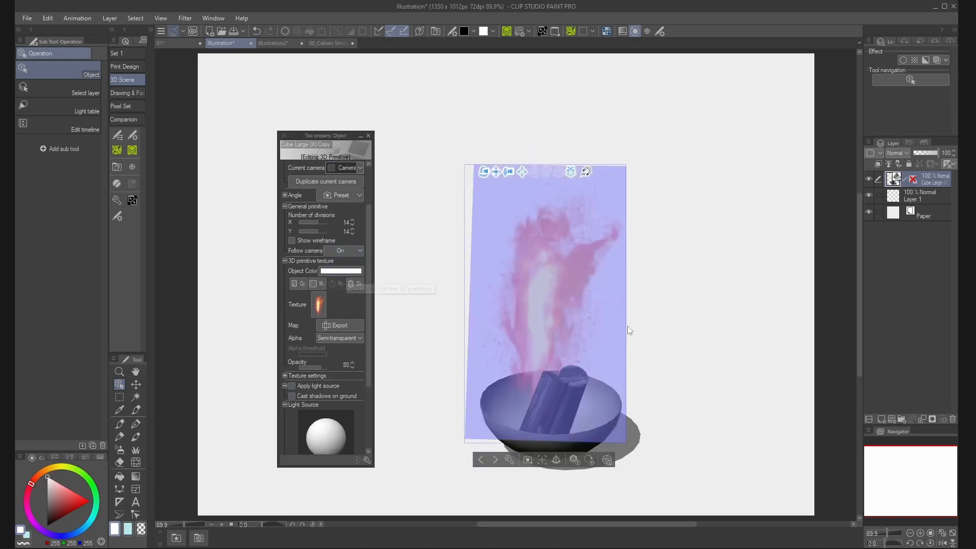
left_click_drag(700, 334, 670, 276)
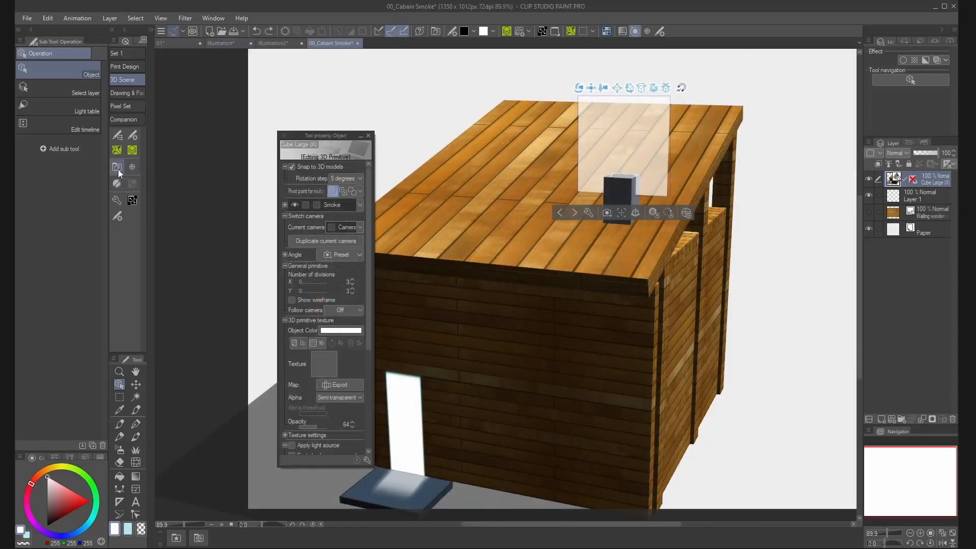
- Texture the plane above the cabin's chimney with the black Smoke image and set its Follow camera option to Only horizontal
left_click(118, 169)
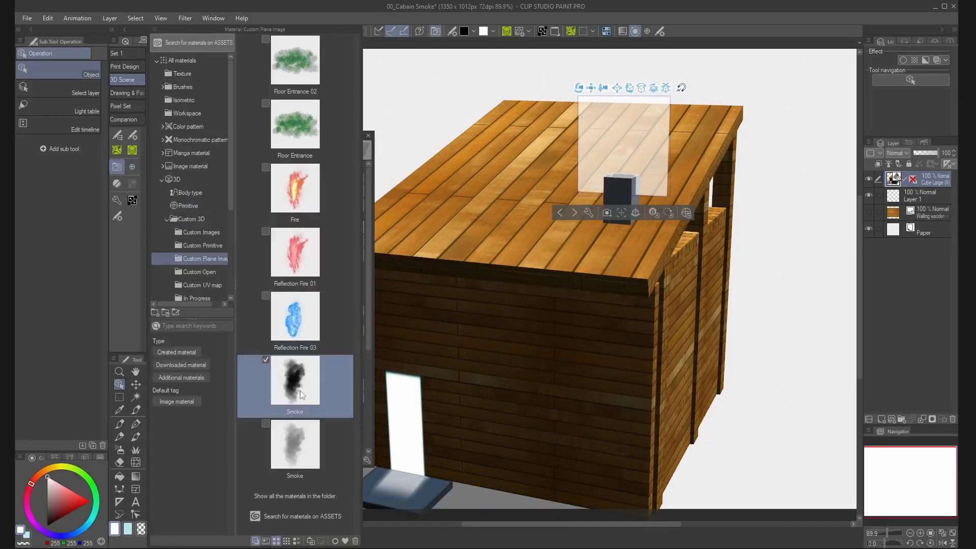
left_click_drag(292, 389, 600, 178)
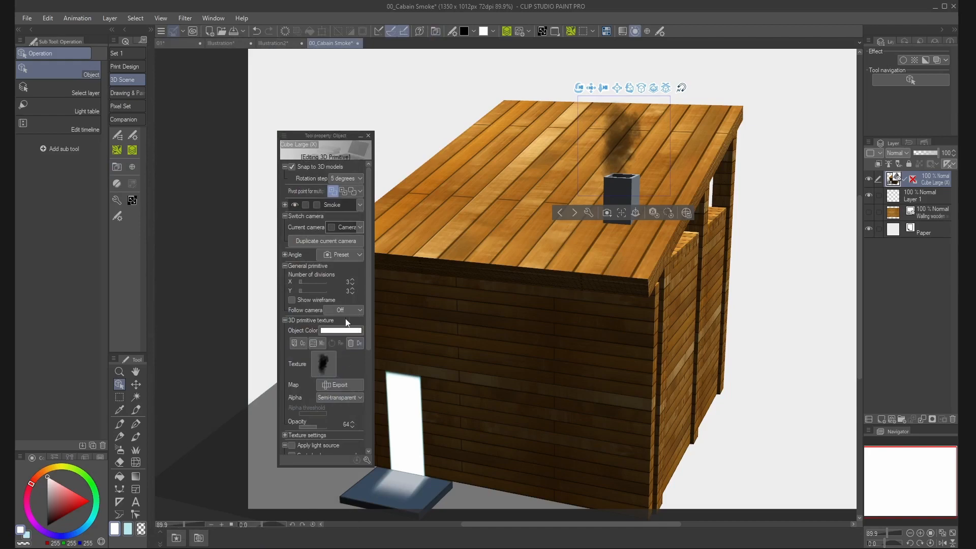
left_click(347, 311)
left_click(349, 341)
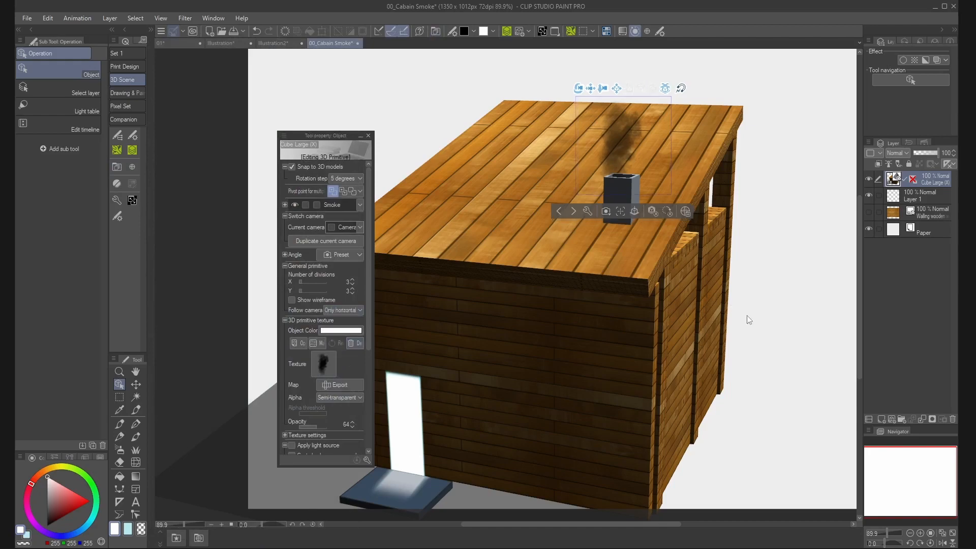
mouse_move(757, 318)
left_mouse_down()
mouse_move(620, 310)
mouse_move(766, 324)
left_mouse_up()
- Examine how the smoke plane faces the camera across several preset angles, ending with a view of the cabin roof and chimney
left_click(604, 210)
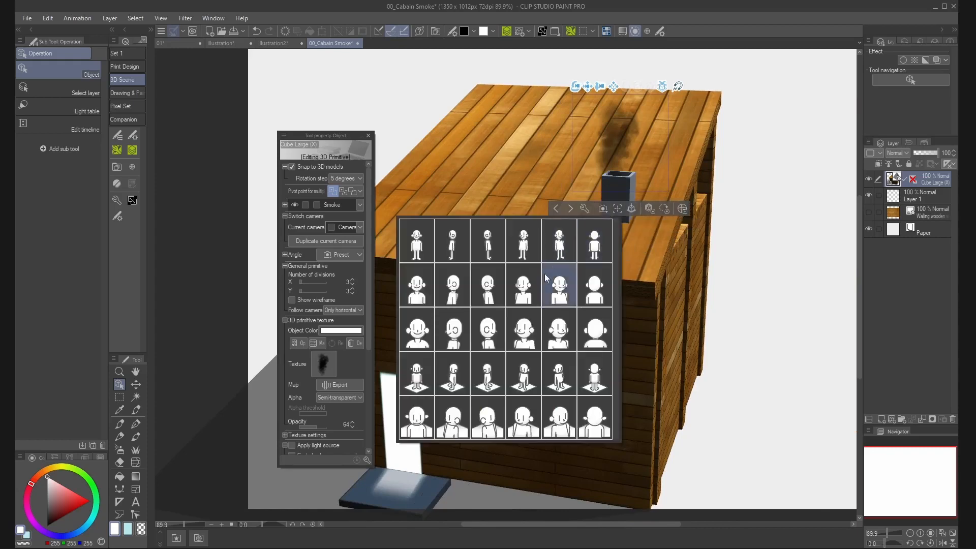
left_click(429, 242)
left_click(492, 248)
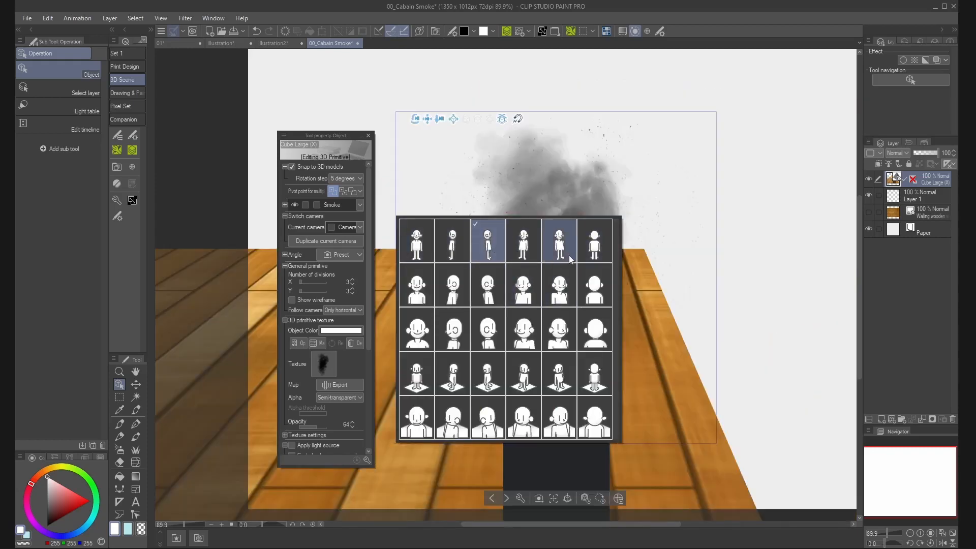
left_click(567, 254)
left_click(730, 217)
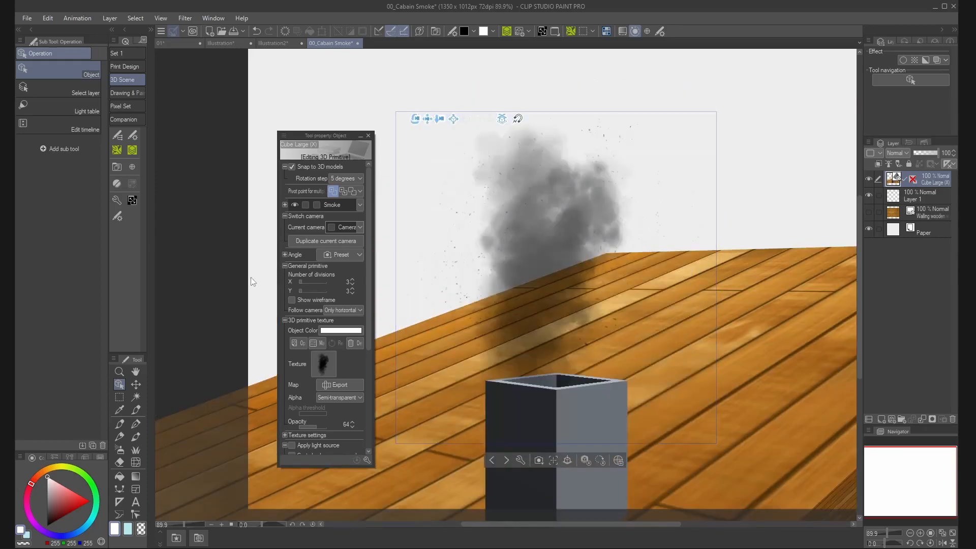
left_click(331, 254)
left_click(305, 285)
left_click(327, 361)
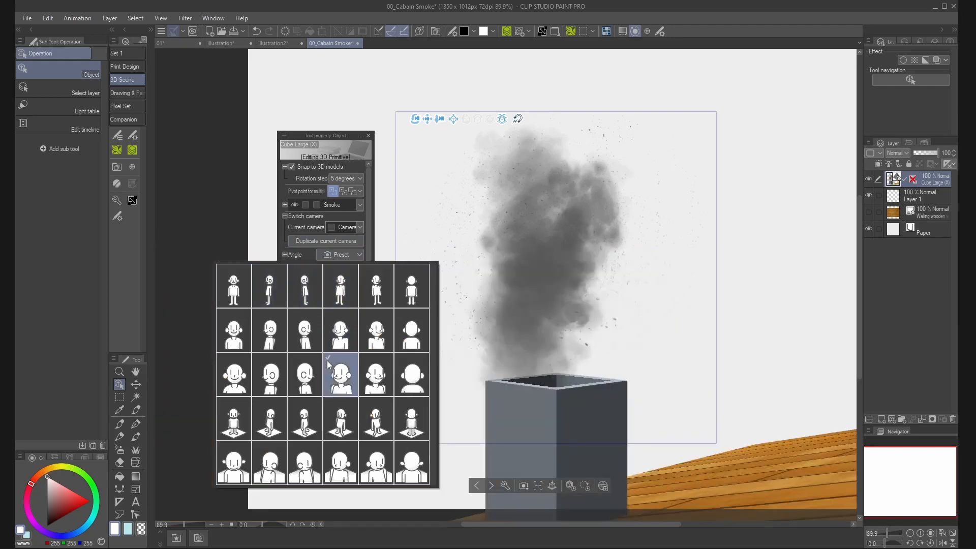
left_click(275, 380)
left_click(285, 413)
left_click(346, 425)
left_click(386, 431)
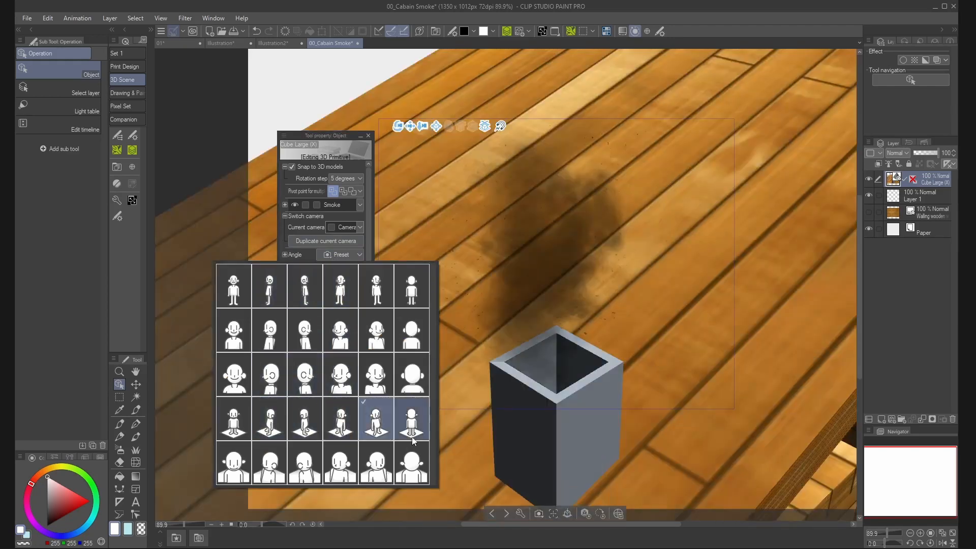
left_click(376, 375)
left_click(377, 287)
left_click(413, 195)
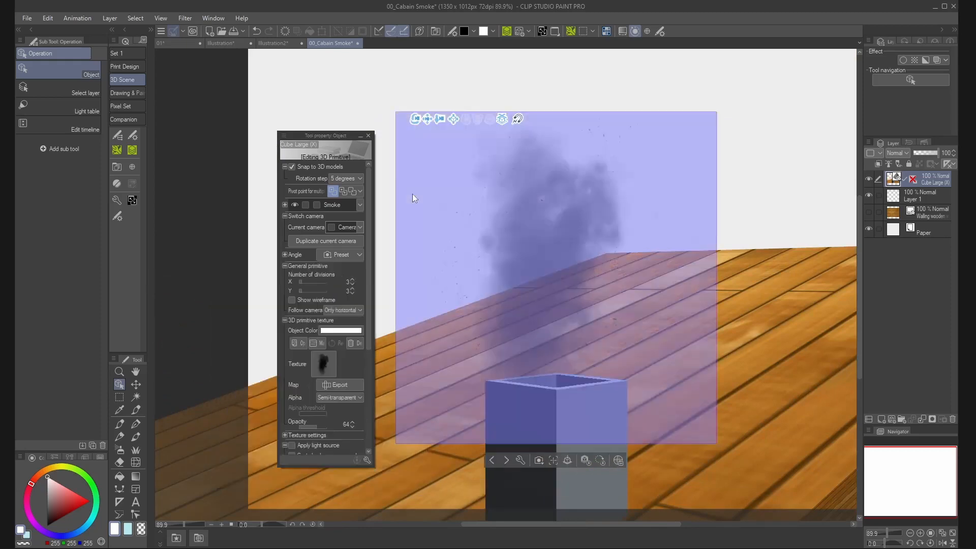
left_click_drag(385, 307, 515, 158)
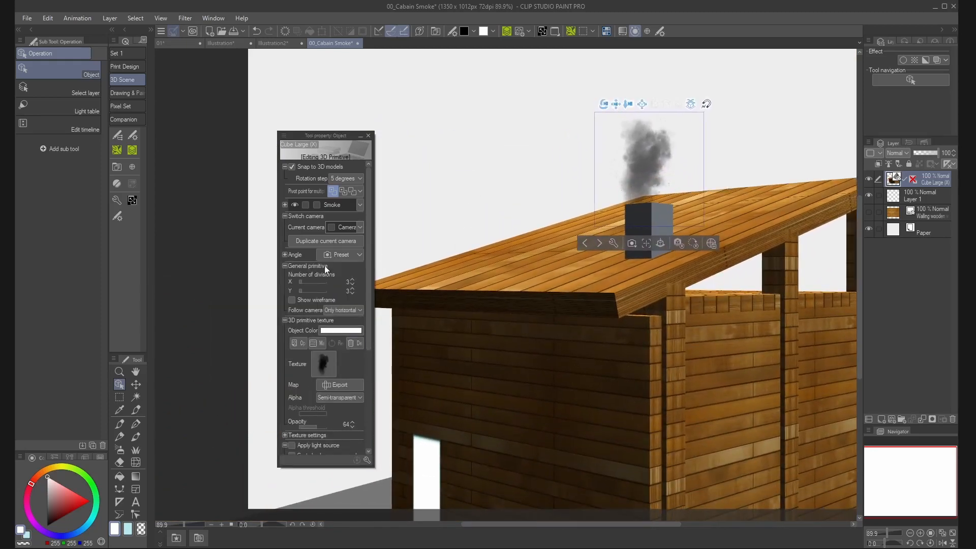
- Duplicate the scene's current camera in the camera list
left_click(360, 227)
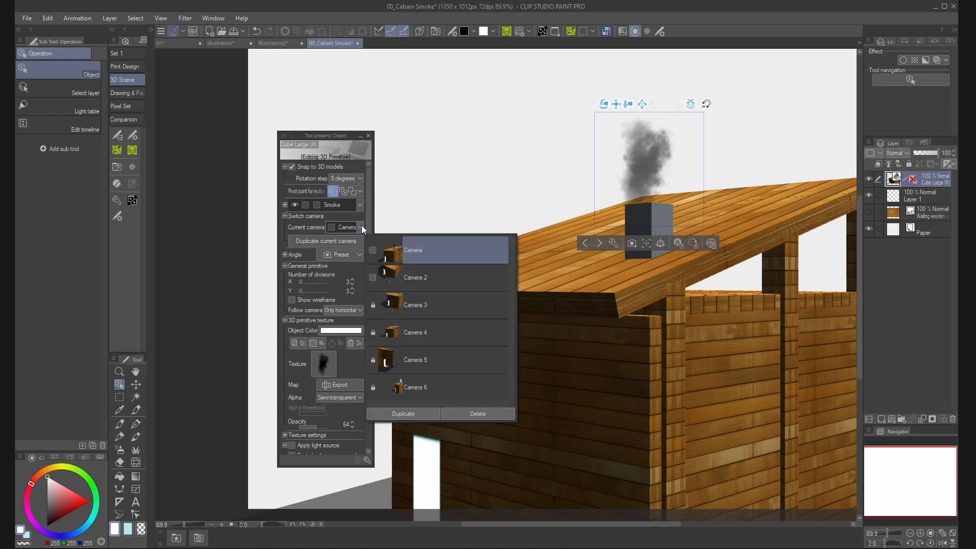
left_click(409, 414)
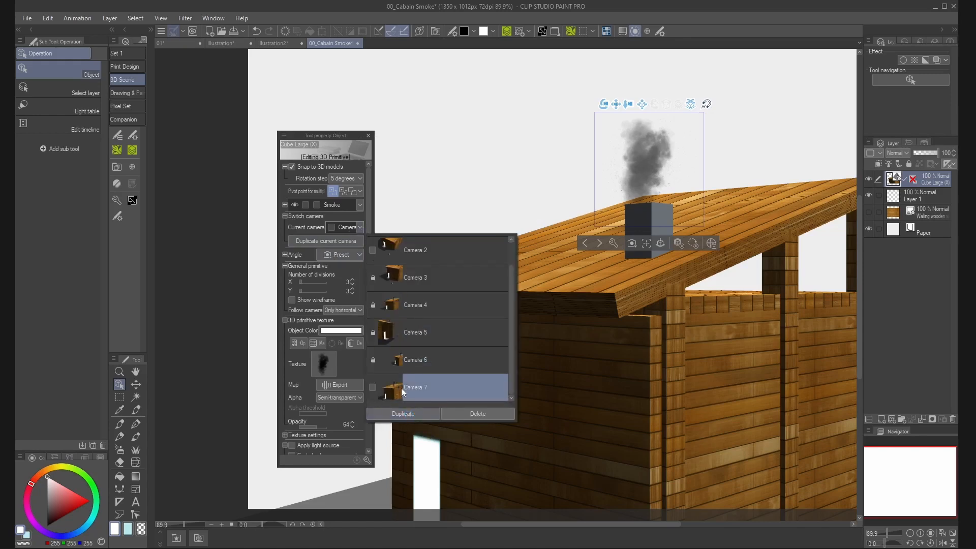
- Compare the cabin views of Camera 6, Camera 4, Camera 3 and Camera 2, and return to the first camera
left_click(426, 361)
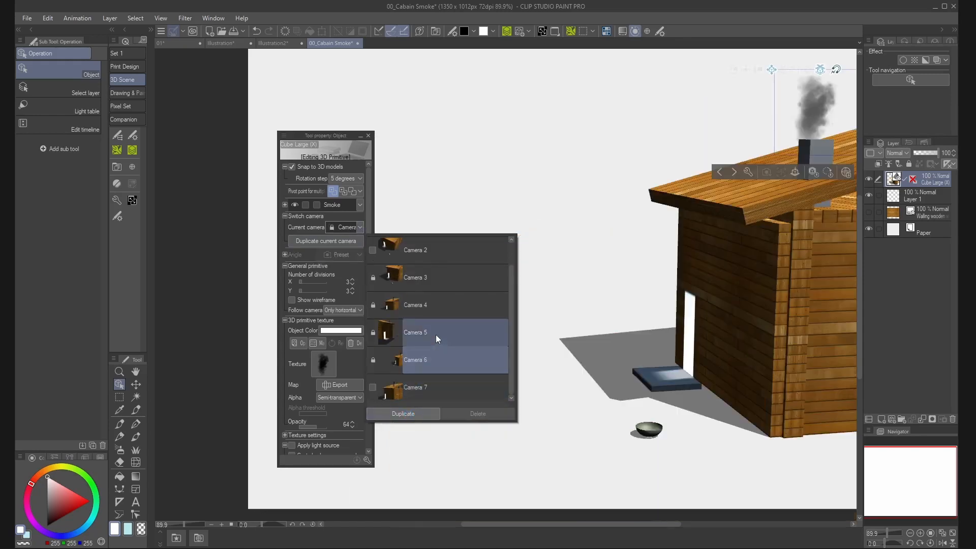
left_click(435, 306)
left_click(435, 282)
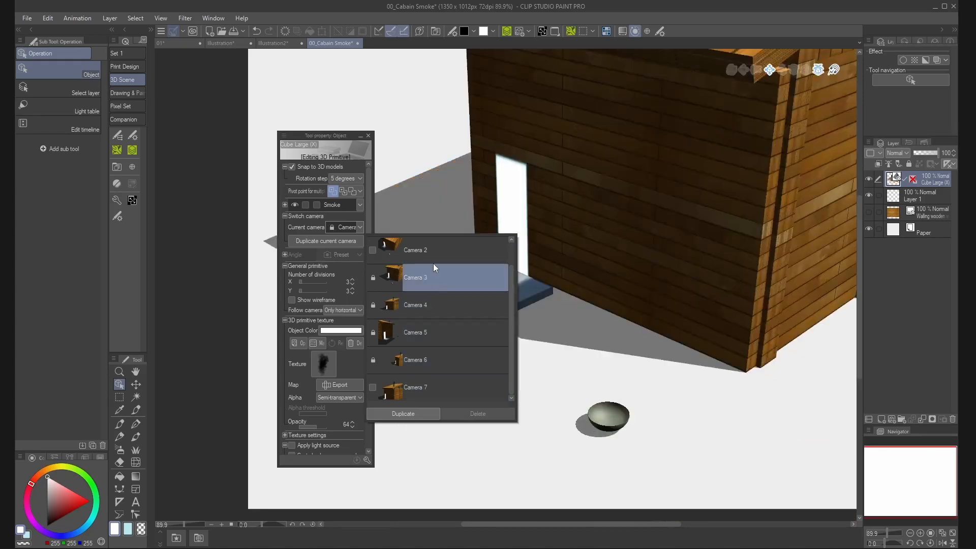
left_click(434, 256)
scroll(435, 275, "up", 1)
left_click(428, 256)
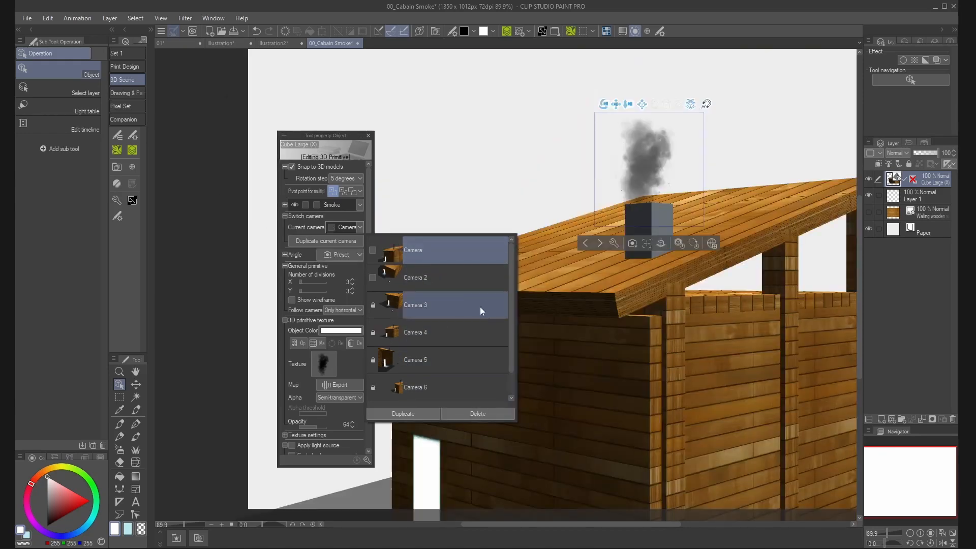
- Lock the scene's first camera against view changes, and unlock it again
left_click(372, 250)
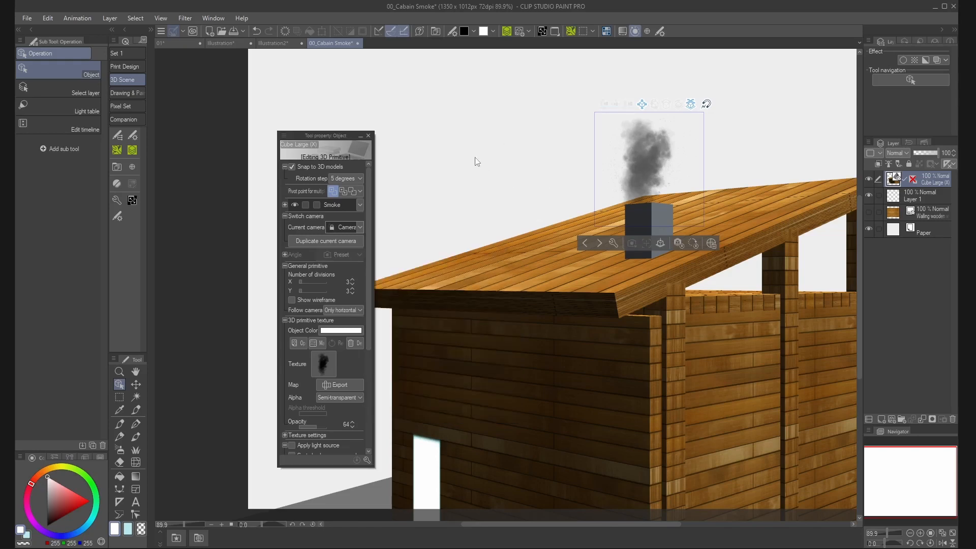
left_click(333, 227)
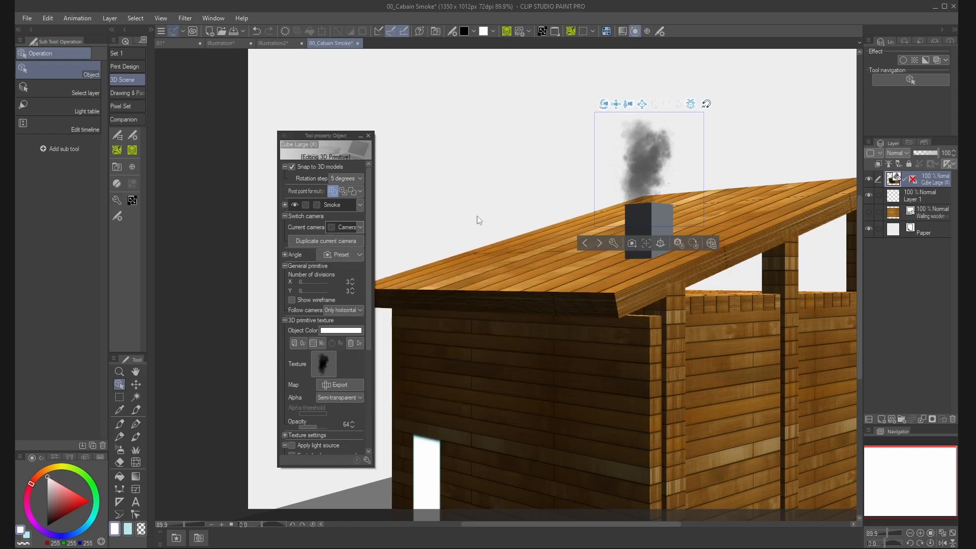
left_click_drag(479, 220, 605, 441)
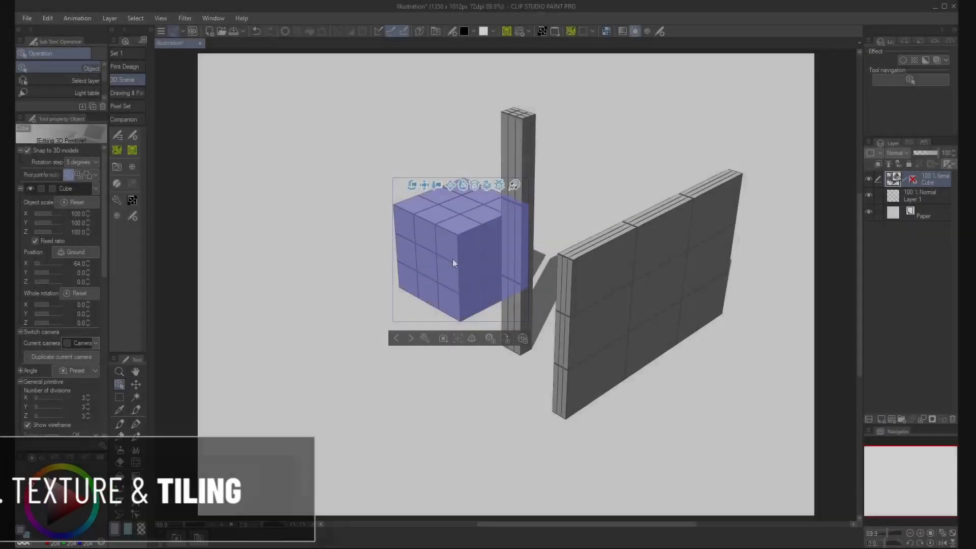
- Find the "Walling wooden wall" image material by searching for wood, and apply it as the cube's texture
left_click(452, 258)
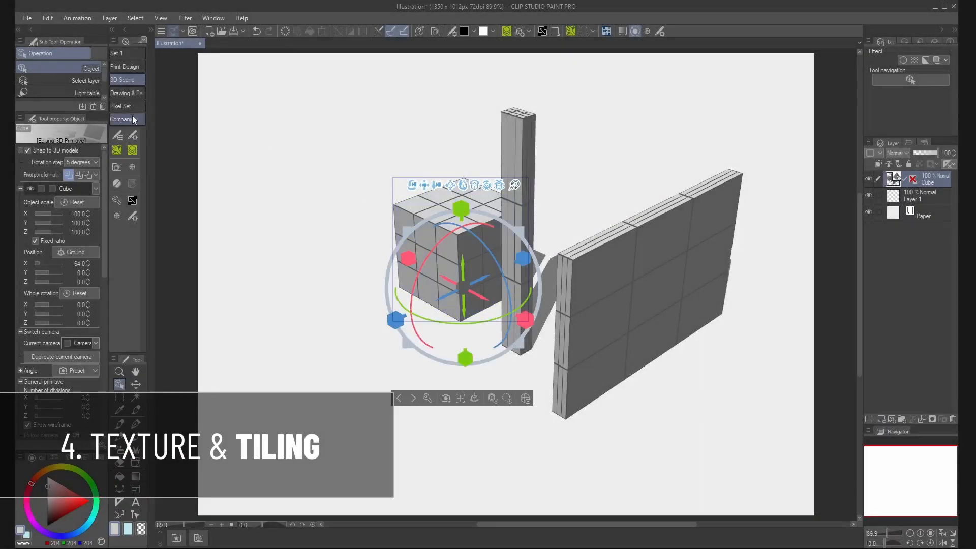
left_click(133, 134)
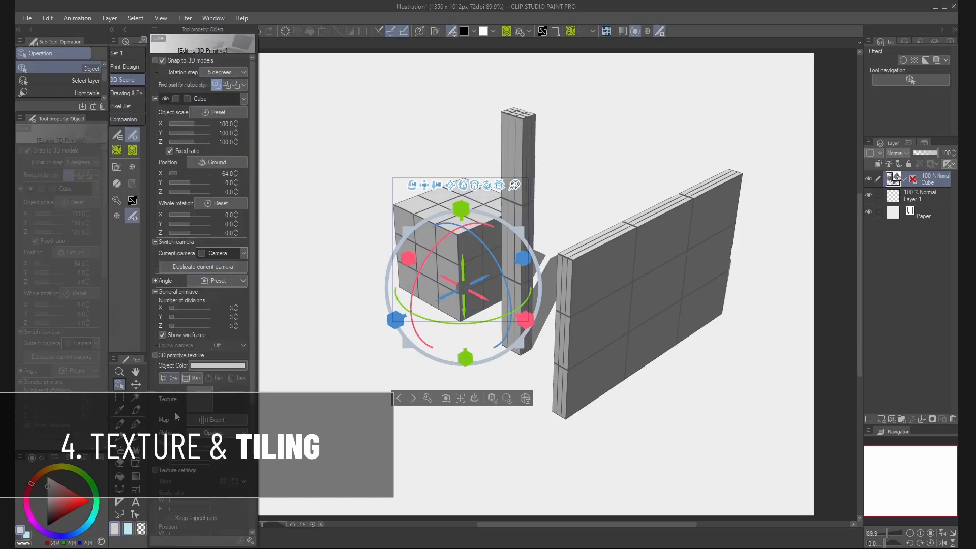
left_click(187, 377)
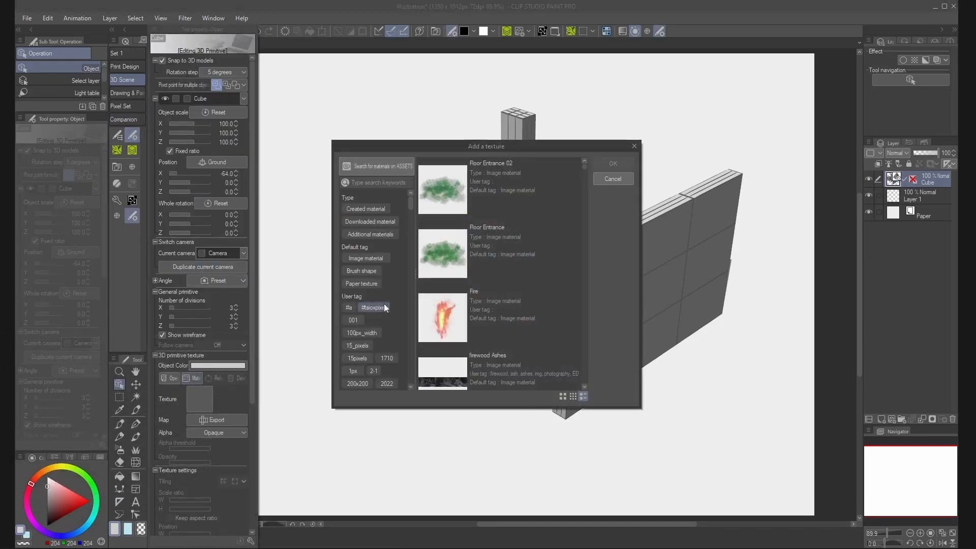
left_click(375, 182)
type("wood")
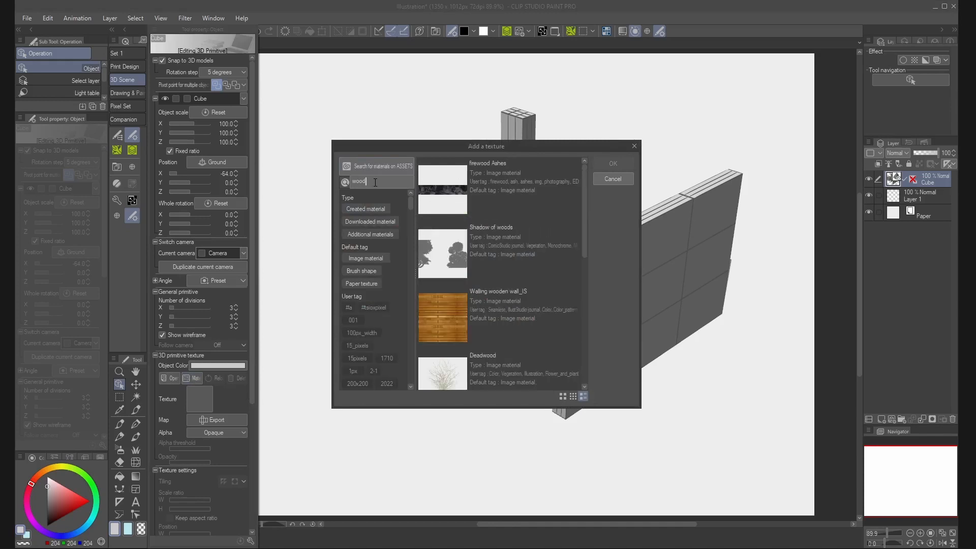
left_click(447, 312)
double_click(447, 312)
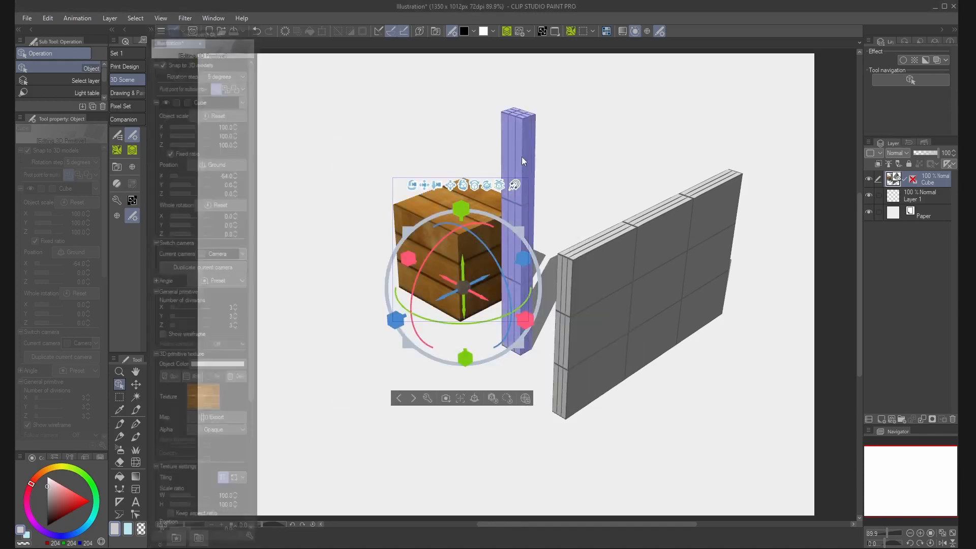
- Select the wall and the tall pillar together and texture both with the "Walling wooden wall" image material
left_click(627, 364)
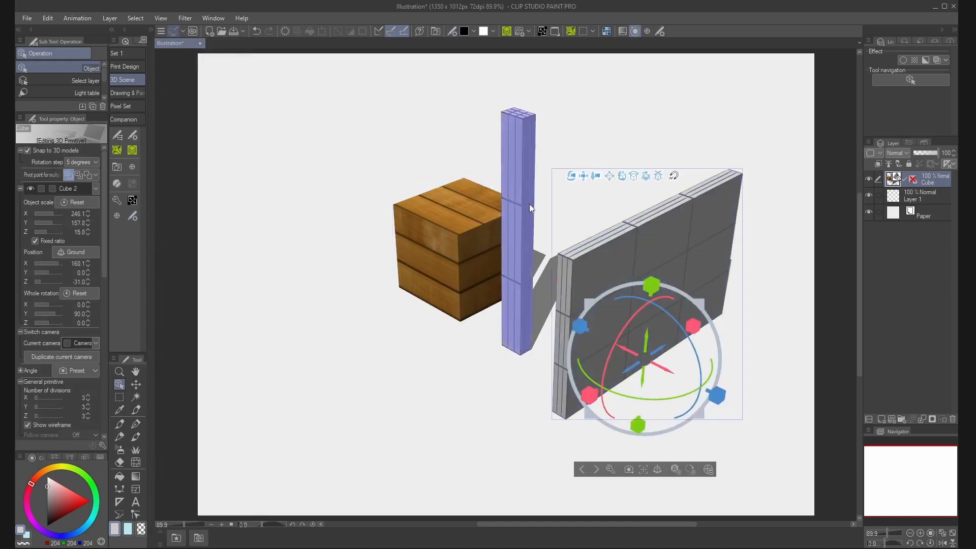
left_click(517, 335, "shift")
left_click(138, 134)
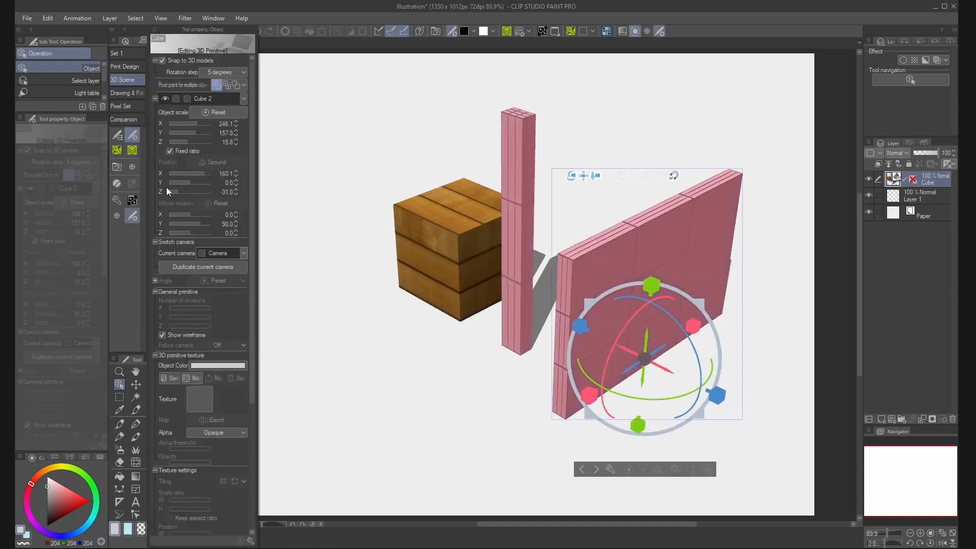
left_click(195, 378)
left_click(363, 182)
type("wo")
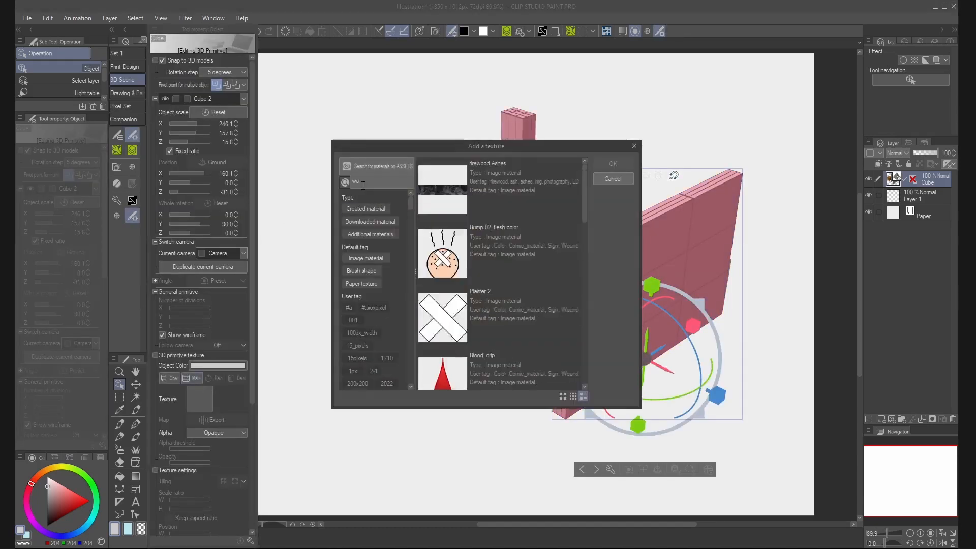
type("od")
double_click(451, 313)
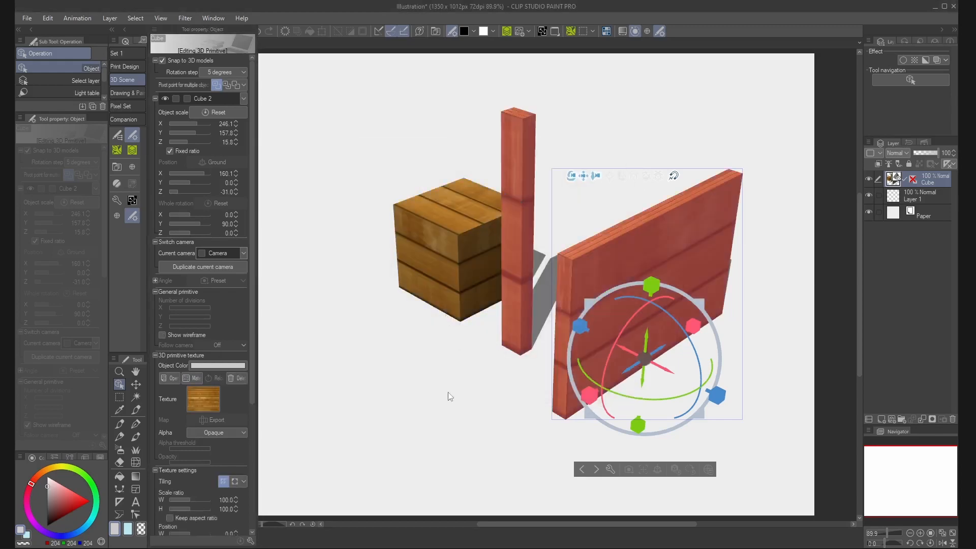
left_click(448, 393)
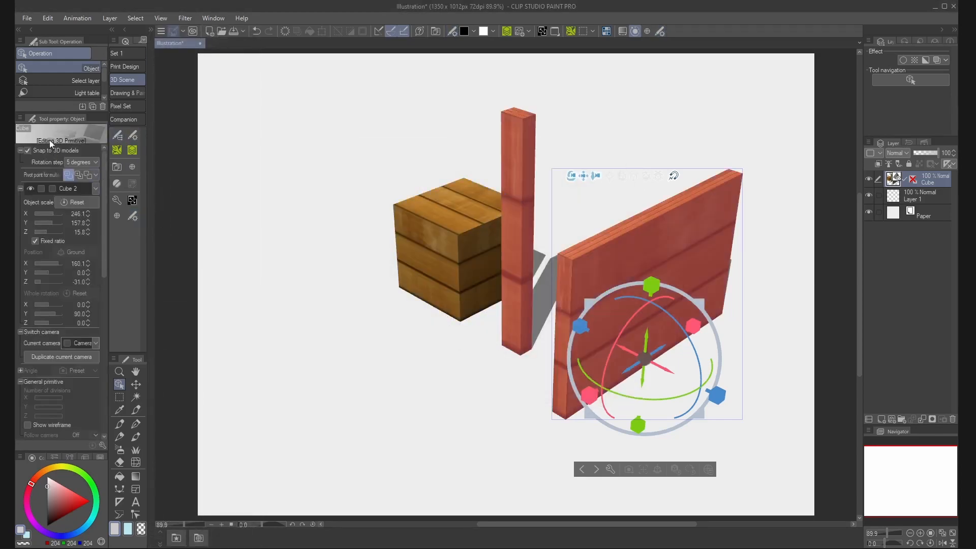
- Keep the aspect ratio of the wall and pillar texture and set its scale ratio to 40
left_click_drag(47, 121, 290, 134)
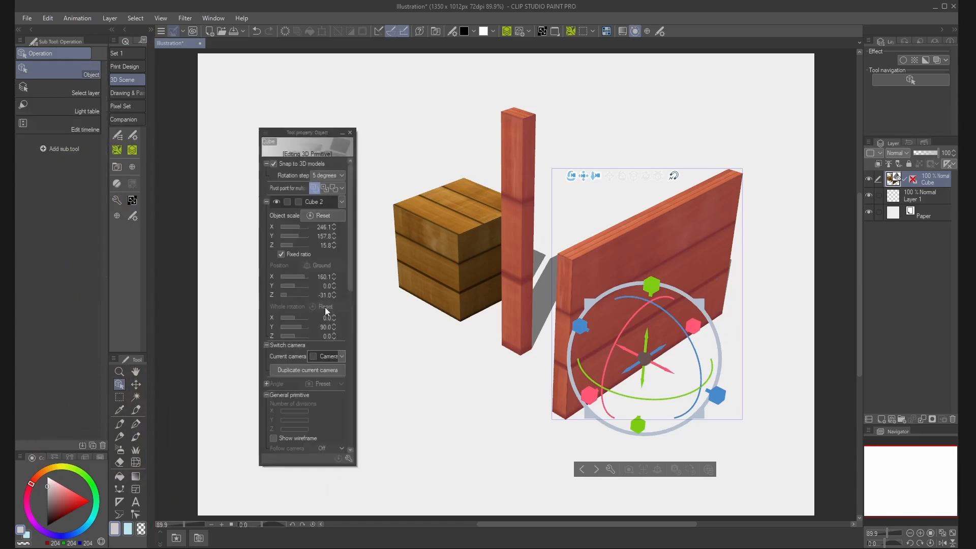
scroll(351, 338, "down", 5)
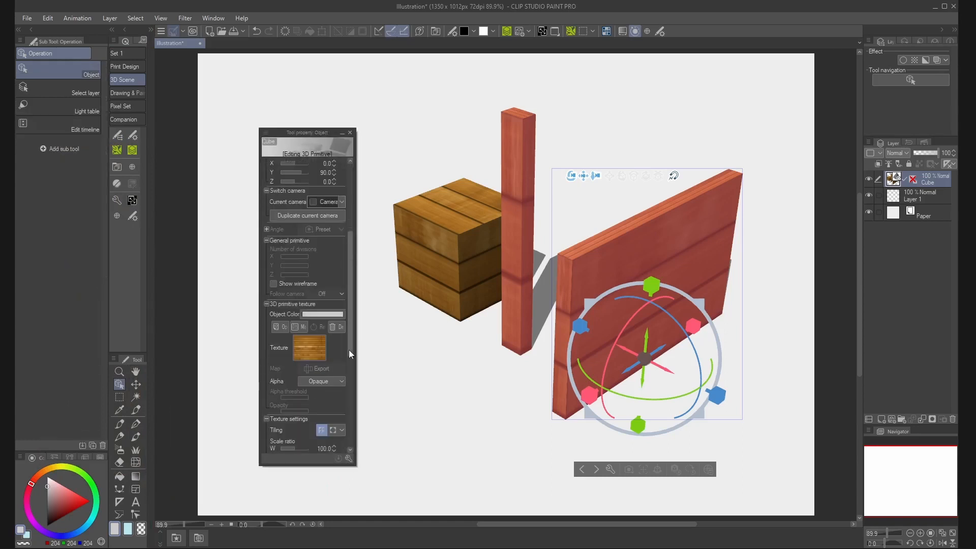
scroll(350, 413, "down", 2)
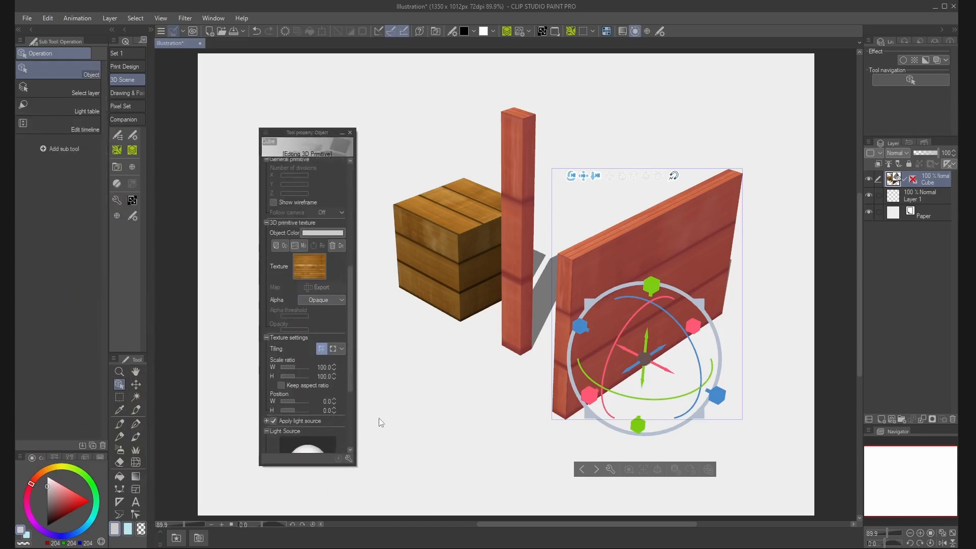
left_click(289, 383)
scroll(289, 375, "down", 2)
scroll(289, 375, "down", 8)
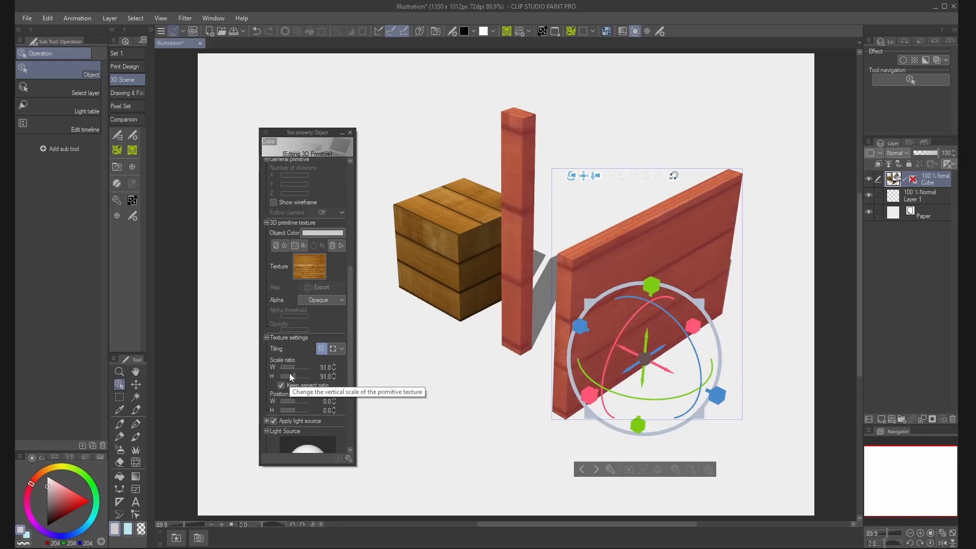
scroll(287, 375, "down", 3)
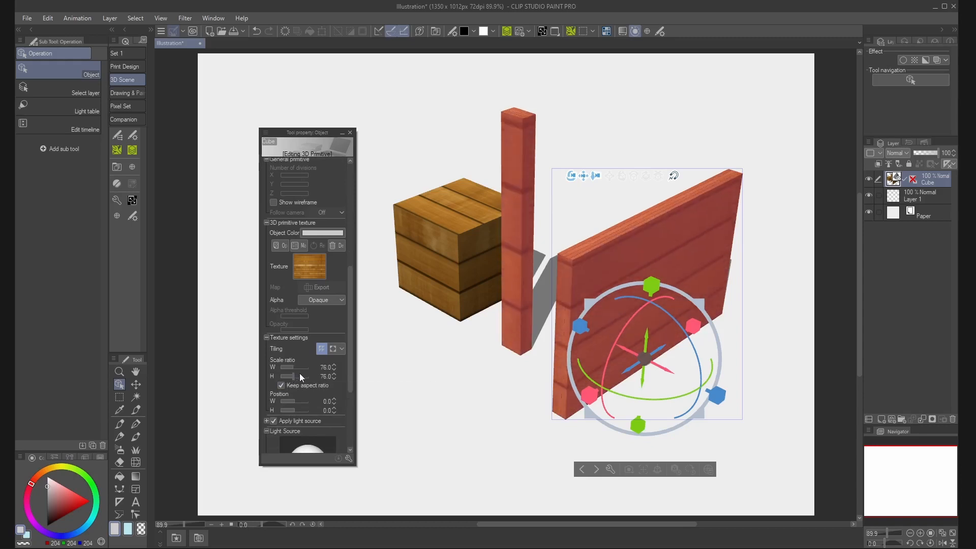
left_click(323, 366)
type("40")
key("Return")
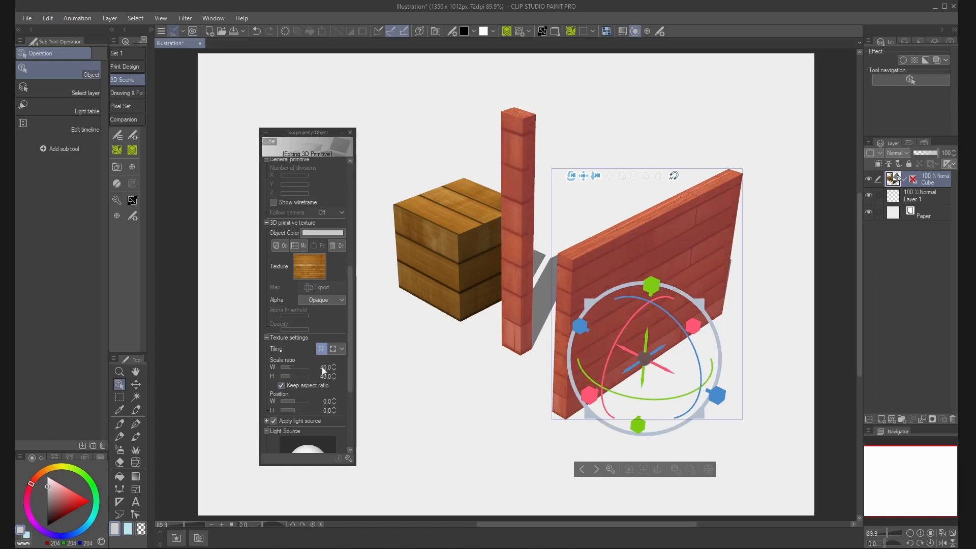
- Shift the wall's texture position to about W 12.7 and H 23.6, and scale the cube's texture width and height independently
left_click(569, 367)
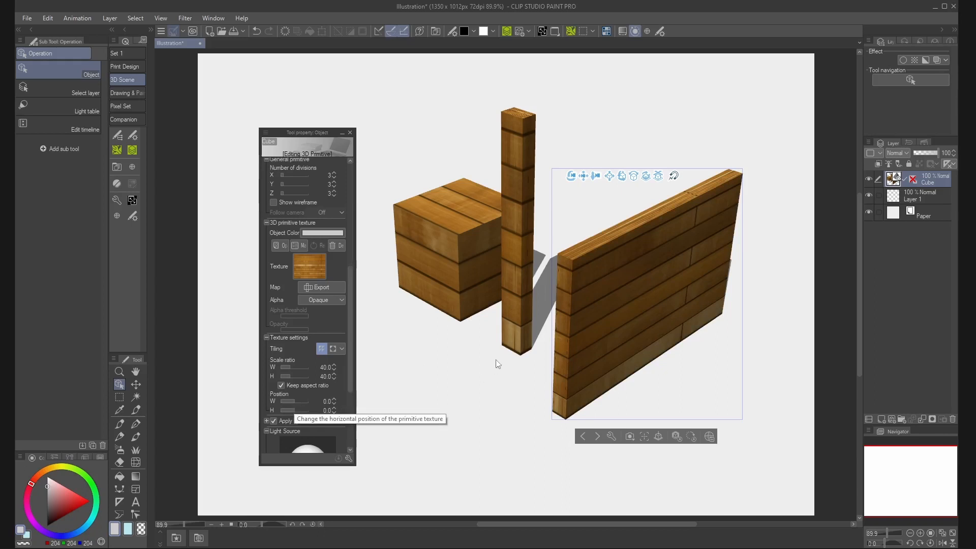
left_click_drag(306, 401, 298, 409)
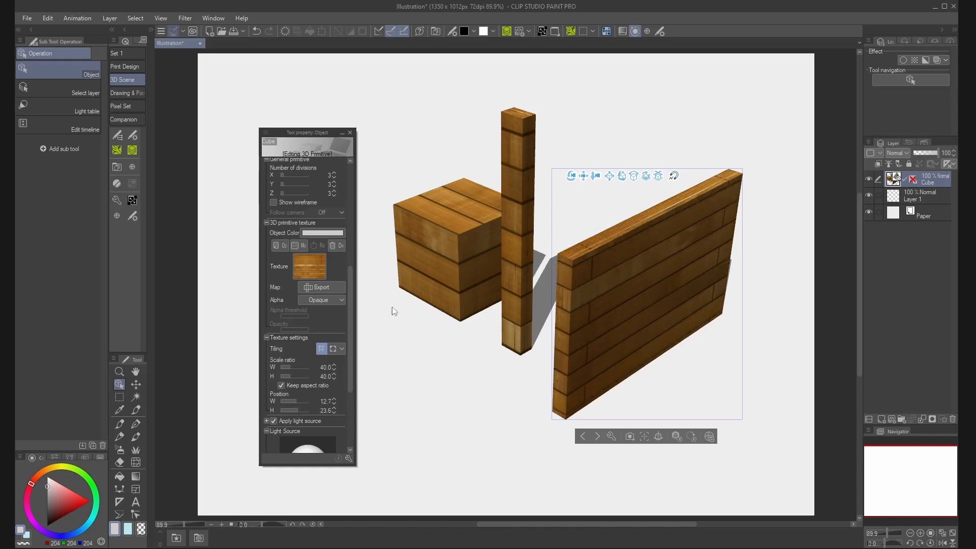
left_click(449, 268)
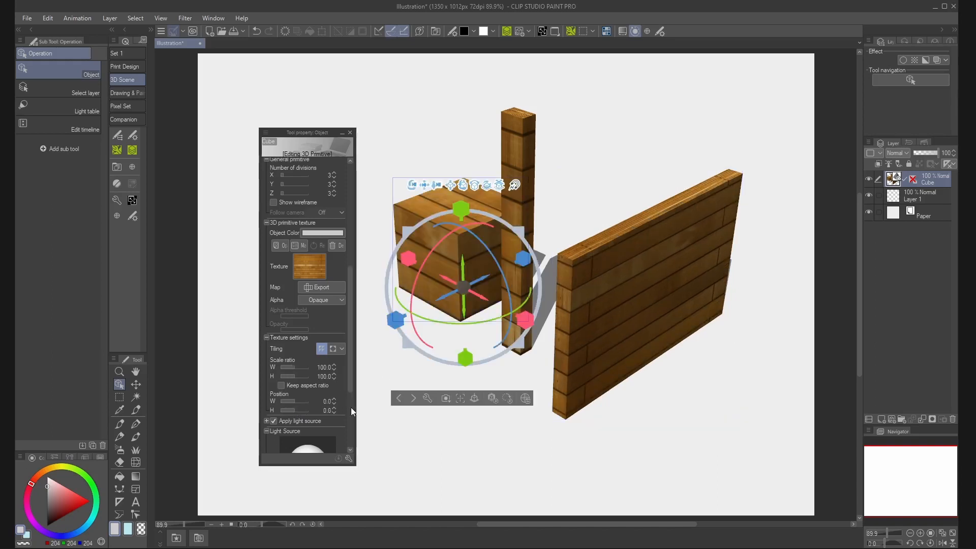
mouse_move(292, 378)
left_mouse_down()
mouse_move(303, 367)
mouse_move(293, 377)
left_mouse_up()
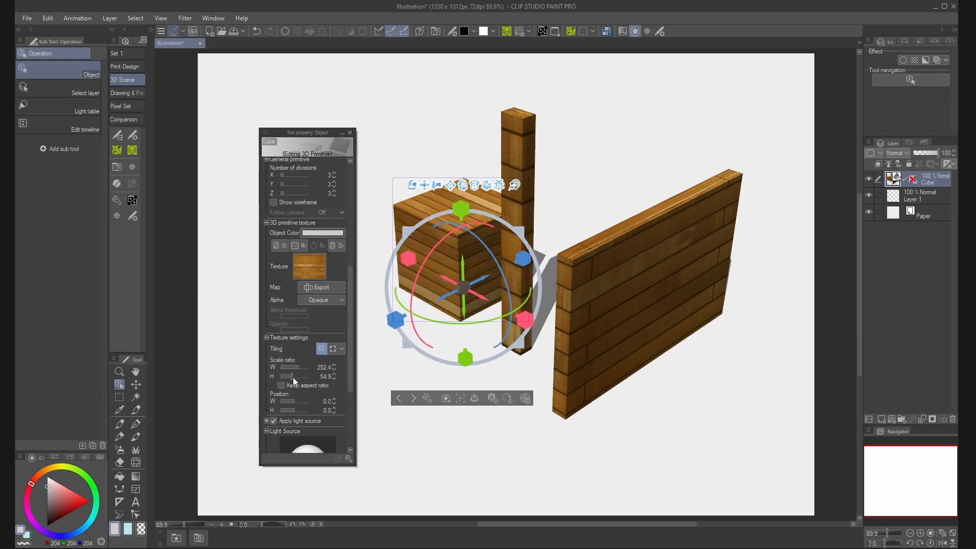
- Stretch the wooden wall to a greater height and adjust its texture's vertical scale
left_click(622, 337)
left_click_drag(656, 274, 655, 238)
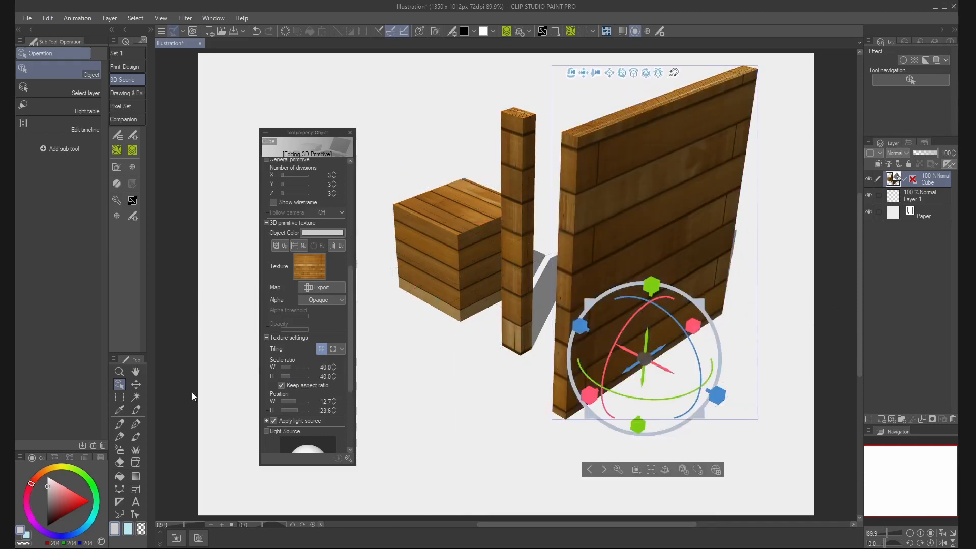
left_click(291, 376)
left_click(291, 376)
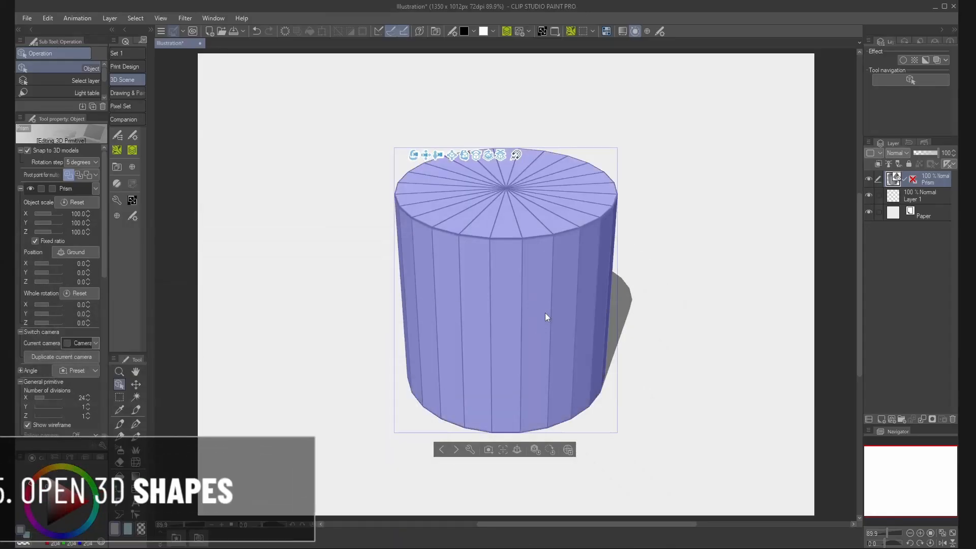
- Export the prism's texture map in CLIP STUDIO FORMAT as "Cylinder Map"
left_click(550, 331)
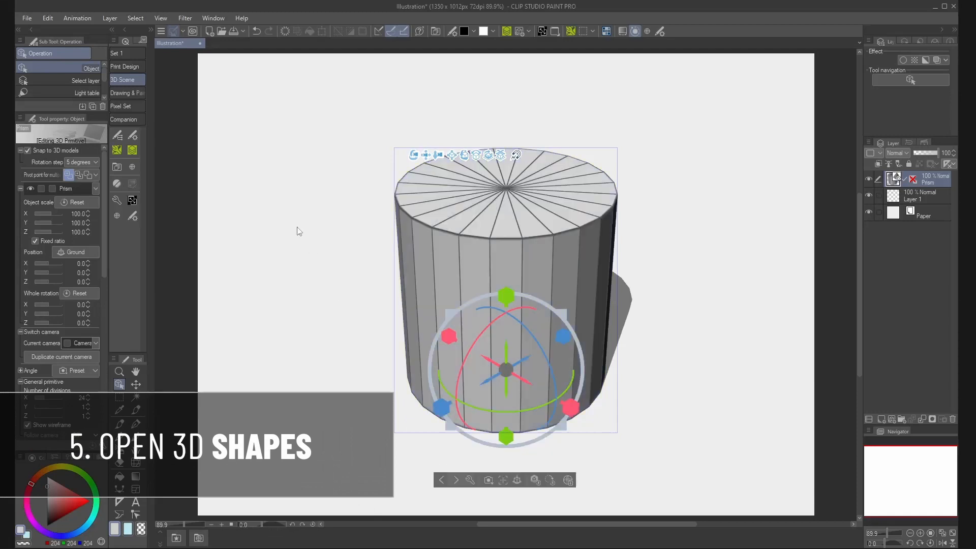
left_click(136, 131)
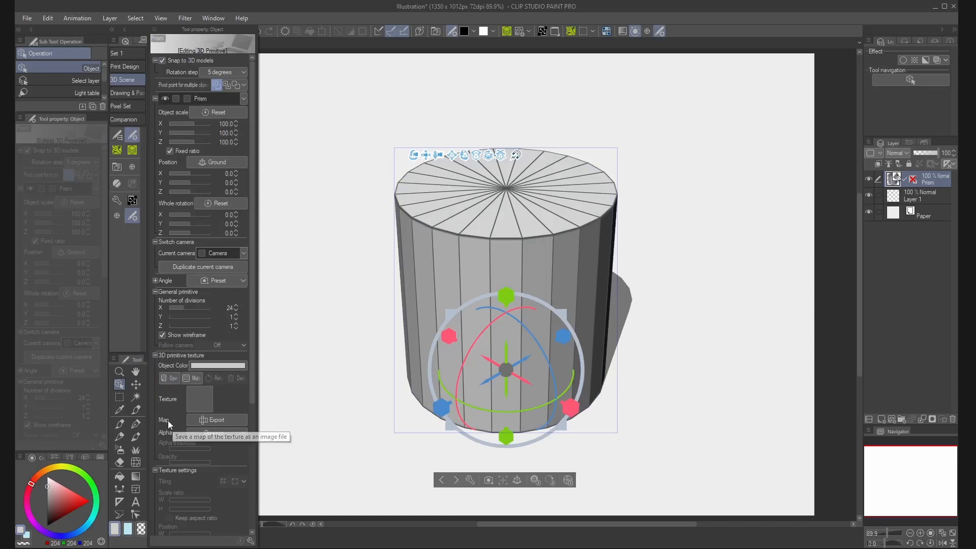
left_click(207, 421)
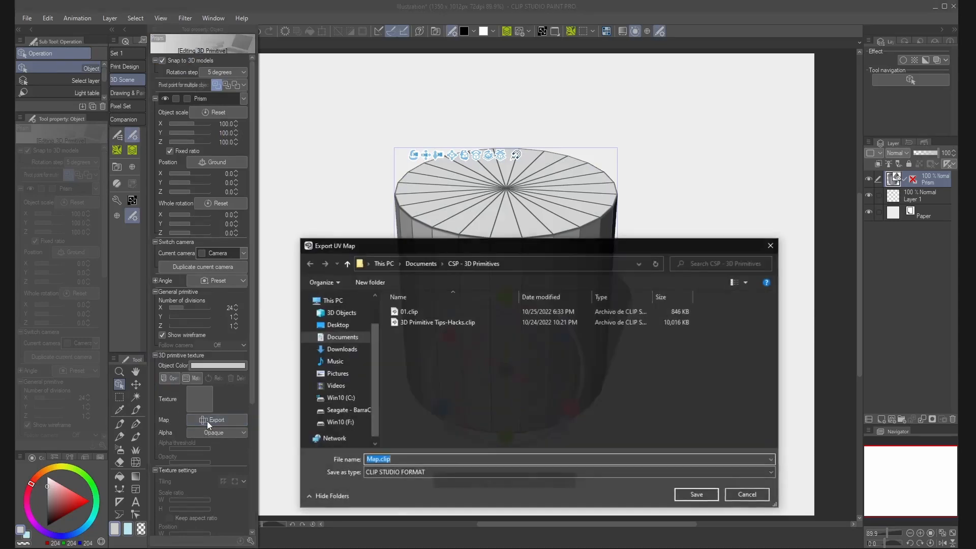
key("Home")
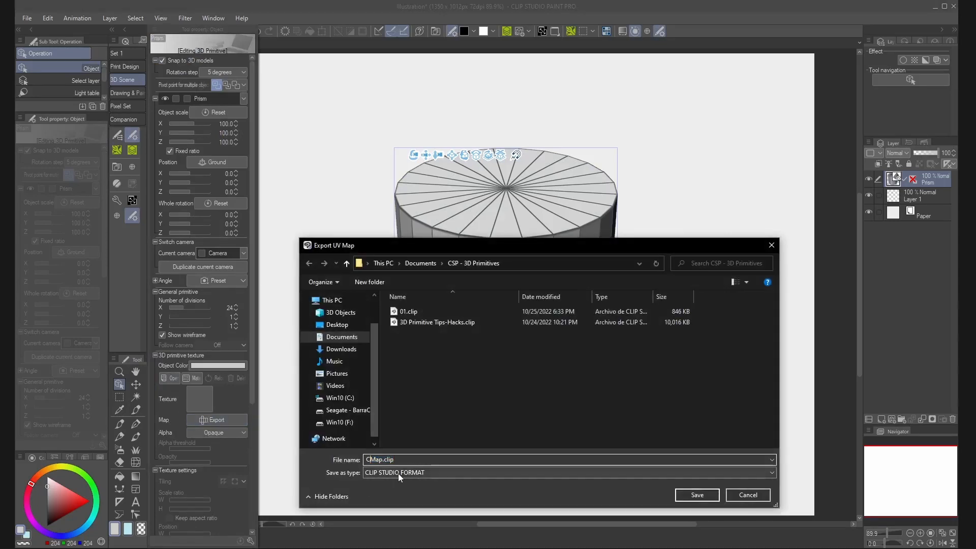
type("Cylinder")
key("Return")
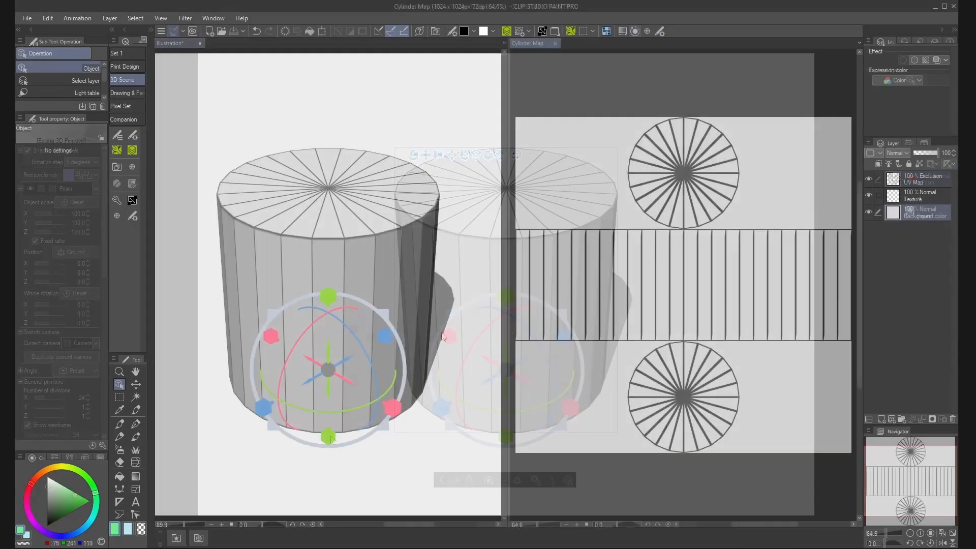
- Mask out rectangular areas around both circular caps on the map's Background color layer, and save the map
key("m")
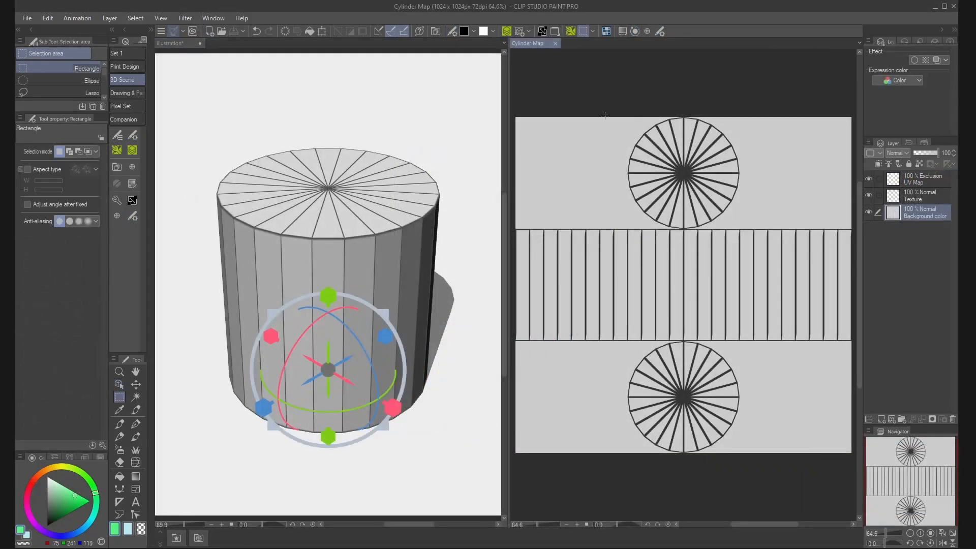
left_click_drag(605, 109, 762, 229)
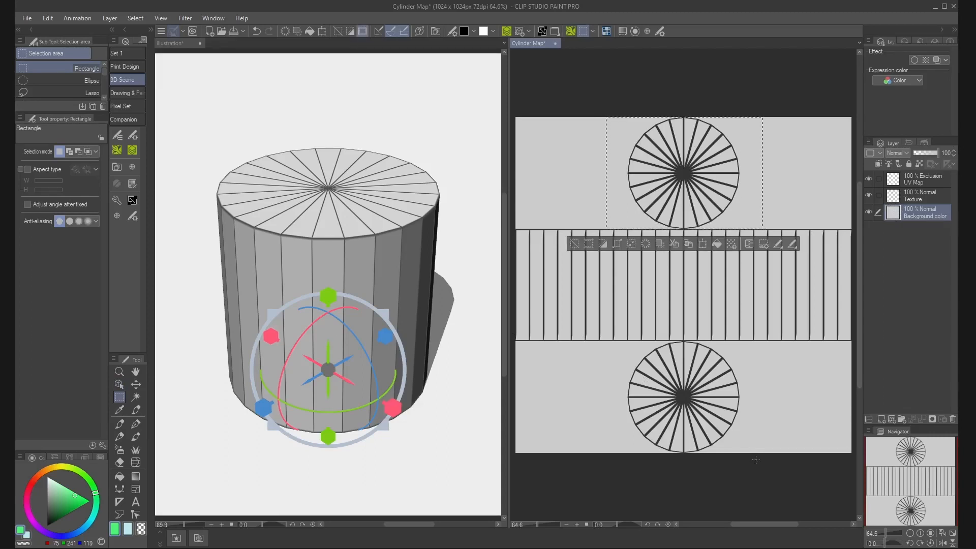
left_click_drag(761, 456, 609, 342)
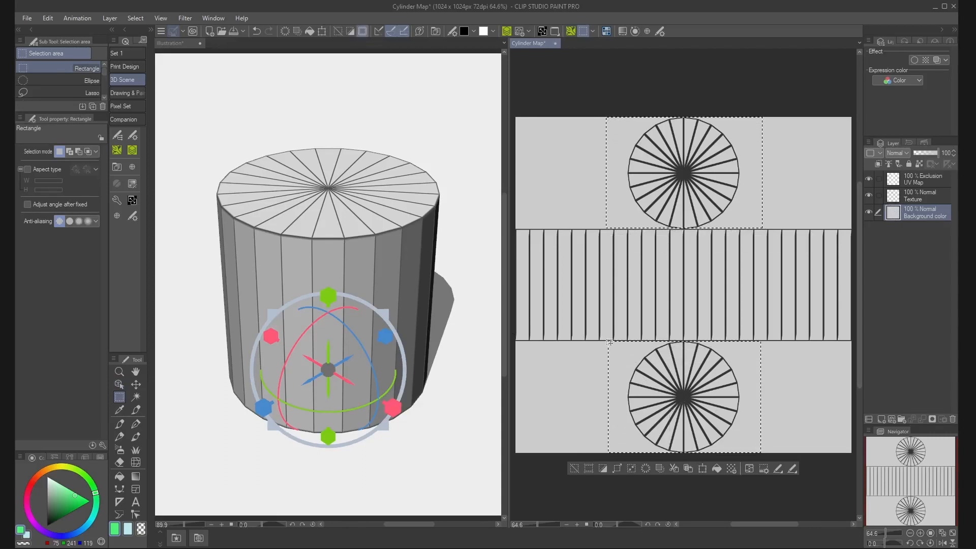
left_click(932, 419)
key("ctrl+s")
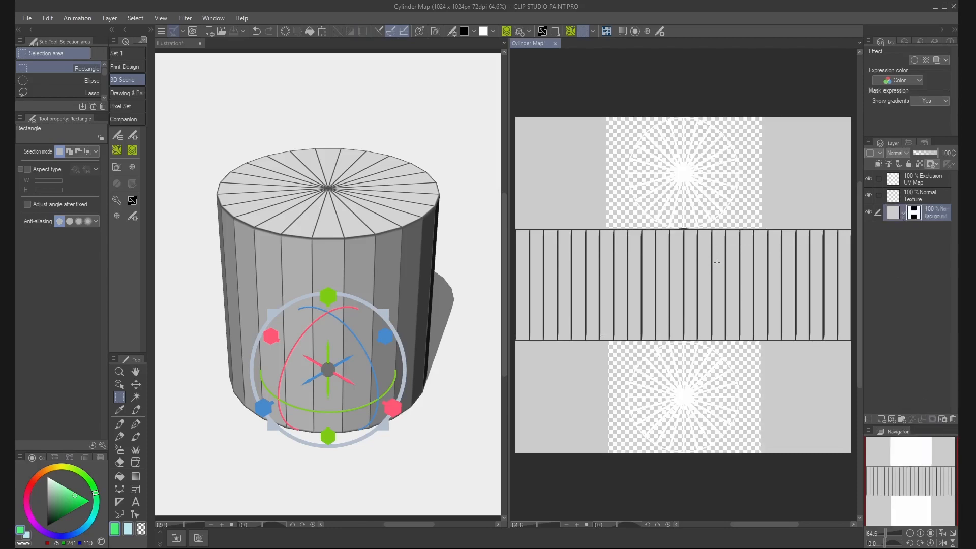
- Load the saved Cylinder Map file as the prism's texture and view its transparent cap from a higher angle
left_click(423, 264)
key("o")
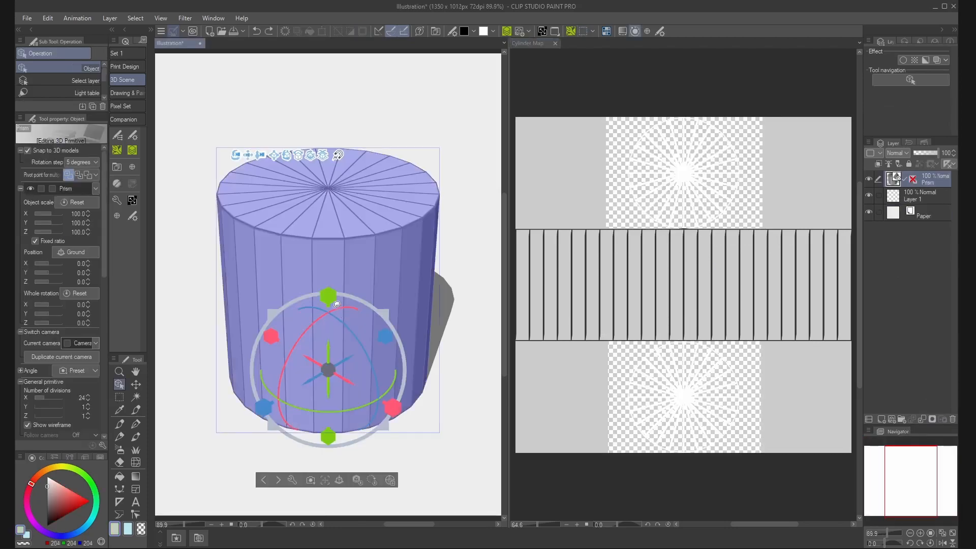
left_click(133, 135)
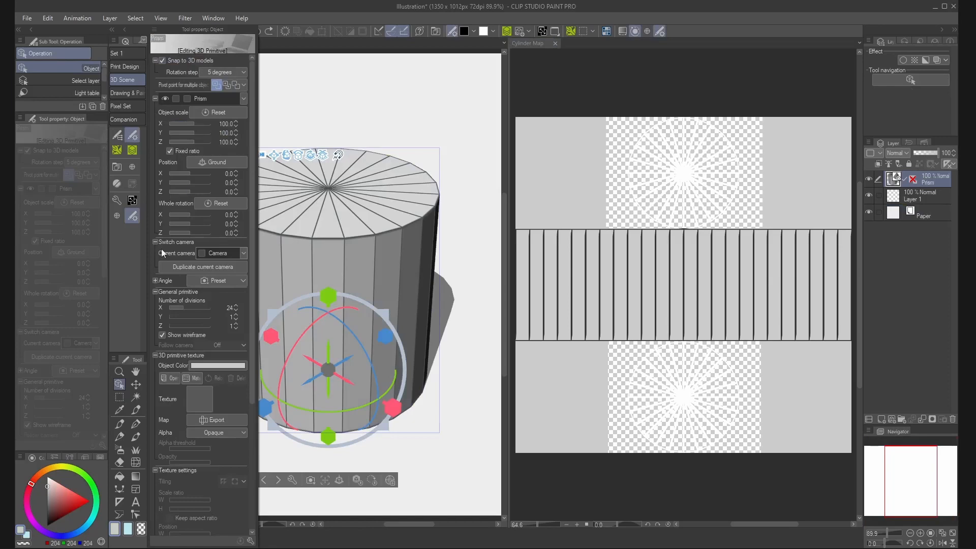
left_click(200, 380)
double_click(440, 335)
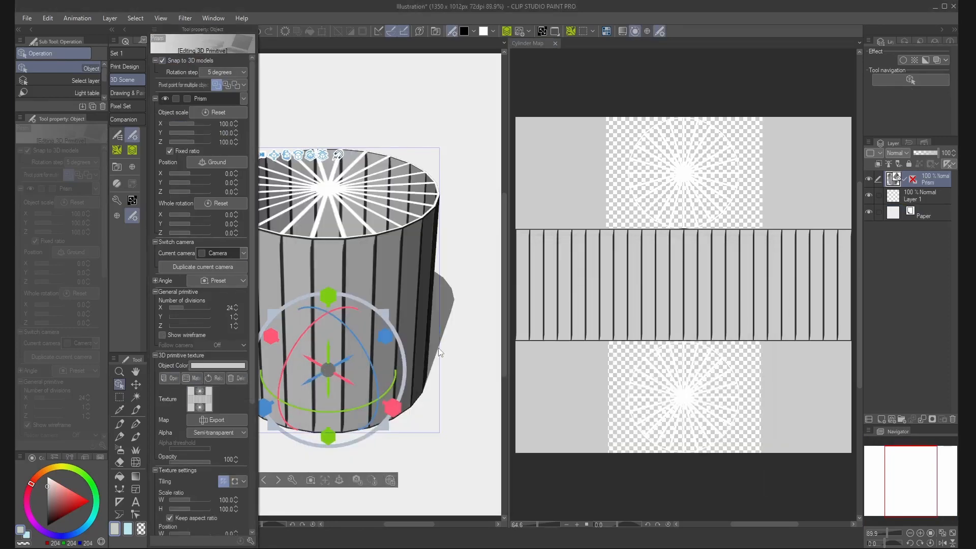
left_click(466, 284)
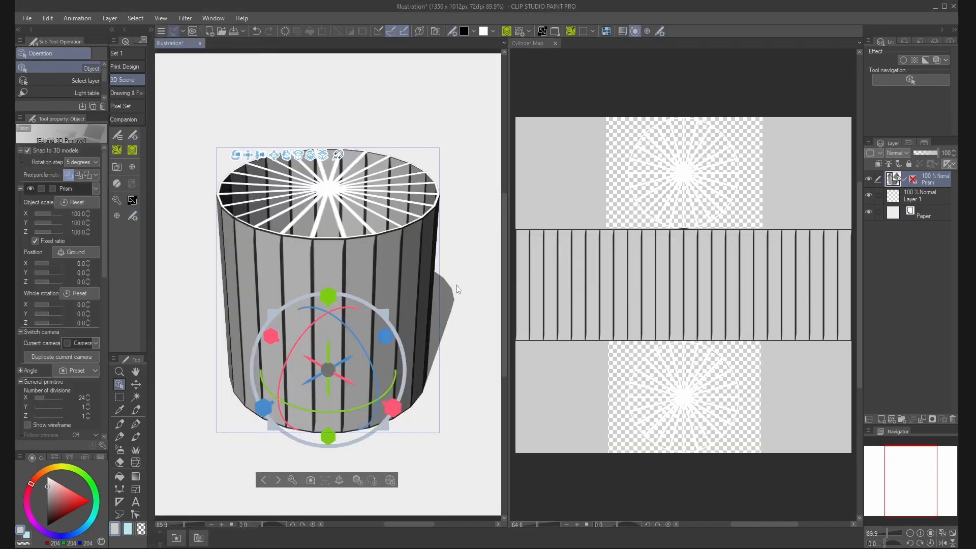
mouse_move(456, 285)
left_mouse_down()
mouse_move(451, 352)
mouse_move(464, 301)
left_mouse_up()
- Hide the UV Map layer in the Cylinder Map document and reload the texture on the prism
left_click(705, 221)
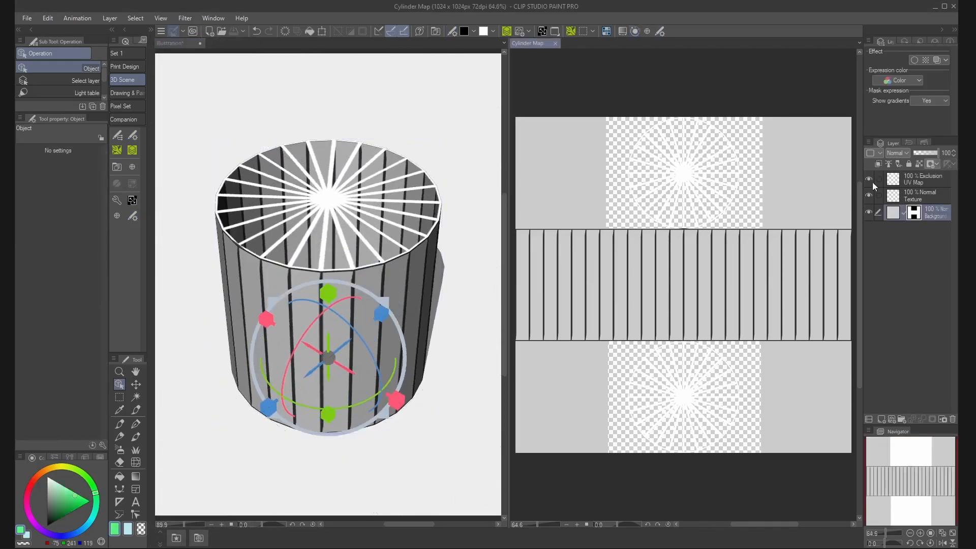
left_click(869, 180)
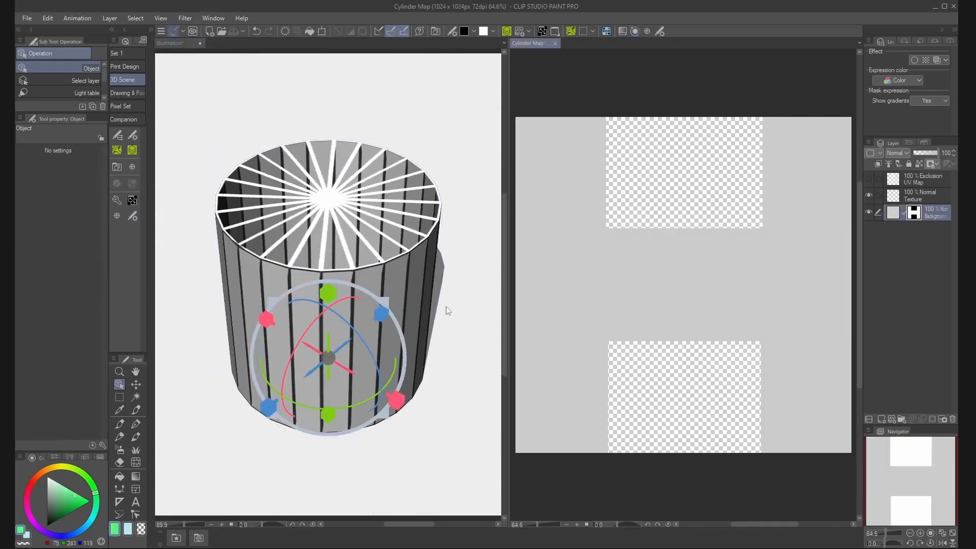
left_click(206, 202)
left_click(134, 134)
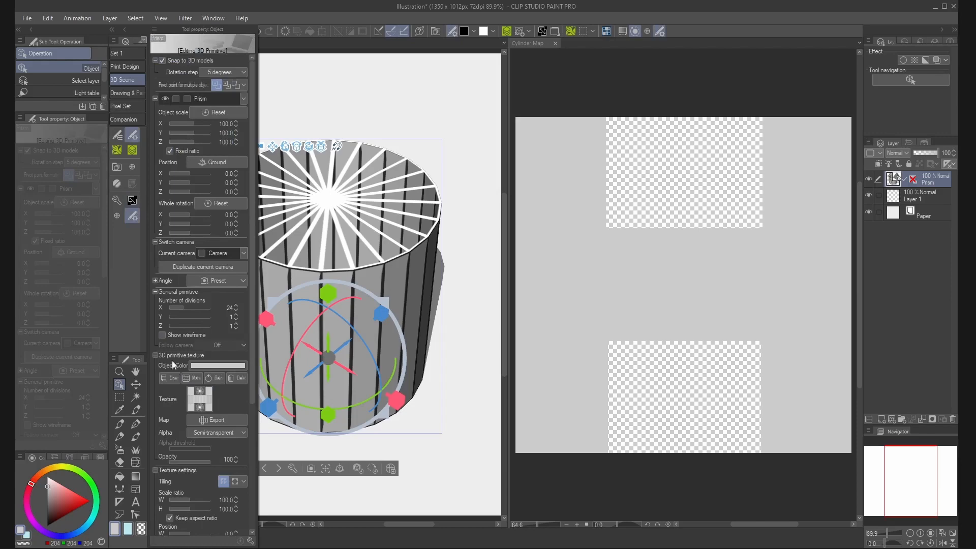
left_click(215, 379)
- Scale the open cylinder to about 83.6 on X and 82.1 on Y, and set its object color to green
left_click_drag(464, 350, 331, 308)
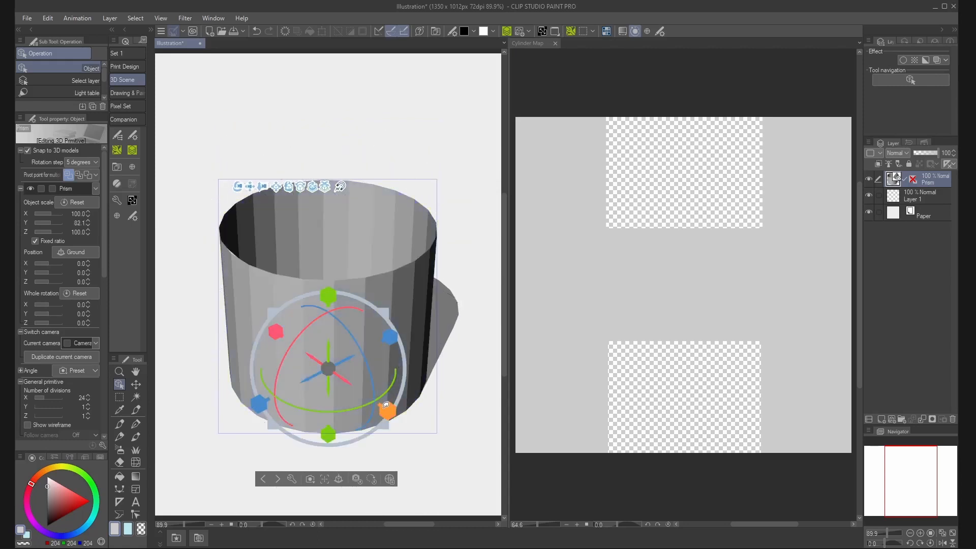
left_click_drag(387, 411, 361, 422)
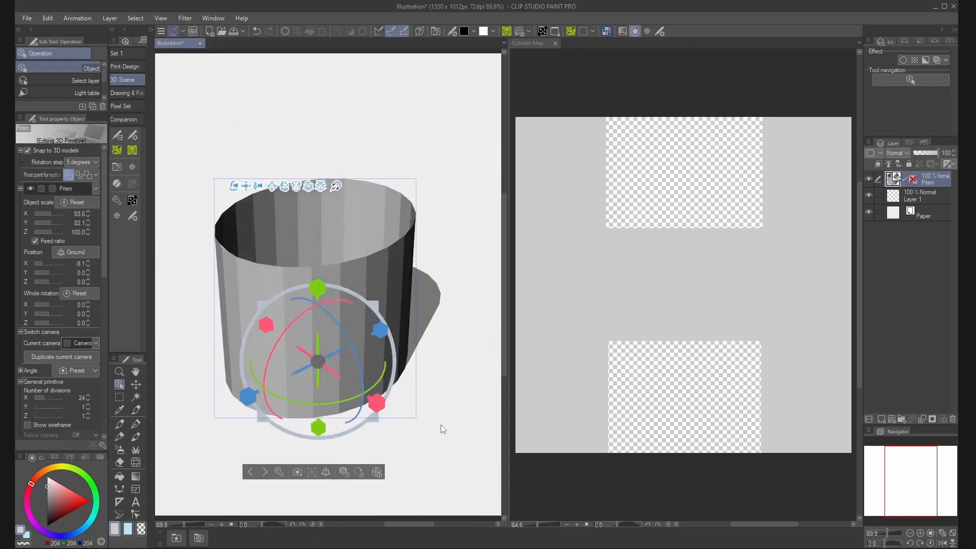
left_click(91, 501)
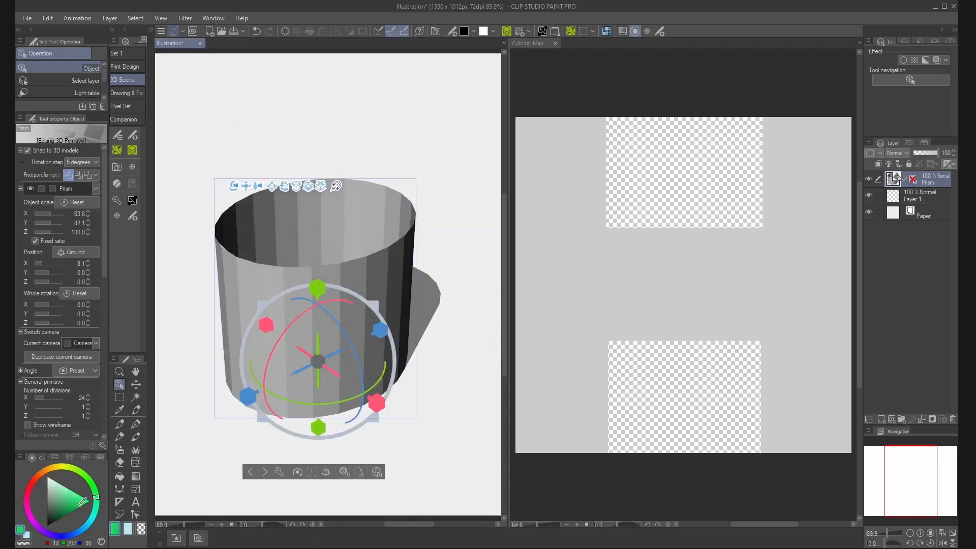
left_click(74, 496)
- Lower the map's Background layer opacity to 28%, save the map, and reload the texture on the prism
left_click(737, 342)
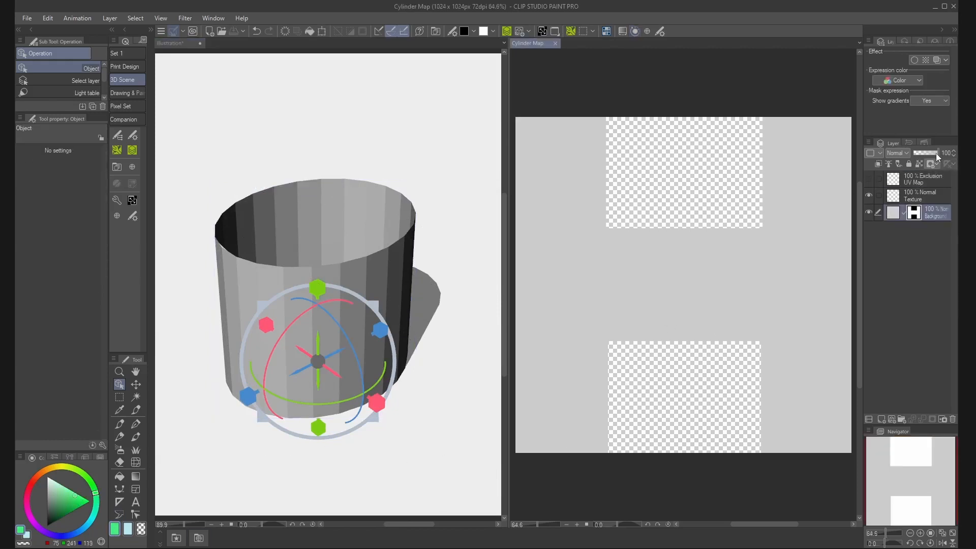
left_click_drag(936, 154, 919, 154)
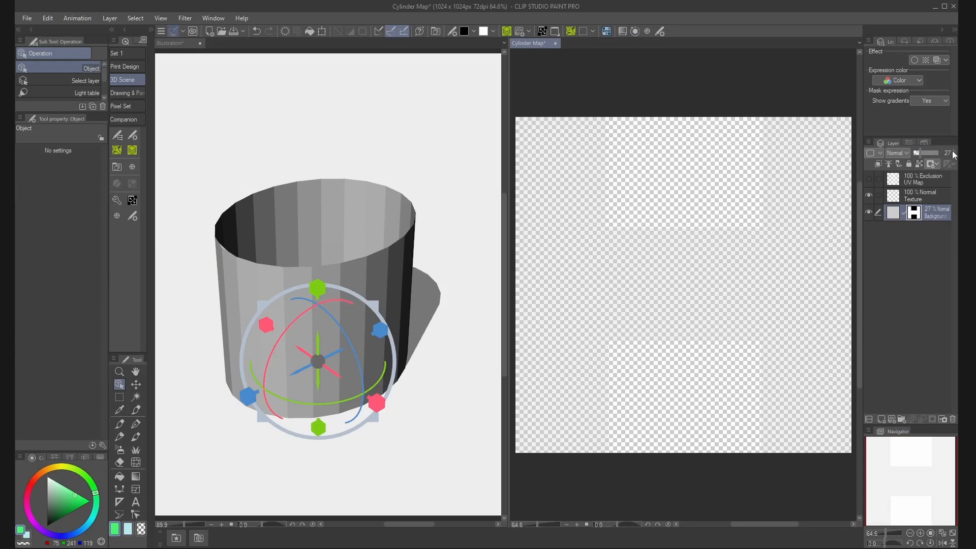
key("ctrl+s")
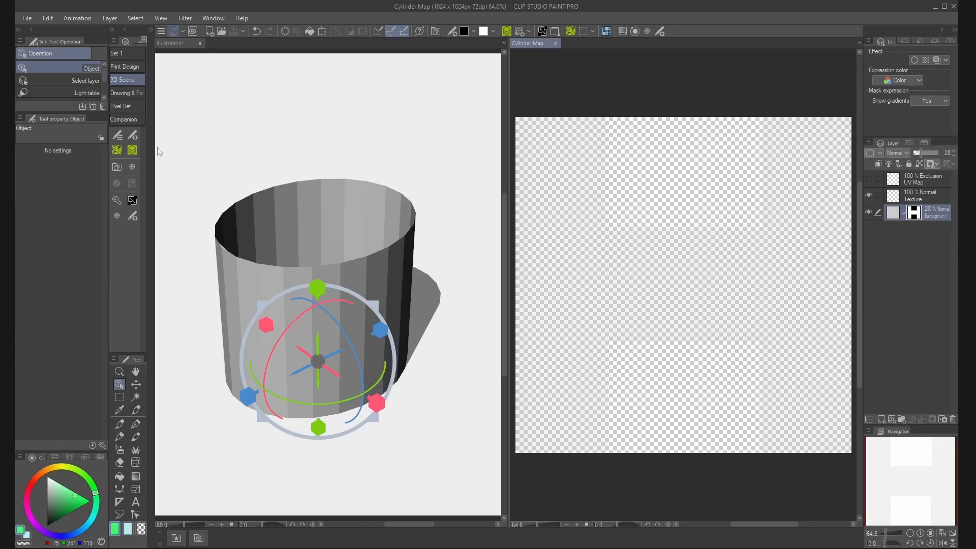
left_click(178, 149)
left_click(133, 134)
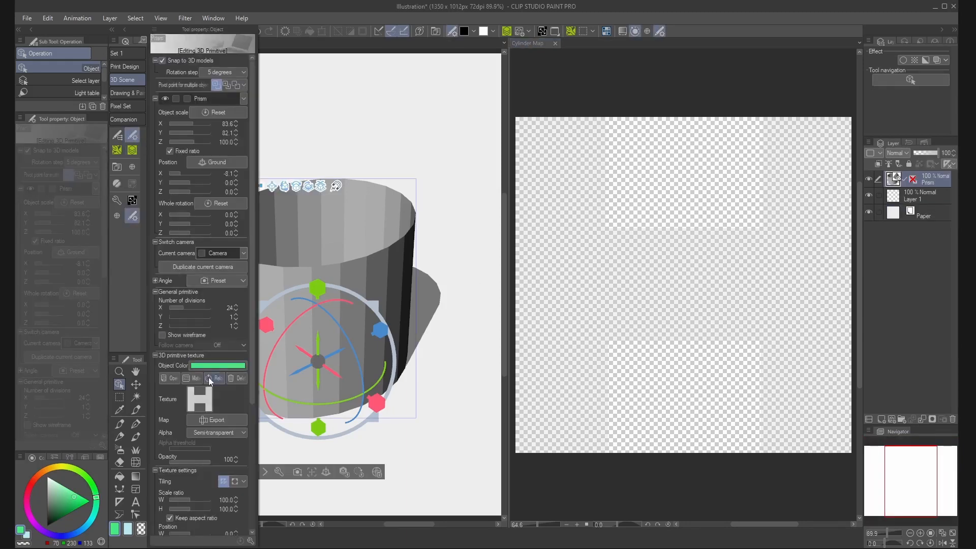
left_click(209, 378)
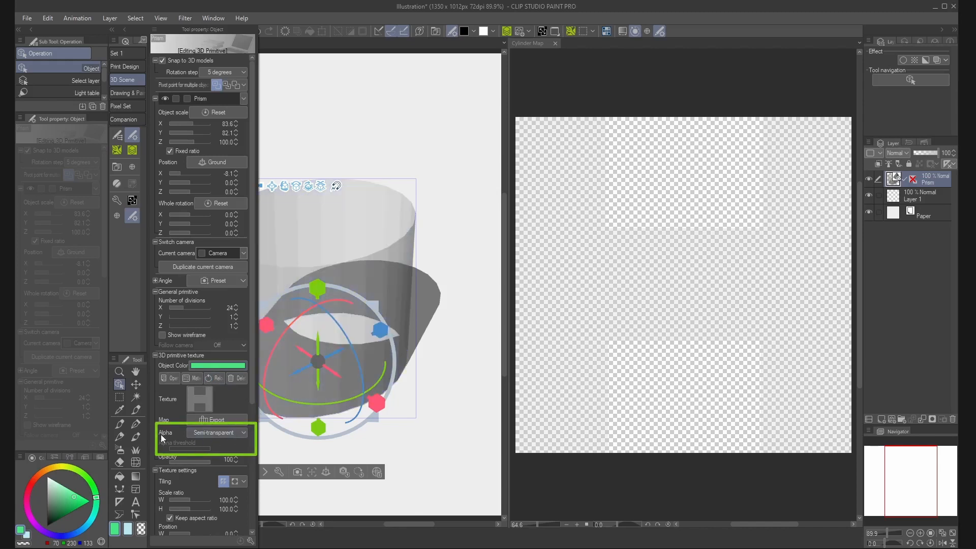
- Set the prism texture's alpha mode to Remove with threshold and its alpha threshold to 44
left_click(224, 432)
left_click(220, 455)
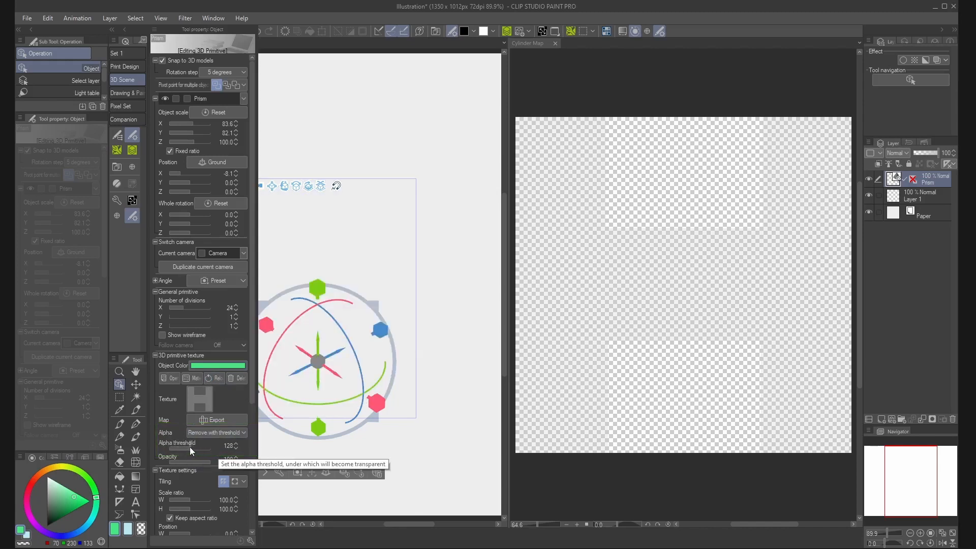
left_click_drag(190, 447, 176, 447)
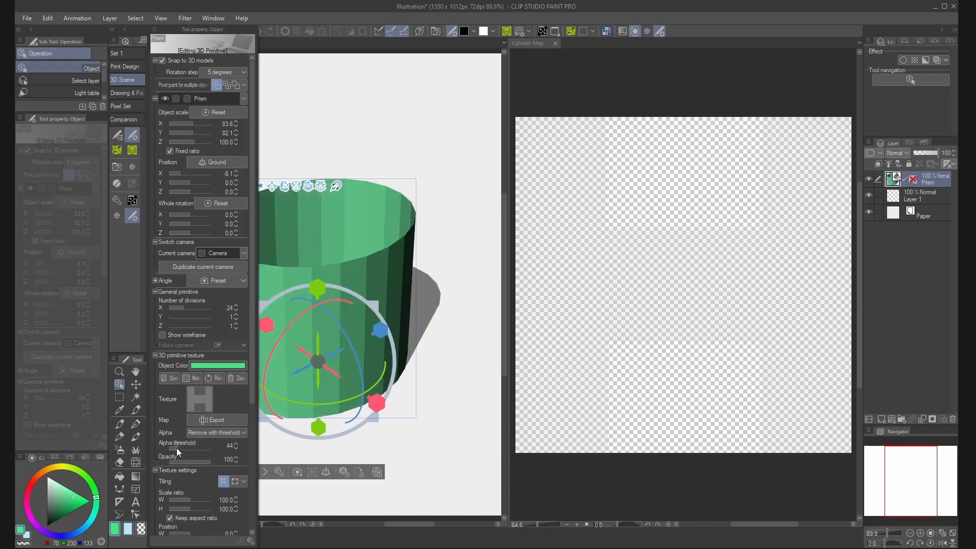
- Change the open cylinder's object color through dark green and cyan to blue
left_click(73, 509)
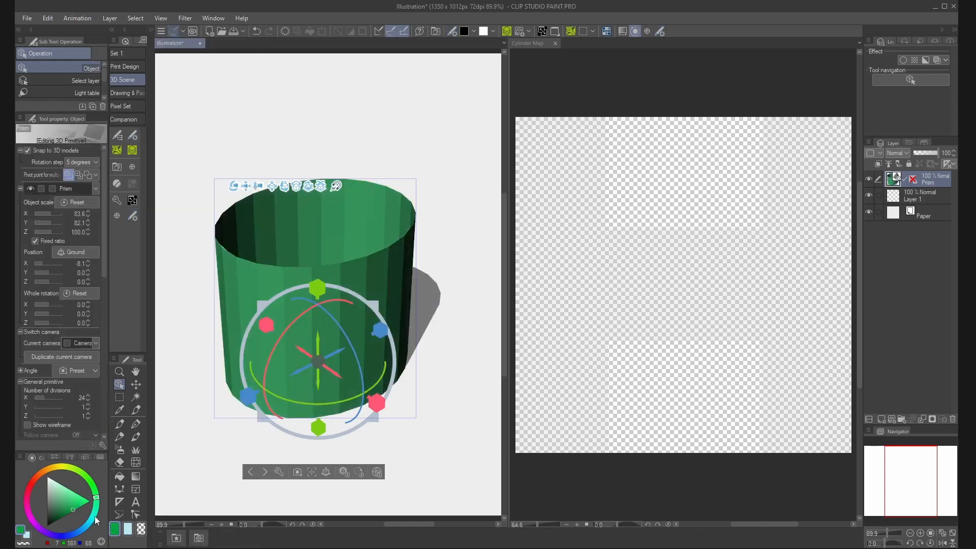
left_click(95, 517)
left_click_drag(77, 508, 90, 501)
left_click(87, 525)
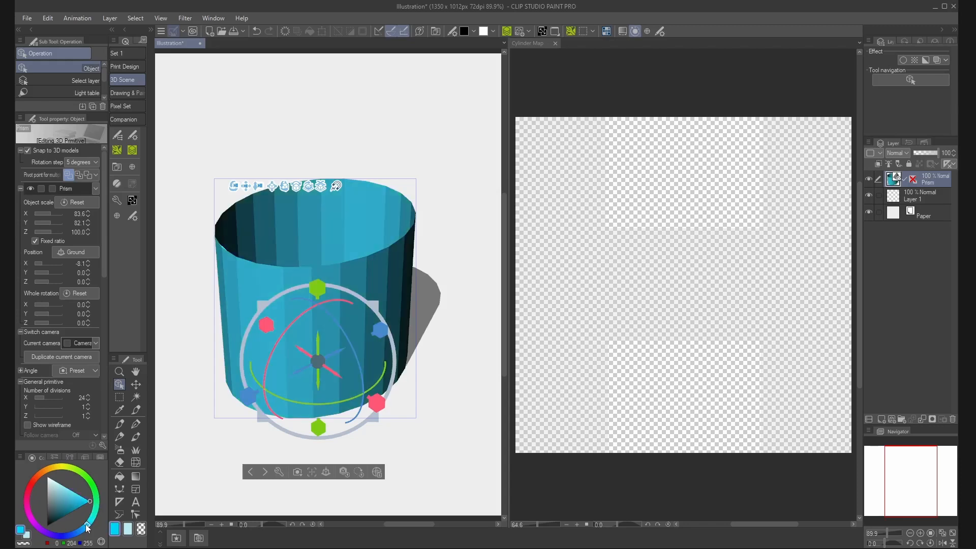
left_click(78, 532)
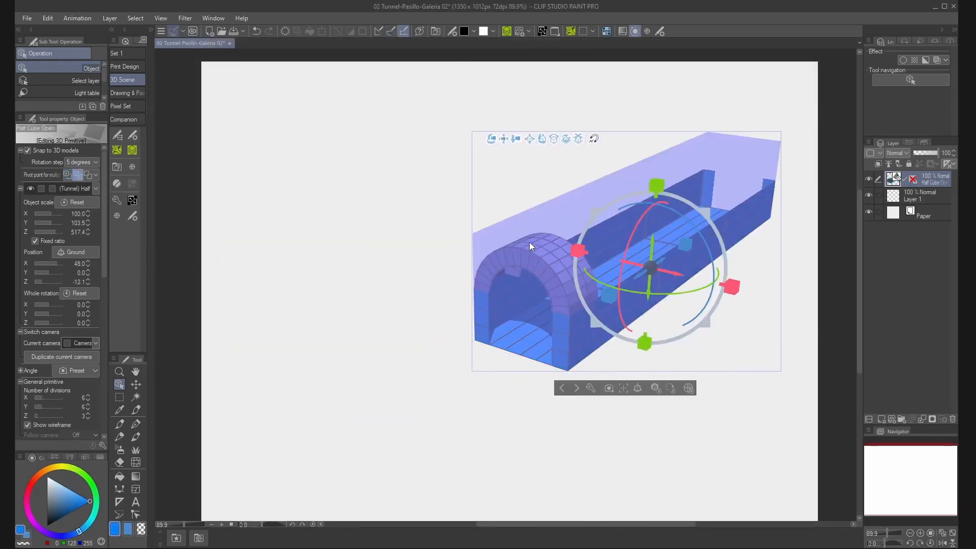
- Pick an item from the tunnel scene's object list and view the finished open primitives in the example scene
left_click(95, 189)
left_click(160, 259)
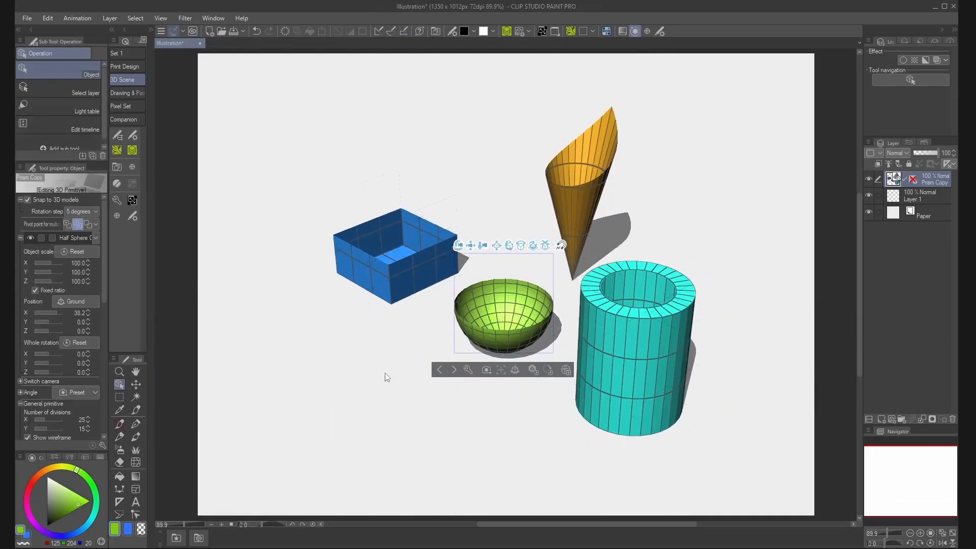
left_click_drag(386, 375, 517, 332)
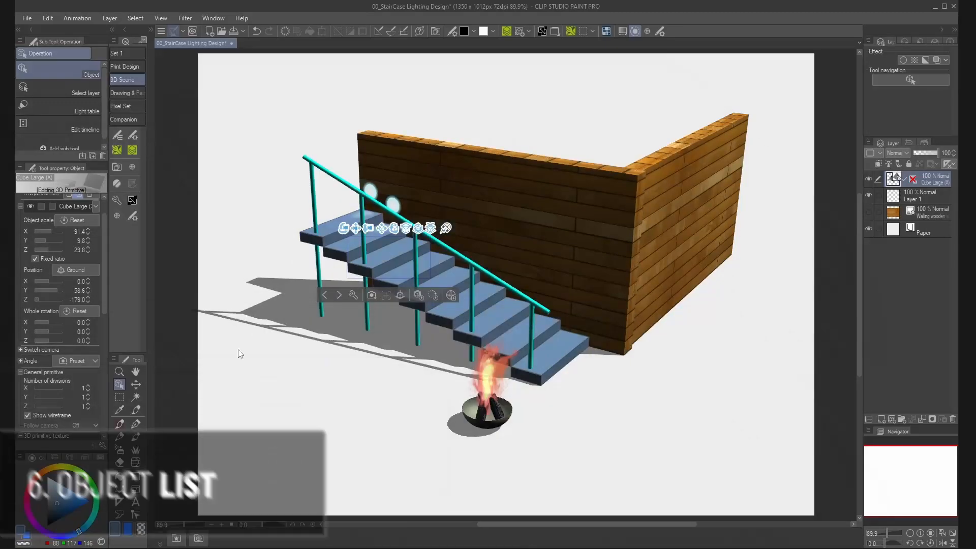
- Examine the staircase scene's object list in both the Sub Tool Detail settings and the Object tool properties
left_click(102, 449)
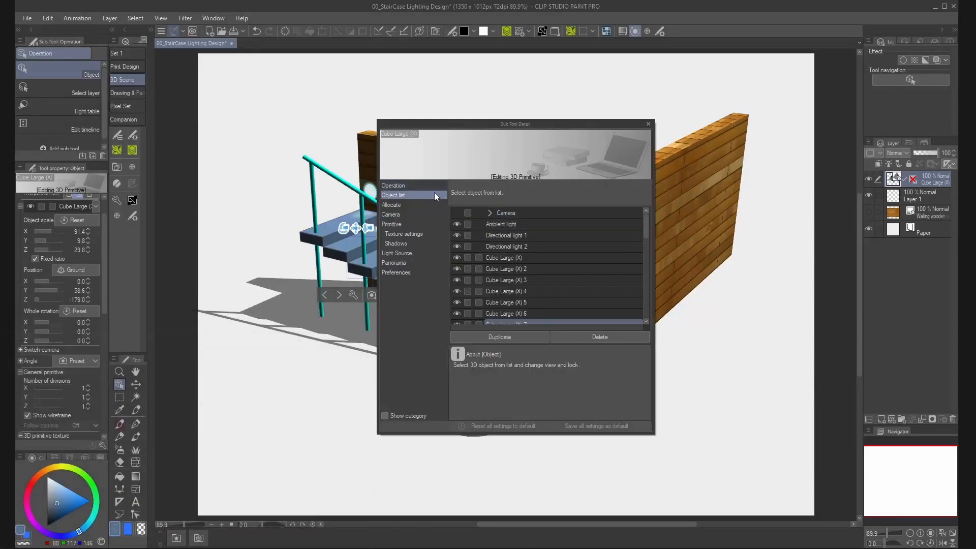
left_click_drag(646, 221, 638, 185)
left_click(644, 124)
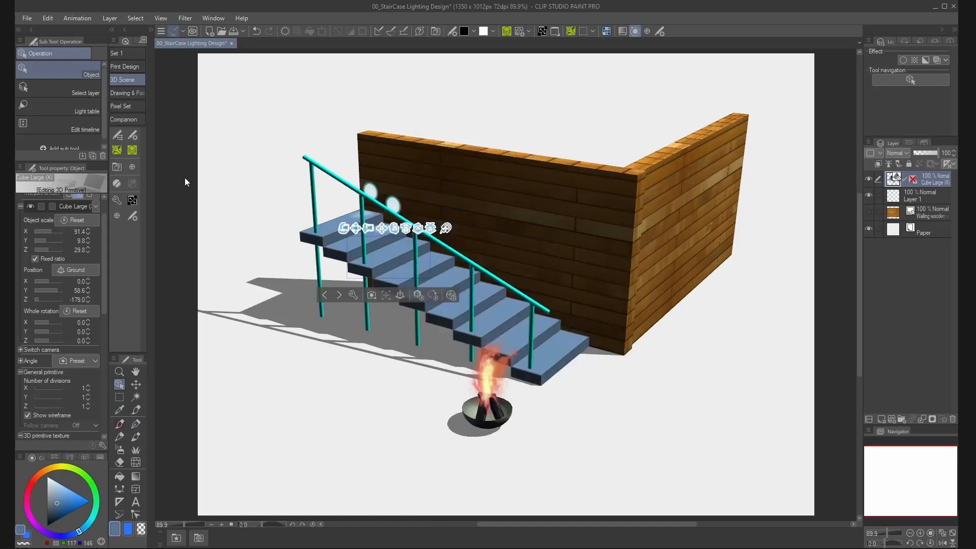
left_click_drag(102, 219, 105, 202)
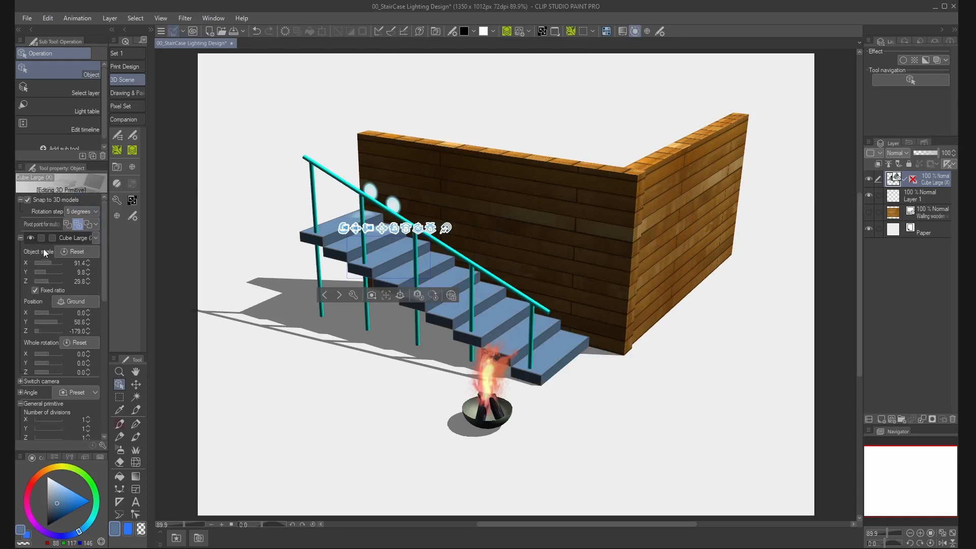
left_click(96, 239)
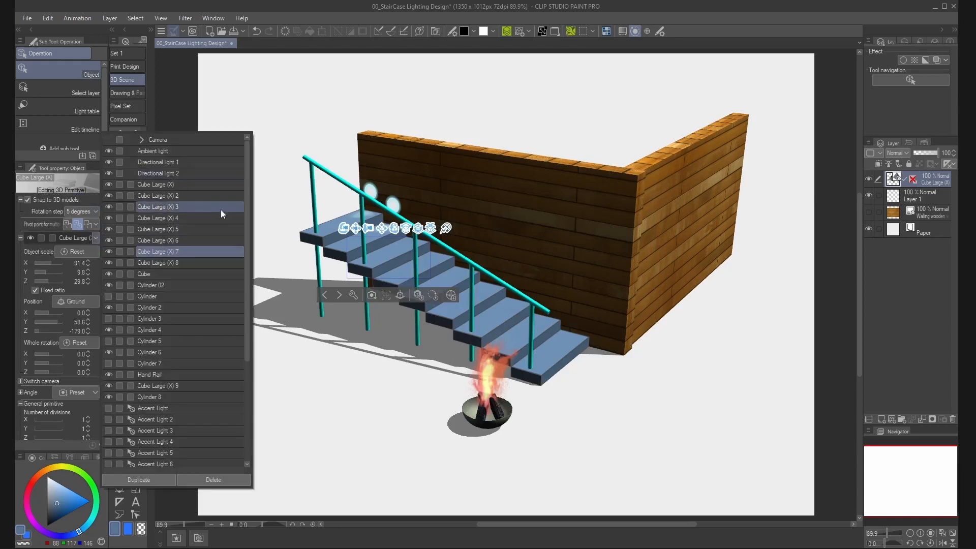
left_click_drag(246, 236, 243, 196)
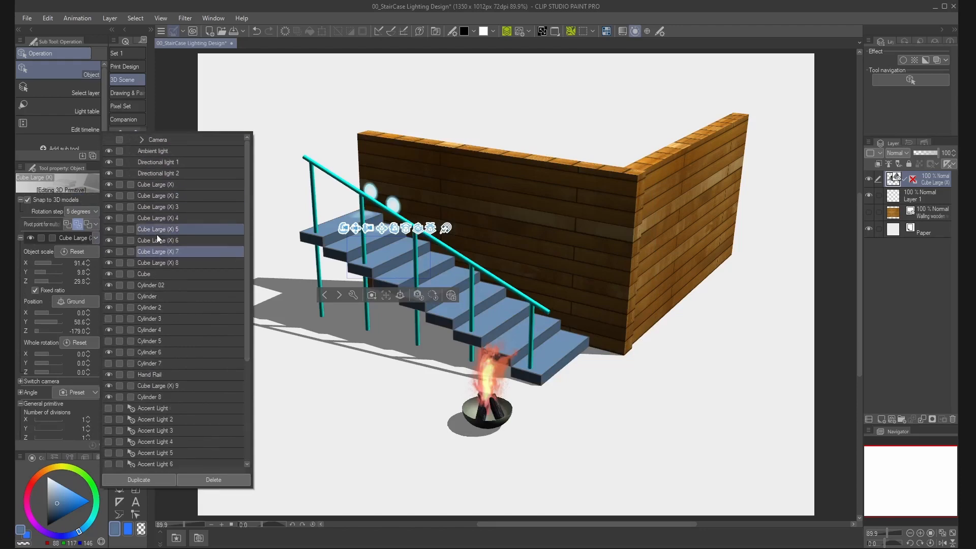
- Select the Cube wall from the object list, hide it, and show it again
left_click(160, 274)
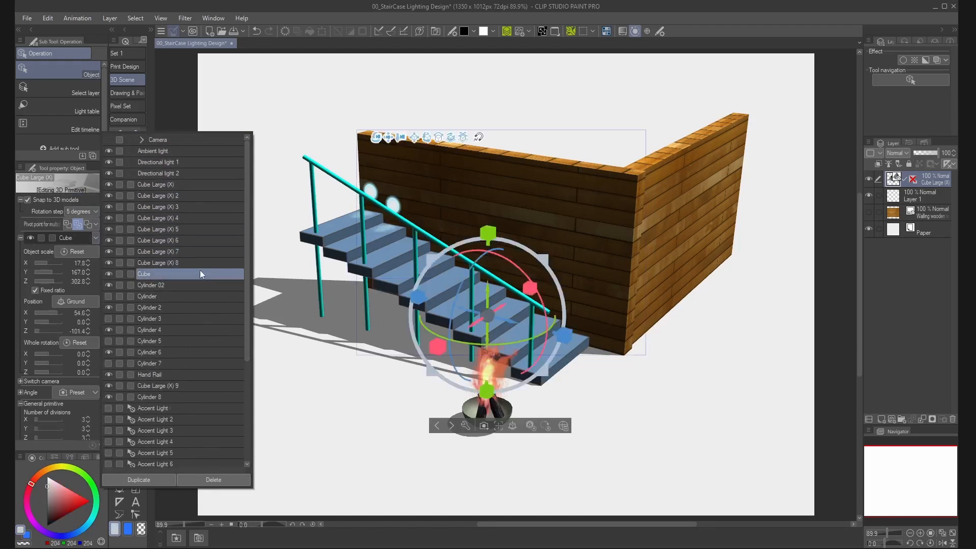
left_click(108, 273)
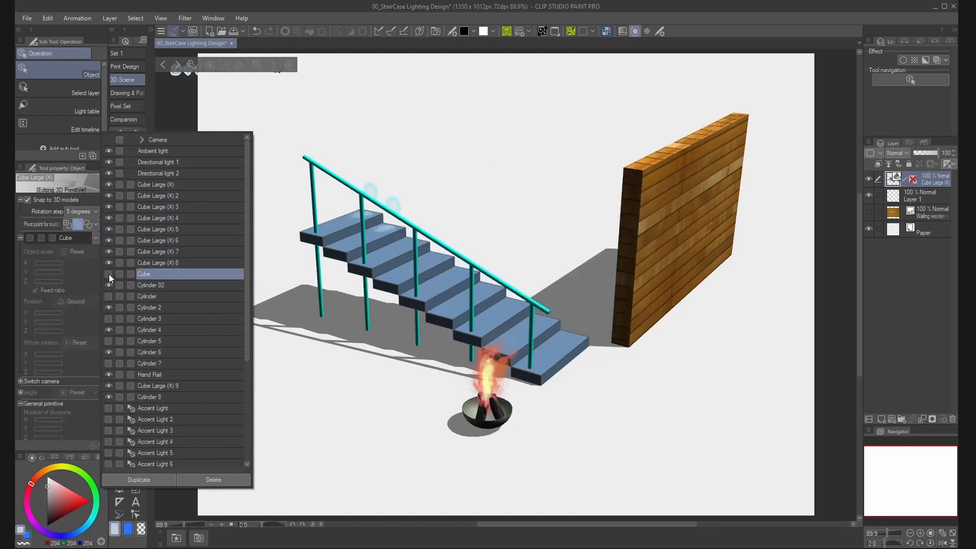
left_click(110, 275)
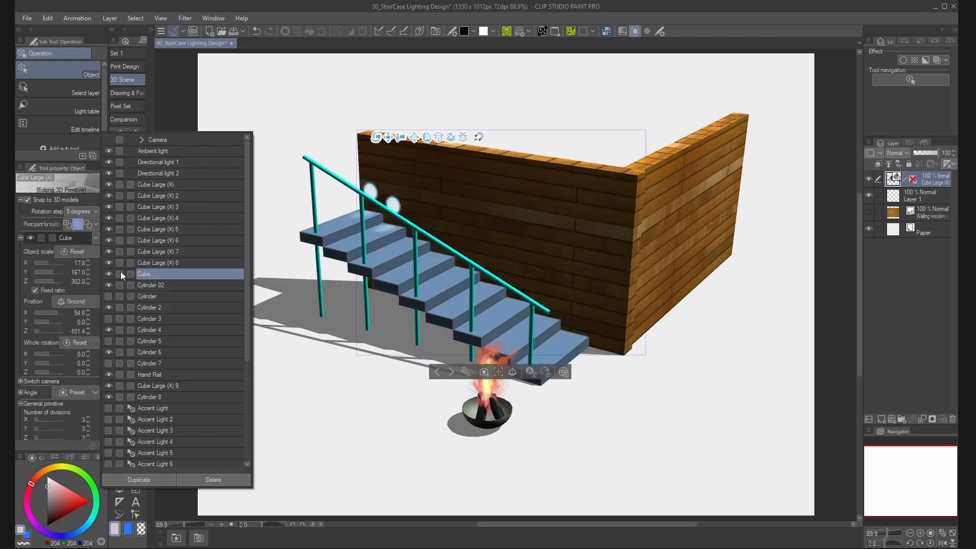
- Lock and unlock the Cube wall, and make it unselectable on the canvas
left_click(120, 274)
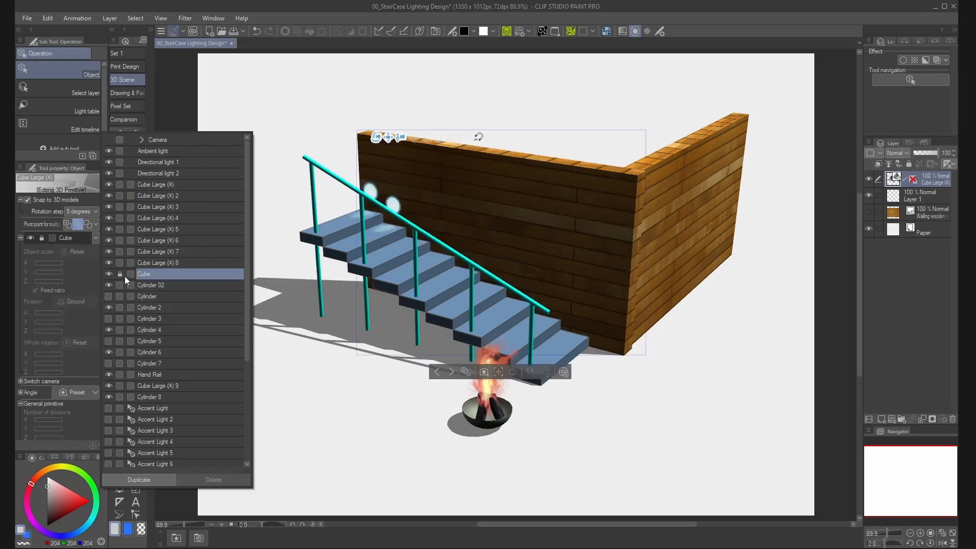
left_click(121, 274)
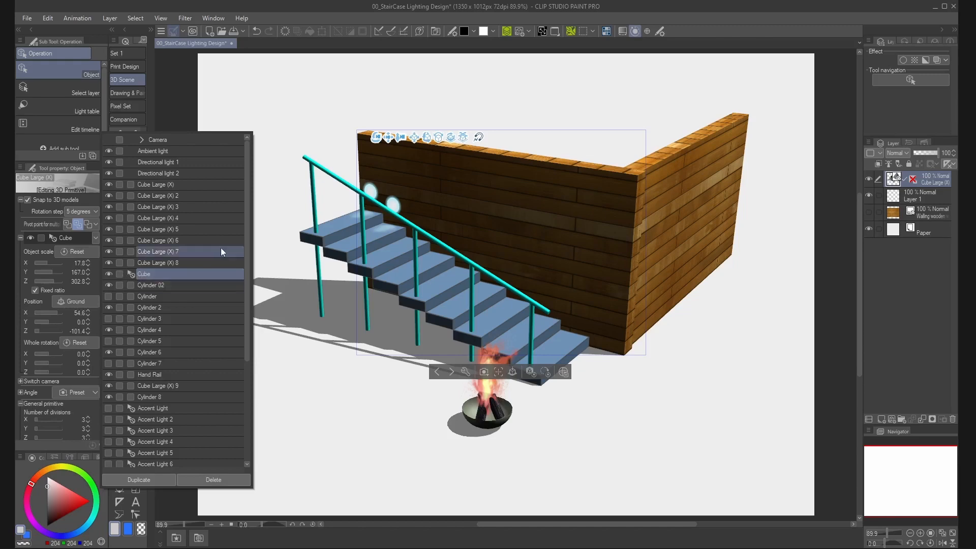
- Make the Cube wall selectable again and rename it Wall of Wood in the object list
left_click(677, 241)
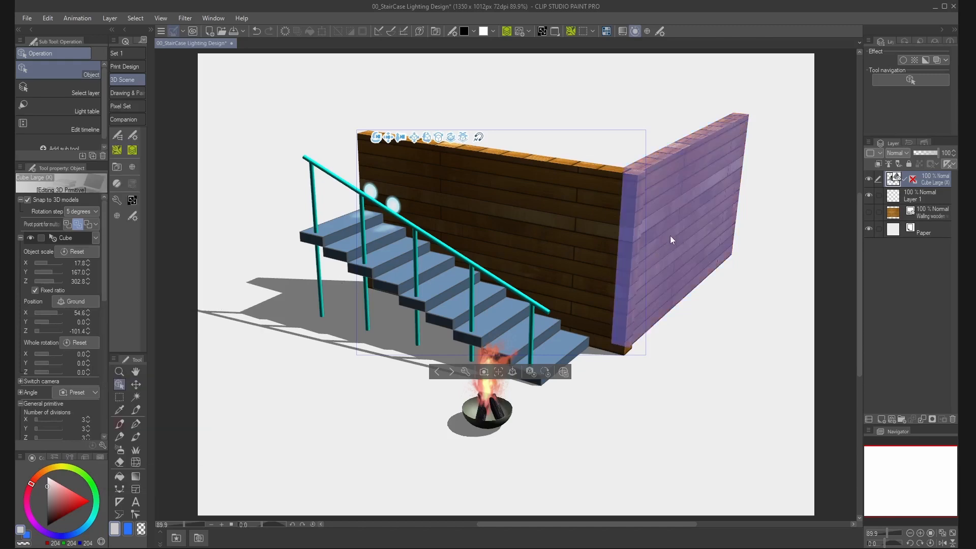
left_click(672, 240)
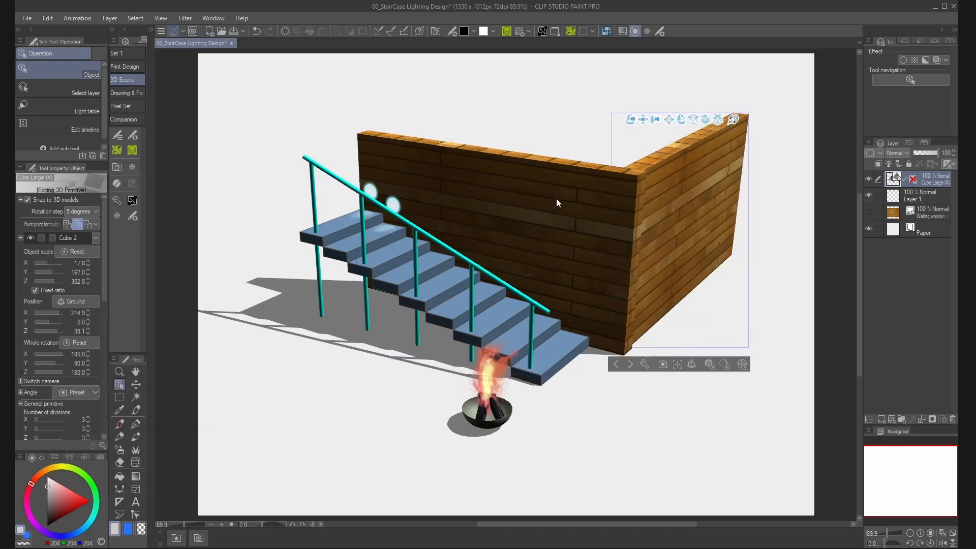
left_click(95, 237)
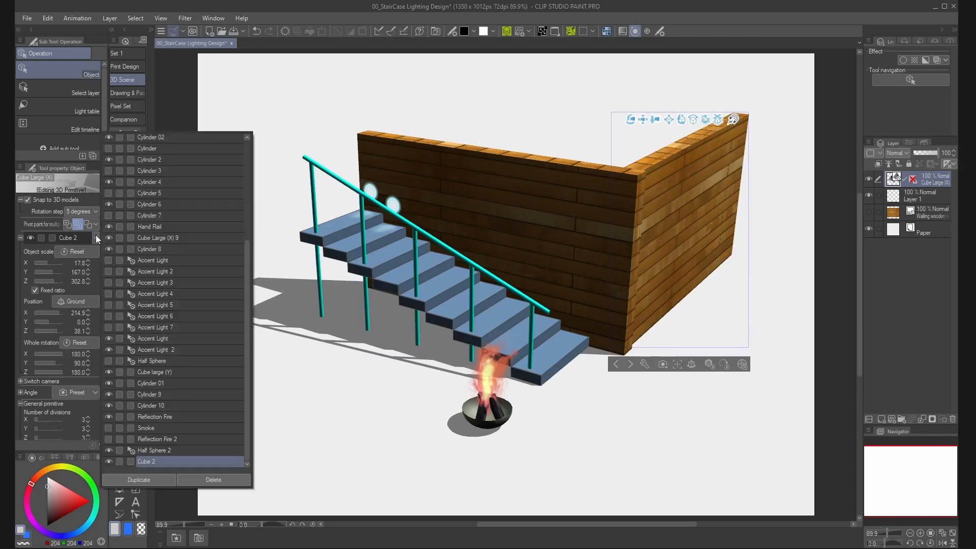
left_click_drag(245, 256, 250, 165)
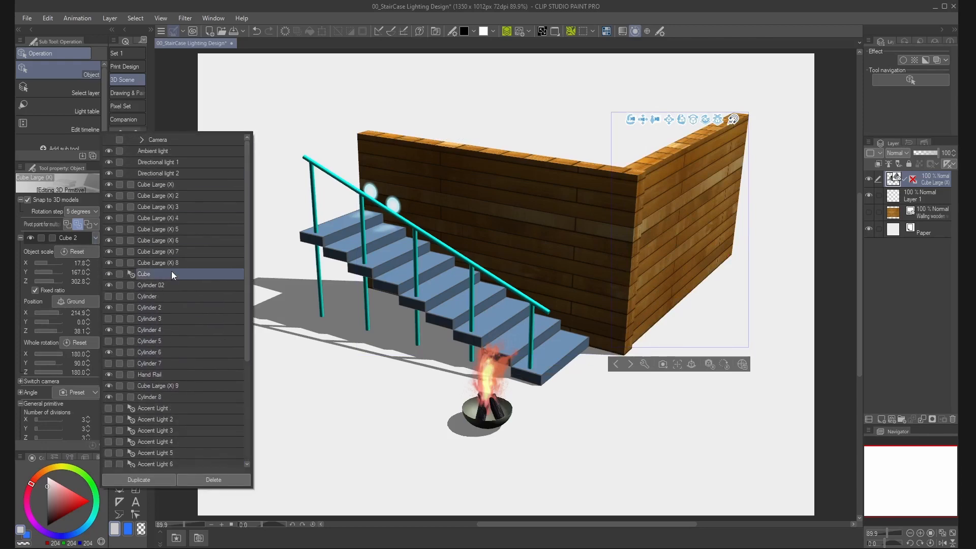
left_click(144, 273)
double_click(144, 273)
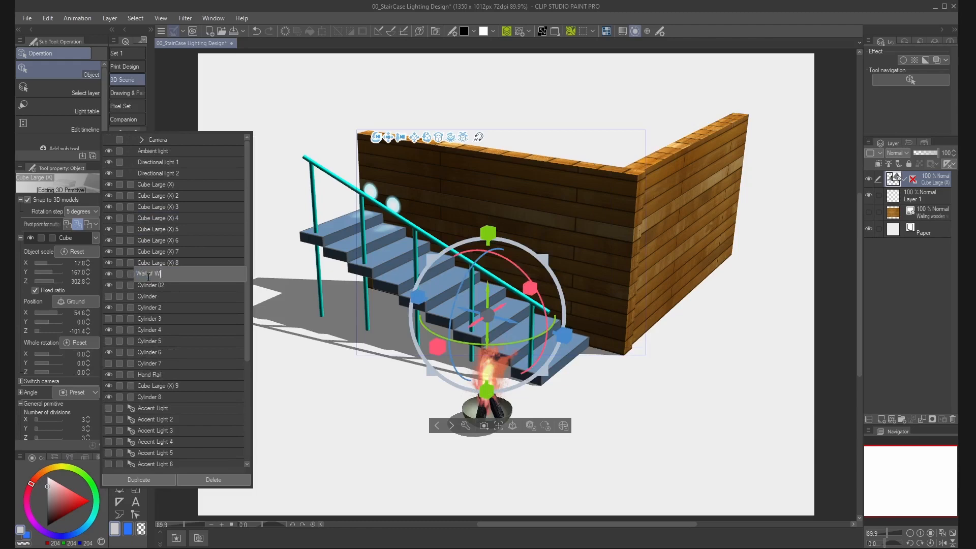
key("Return")
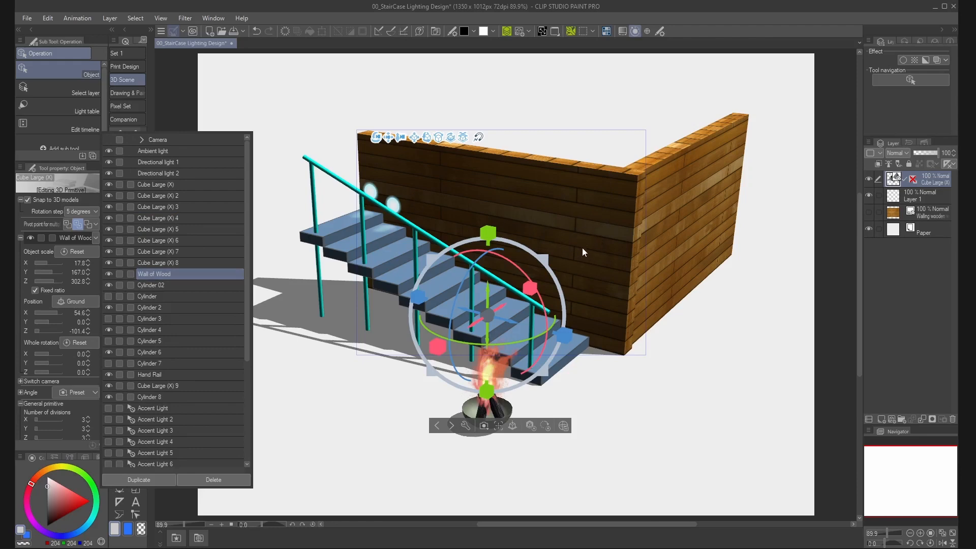
- Select three neighbouring stair steps just below the topmost one together on the canvas
left_click(328, 224)
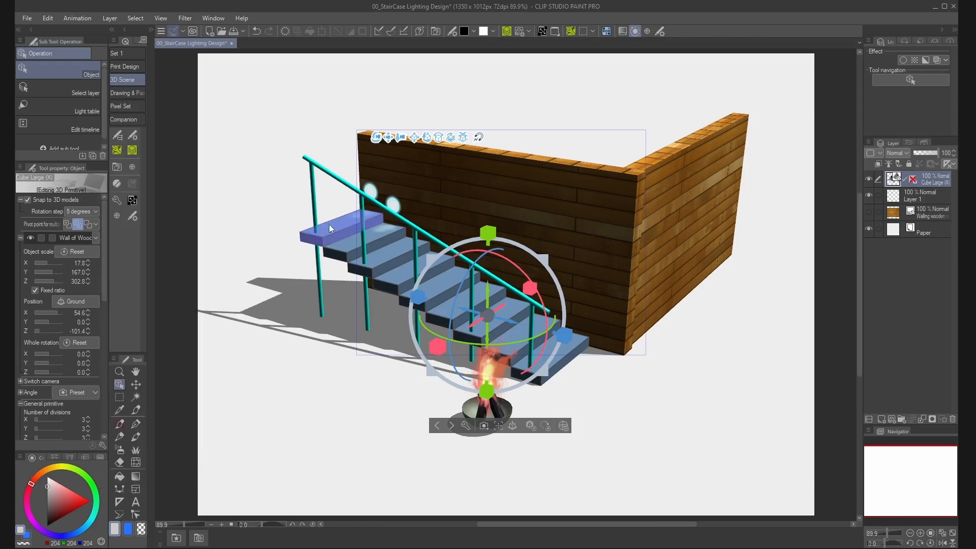
left_click(403, 282)
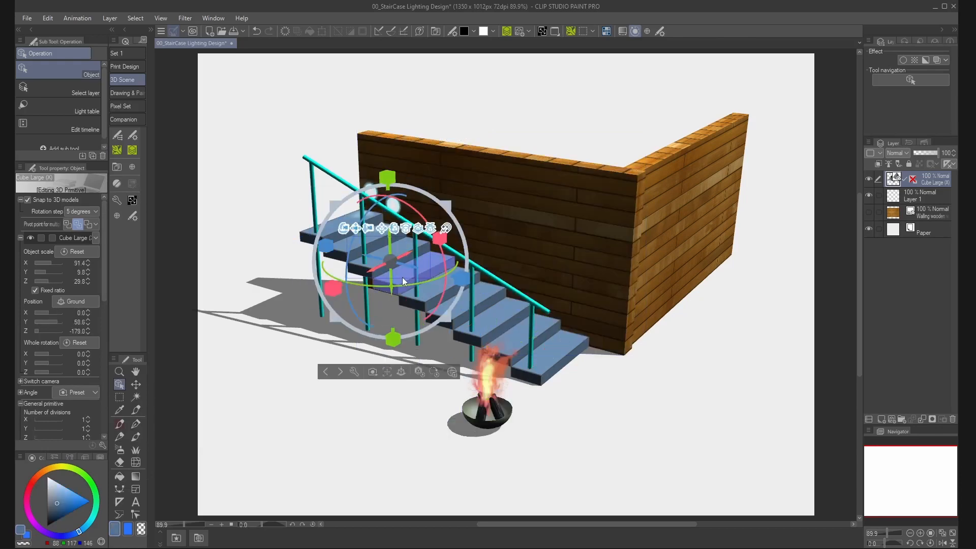
left_click_drag(403, 276, 344, 260)
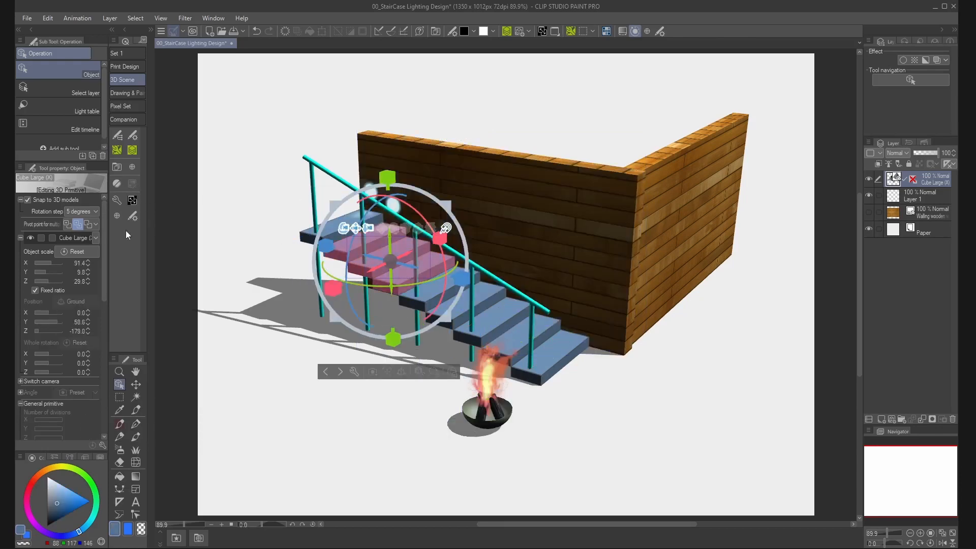
- Select all nine stair steps in the object list, from Cube Large (X) through Cube Large (X) 9
left_click(96, 237)
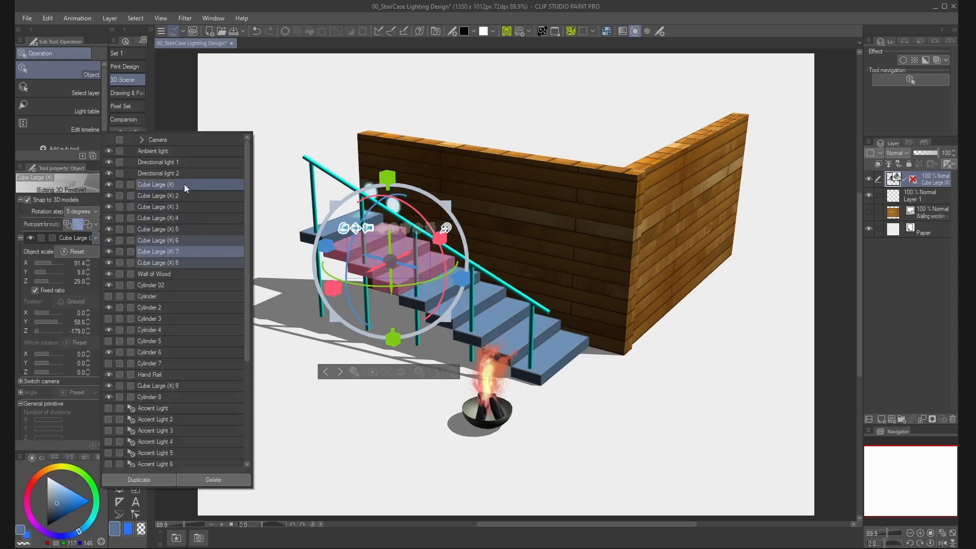
left_click(186, 182)
left_click(194, 263, "shift")
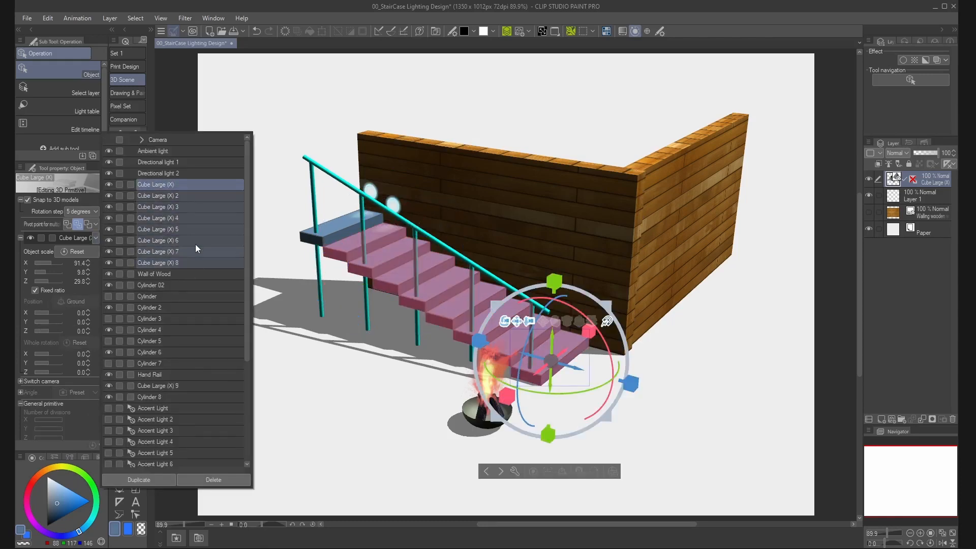
left_click(189, 385, "ctrl")
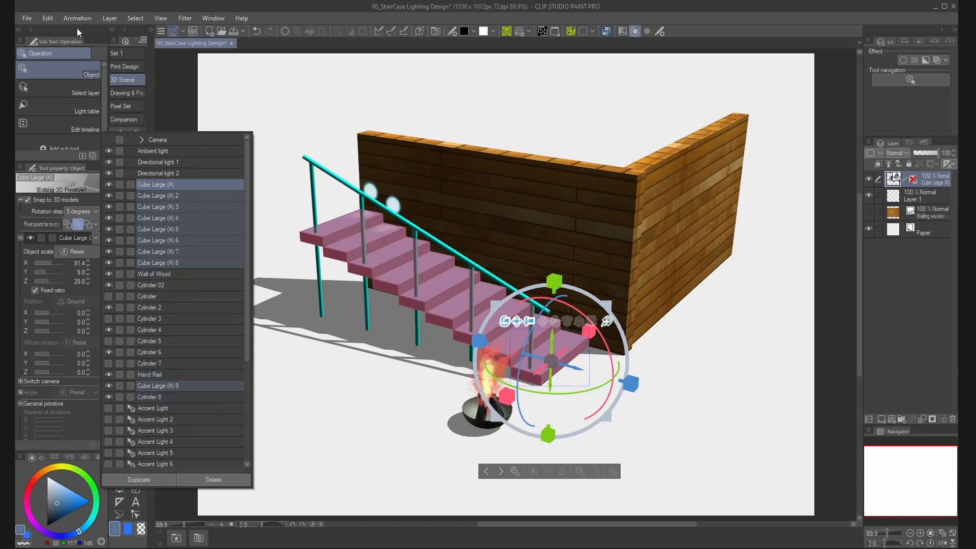
- Cut the selected stair steps and paste them back to group them at the end of the object list
left_click(47, 19)
left_click(48, 19)
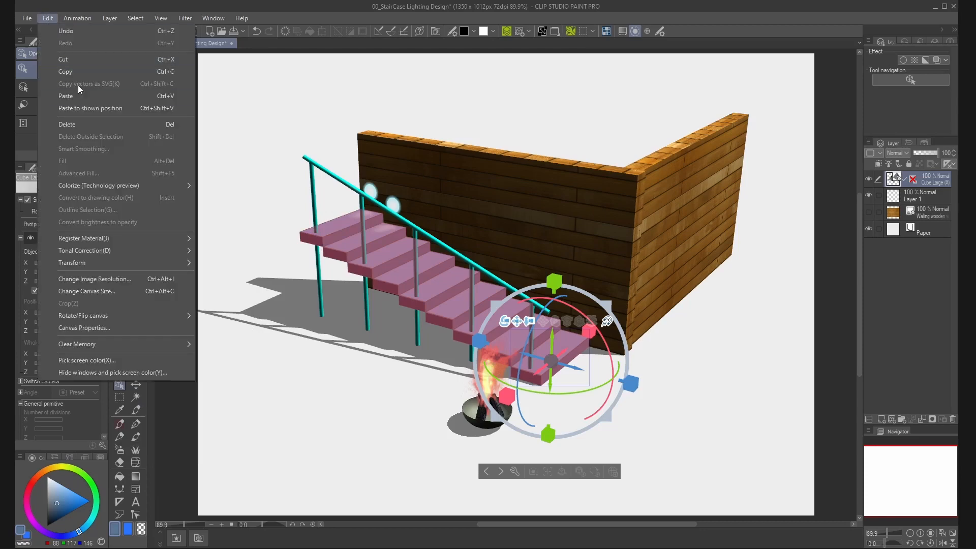
left_click(86, 59)
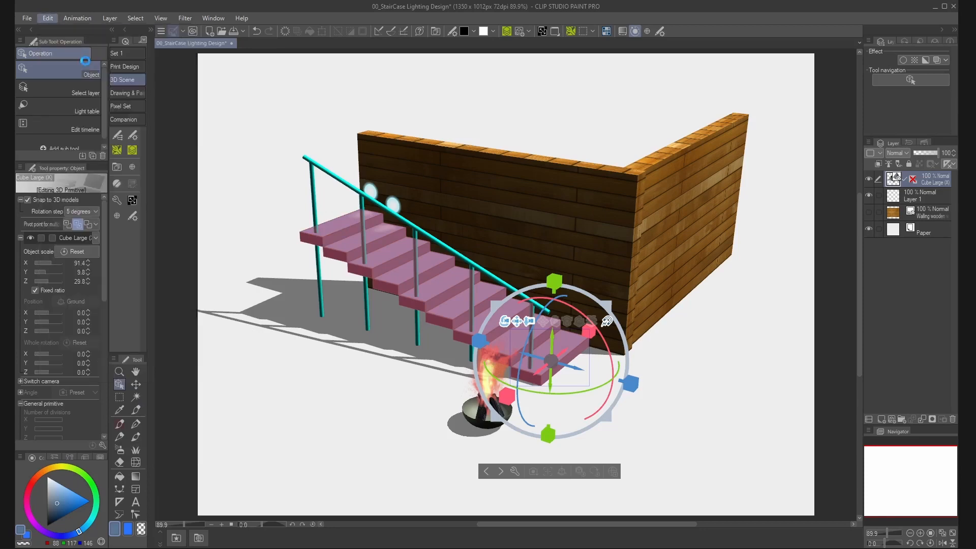
left_click(46, 19)
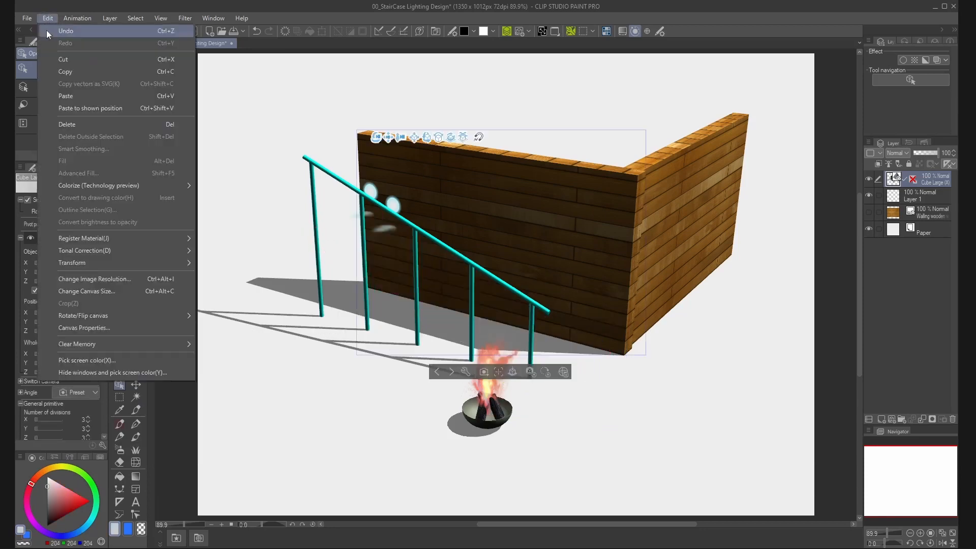
left_click(94, 93)
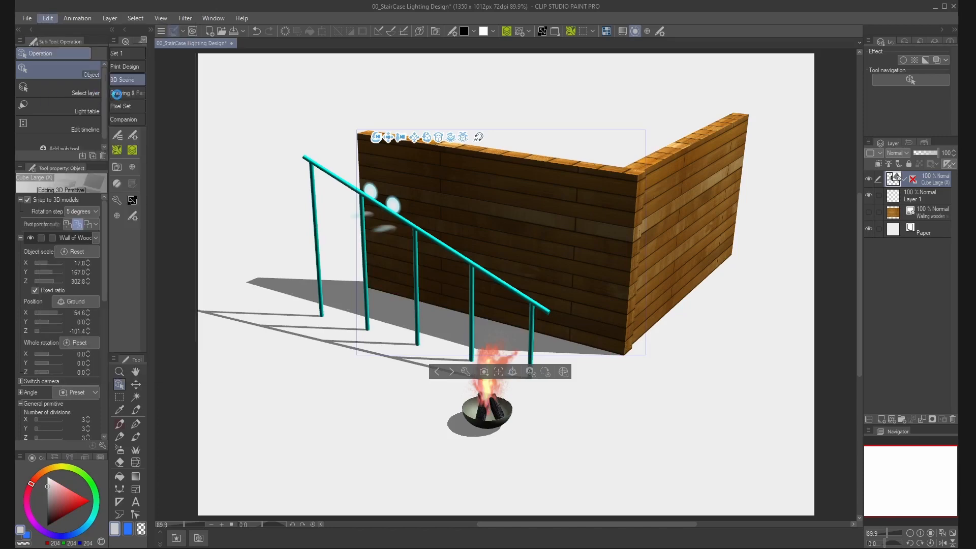
left_click(96, 238)
left_click_drag(247, 316, 244, 436)
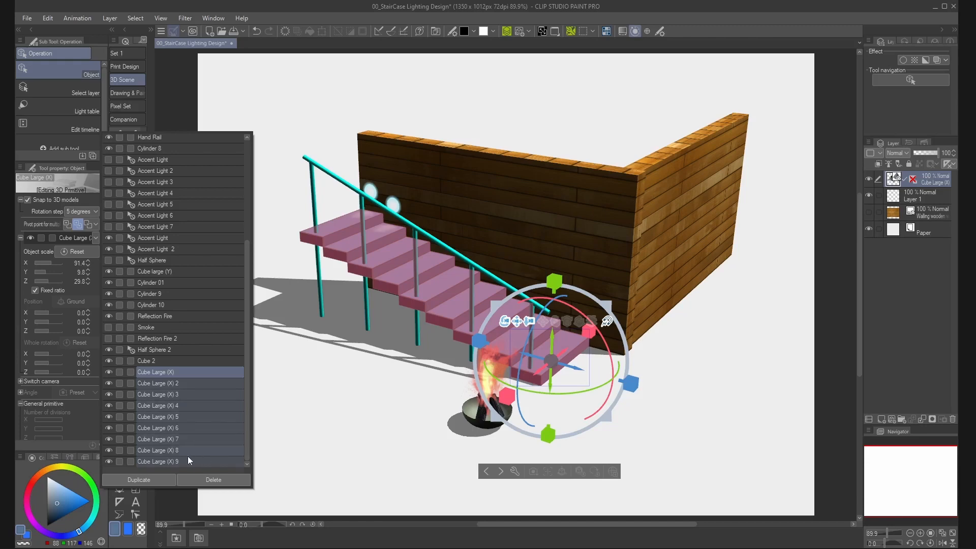
- Duplicate the selected stair steps and move the copies in front of the staircase to X position -114.1
left_click(162, 479)
left_click(245, 398)
left_click(533, 366)
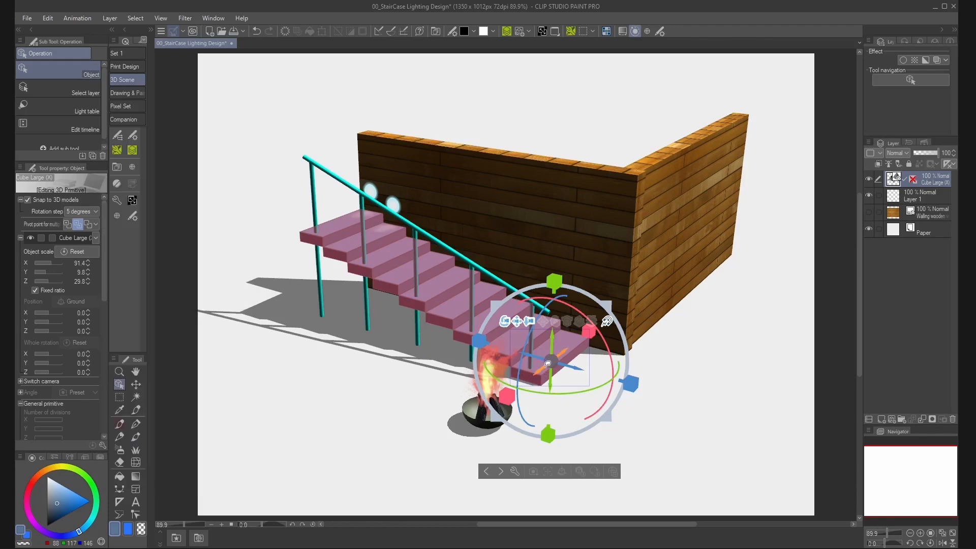
left_click_drag(544, 365, 480, 418)
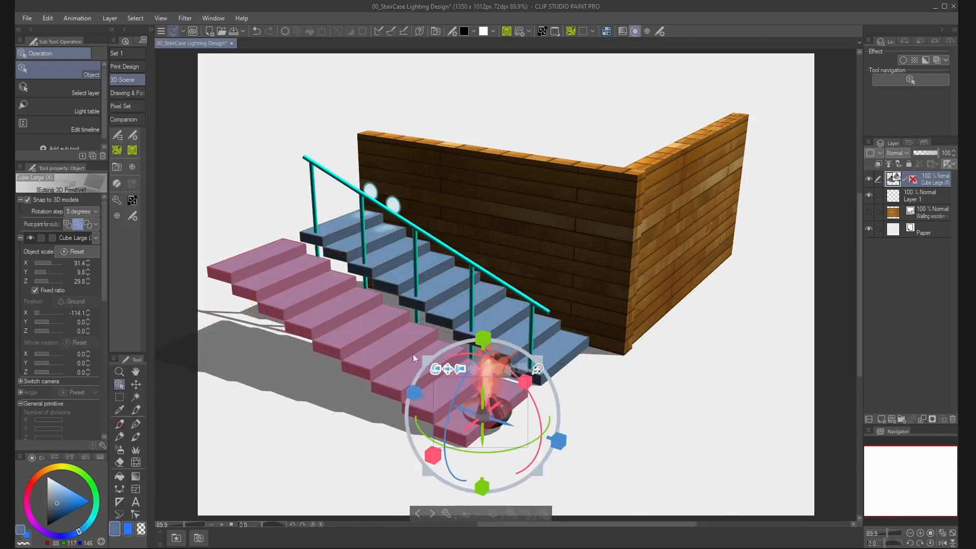
- Delete the duplicated stair steps using the object list
left_click(96, 237)
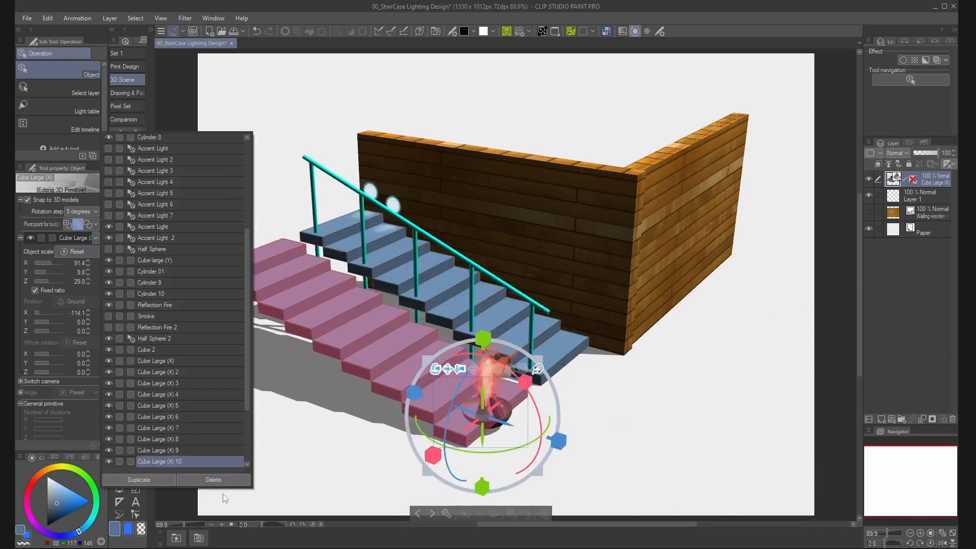
left_click(223, 479)
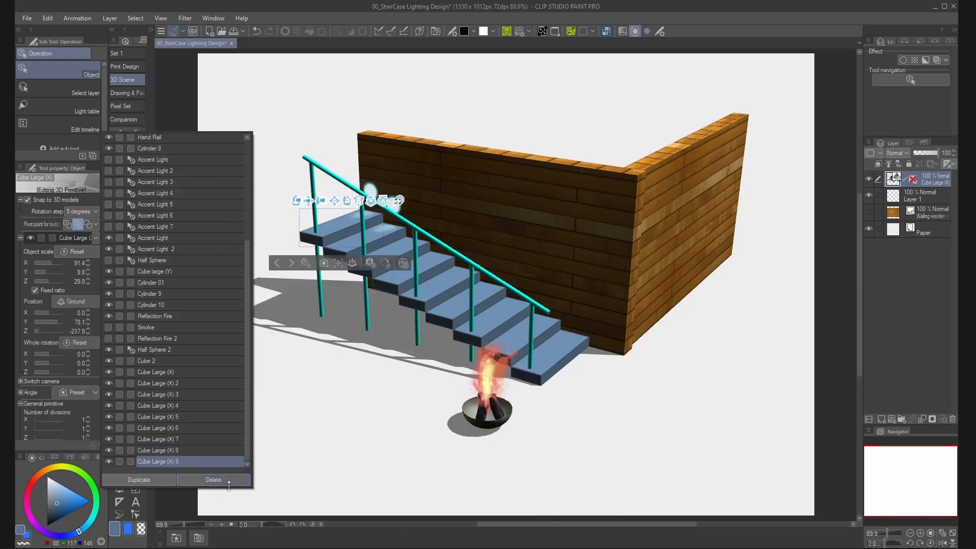
left_click(306, 466)
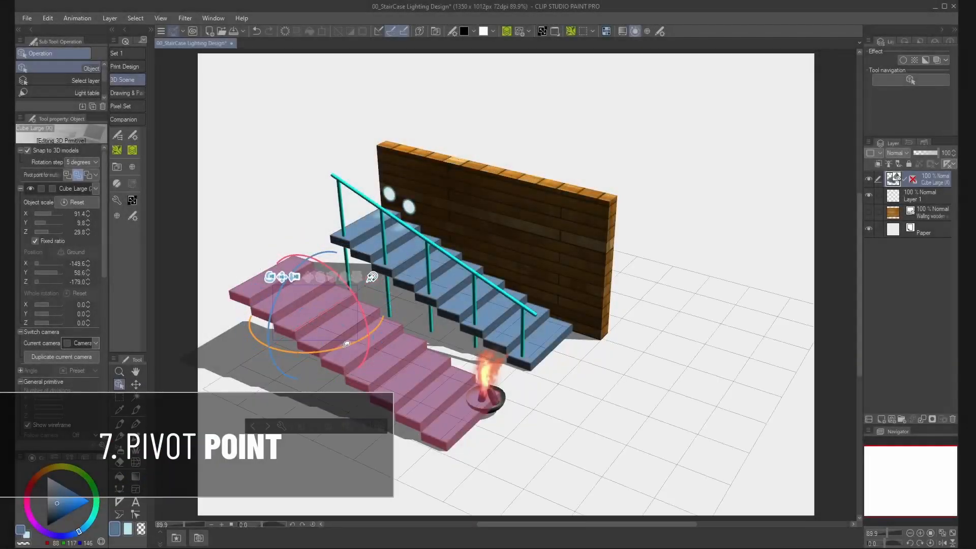
- Try rotating the duplicated stair steps about their local pivot points
left_click_drag(346, 345, 381, 327)
key("ctrl+z")
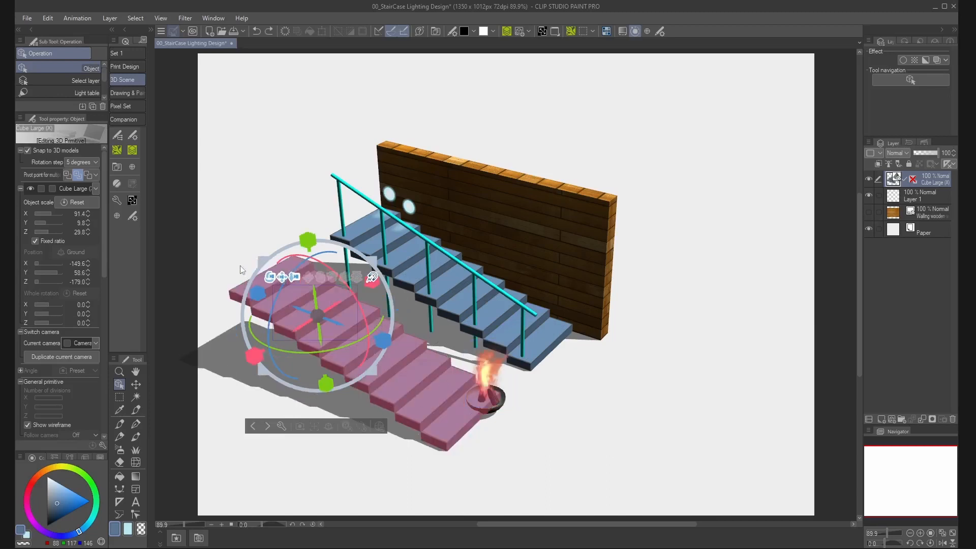
- Rotate the duplicated stair steps 90 degrees about the vertical axis, using First selected object as pivot and a 90-degree rotation step
left_click(97, 175)
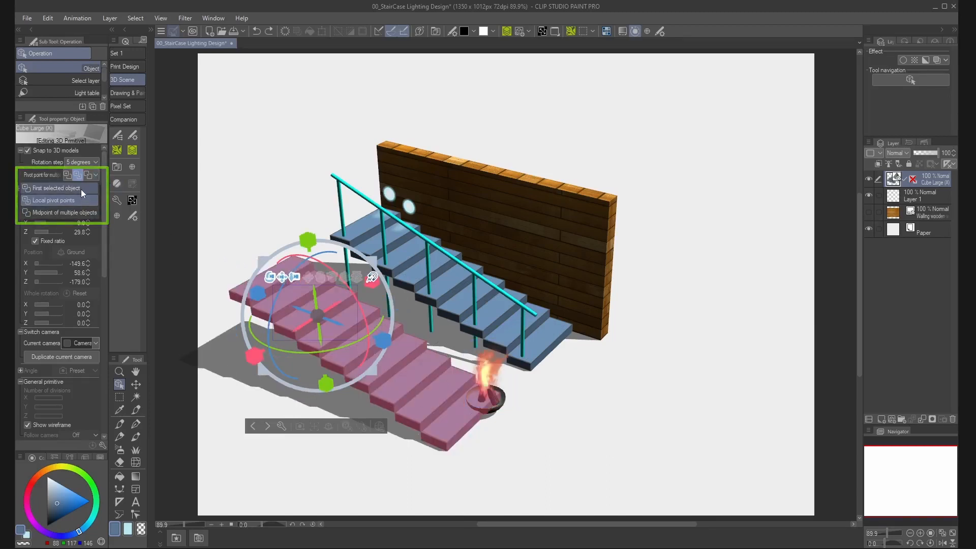
left_click(81, 189)
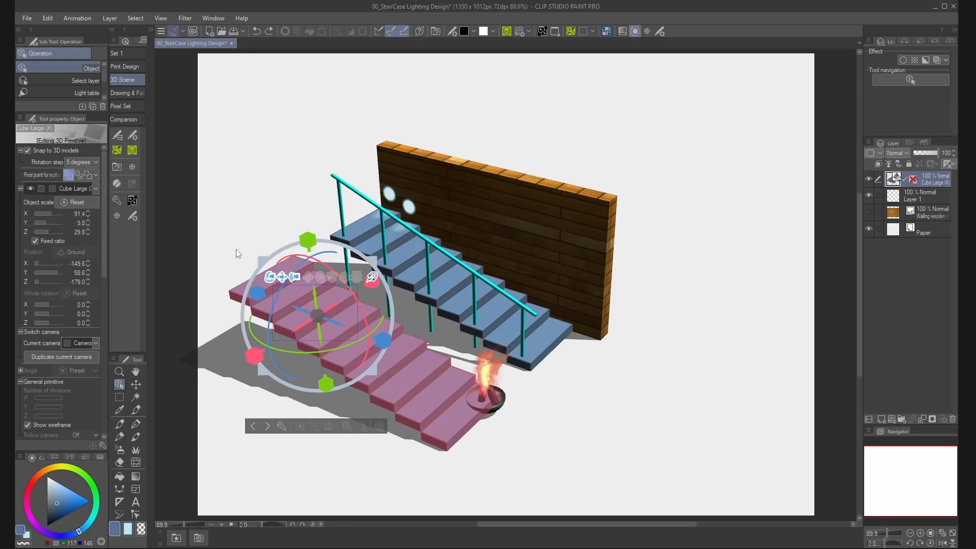
left_click(95, 162)
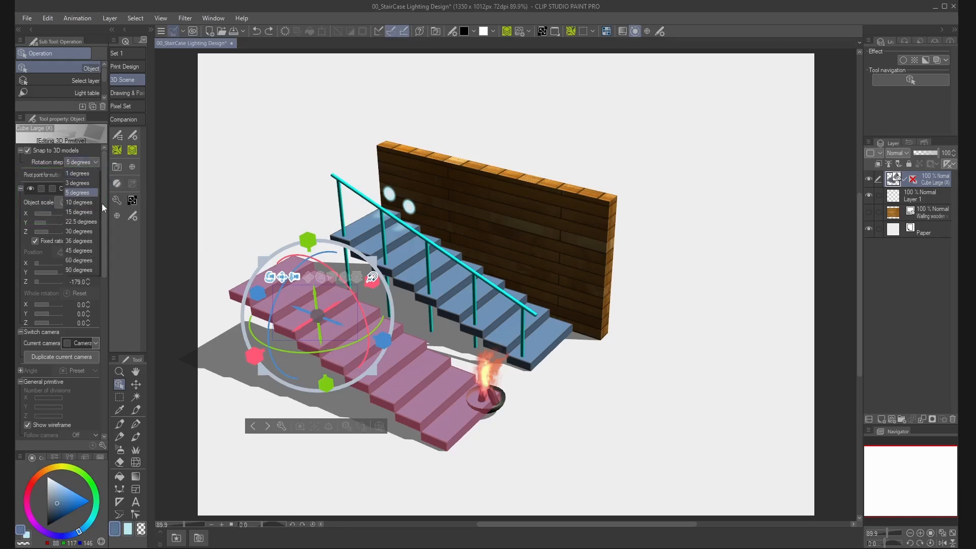
left_click(78, 270)
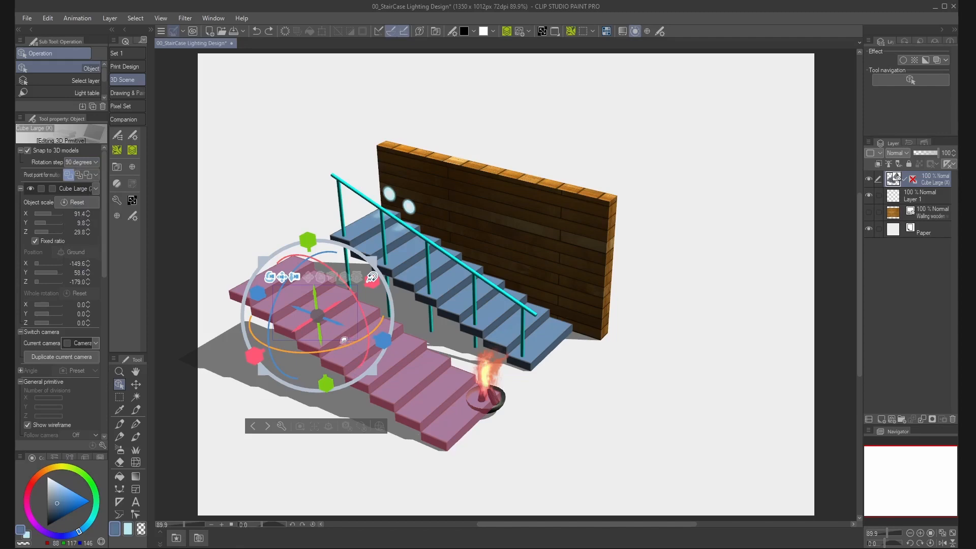
left_click_drag(343, 339, 284, 350)
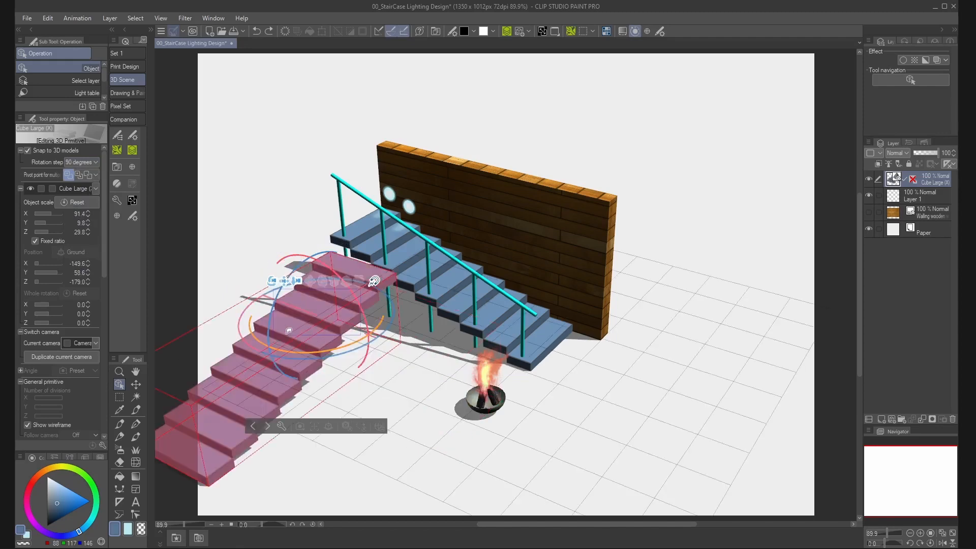
- Set the rotation step to 5 degrees and narrow the duplicated stair steps to an X scale of 65.5
left_click(96, 162)
left_click(92, 192)
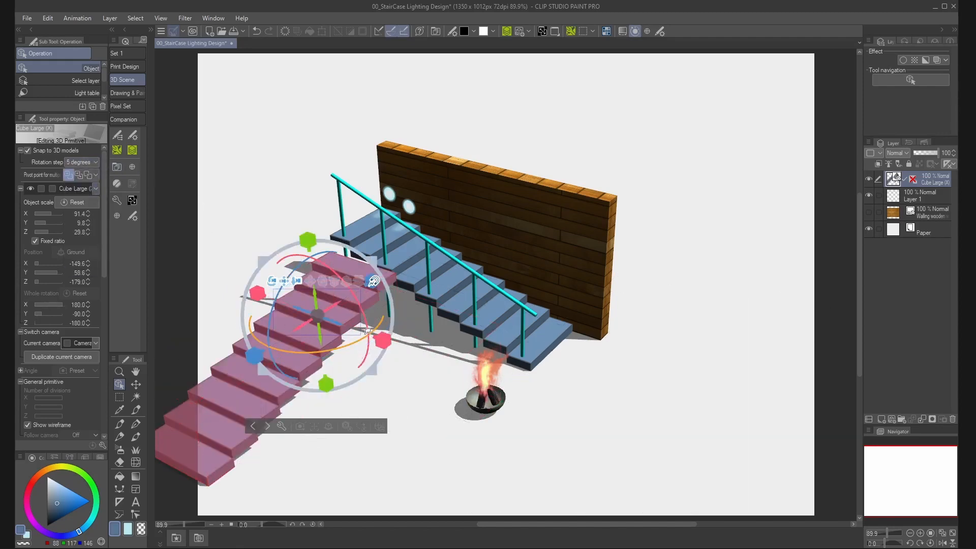
left_click_drag(382, 339, 327, 317)
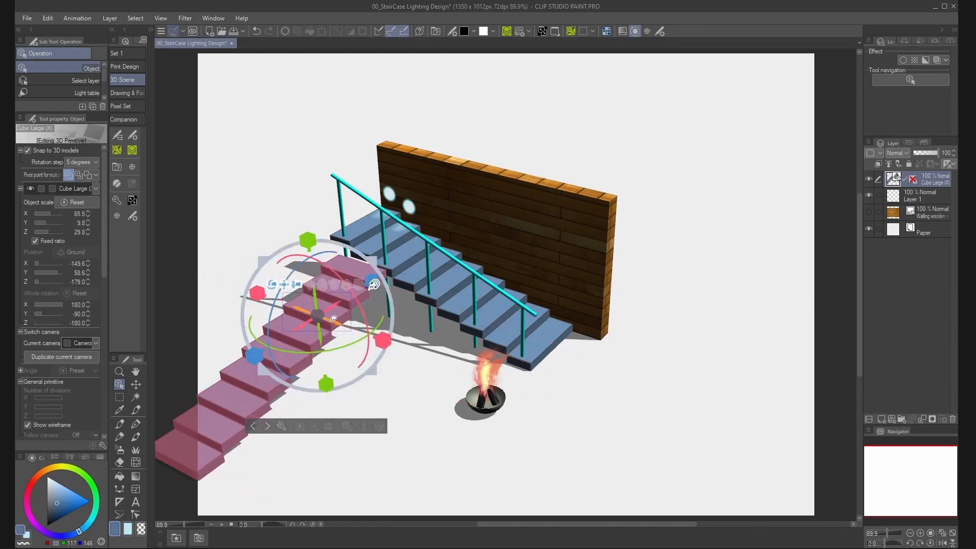
- Move the duplicated flight beside the top of the staircase, to about X -119.7 and Z -285.5
left_click_drag(333, 319, 326, 246)
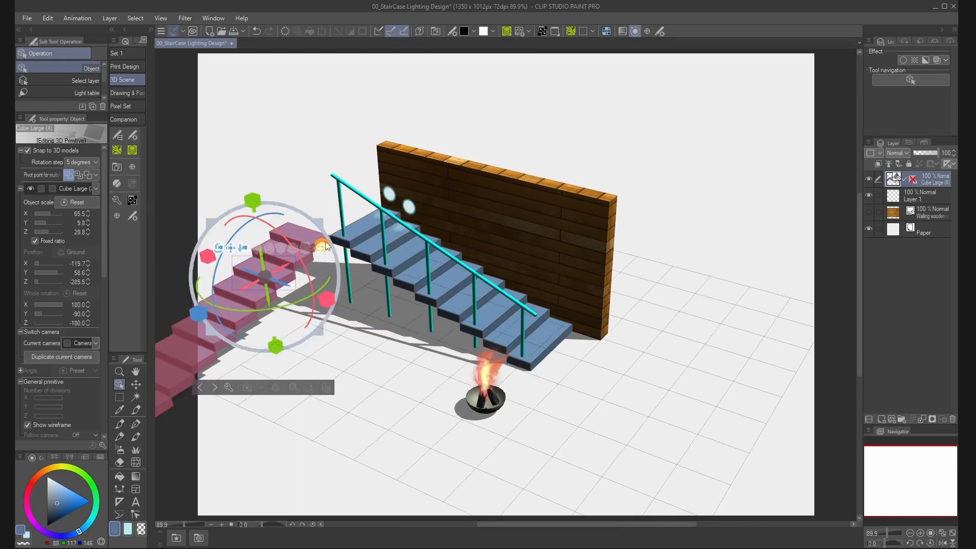
left_click(352, 232)
left_click(322, 249)
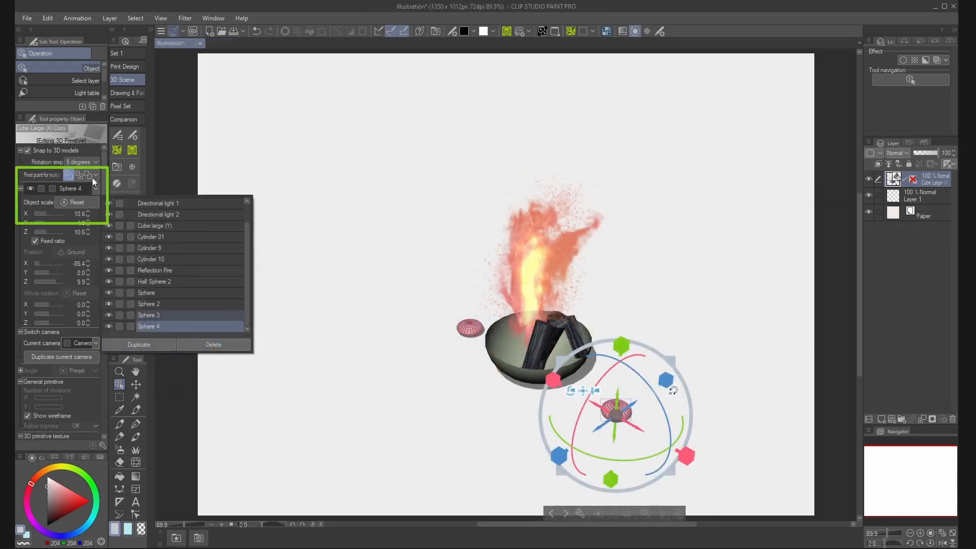
- Set the pivot to Midpoint of multiple objects and rotate Sphere 3 and Sphere 4 about 90 degrees around the fire bowl
left_click(95, 175)
left_click(82, 218)
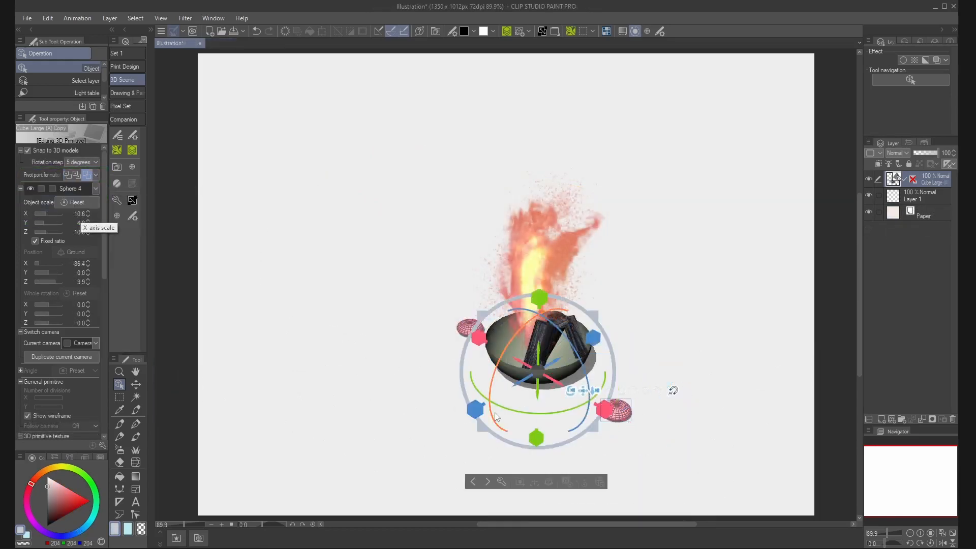
left_click_drag(542, 410, 242, 385)
- Duplicate the two selected spheres and rotate the copies about 45 degrees around the fire bowl
left_click(95, 188)
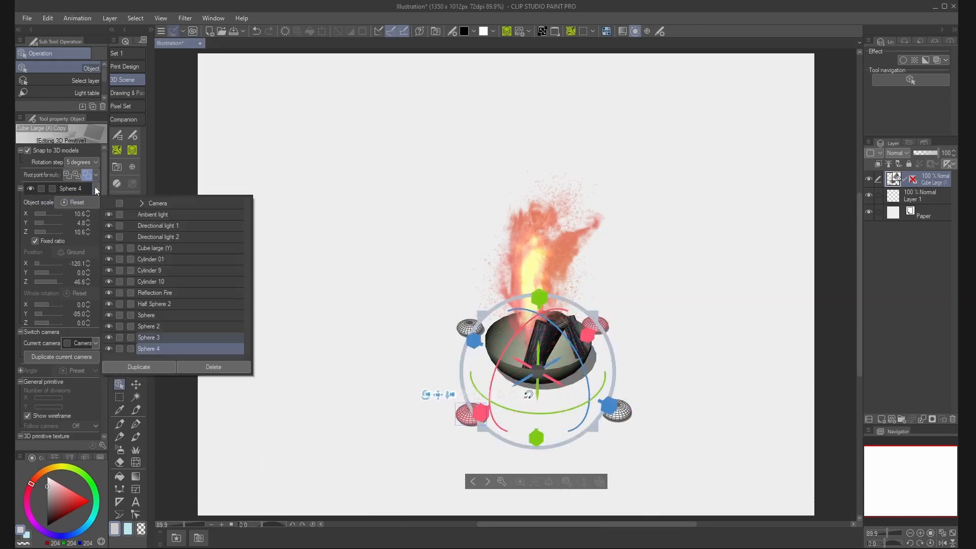
left_click(152, 369)
left_click_drag(536, 418, 477, 405)
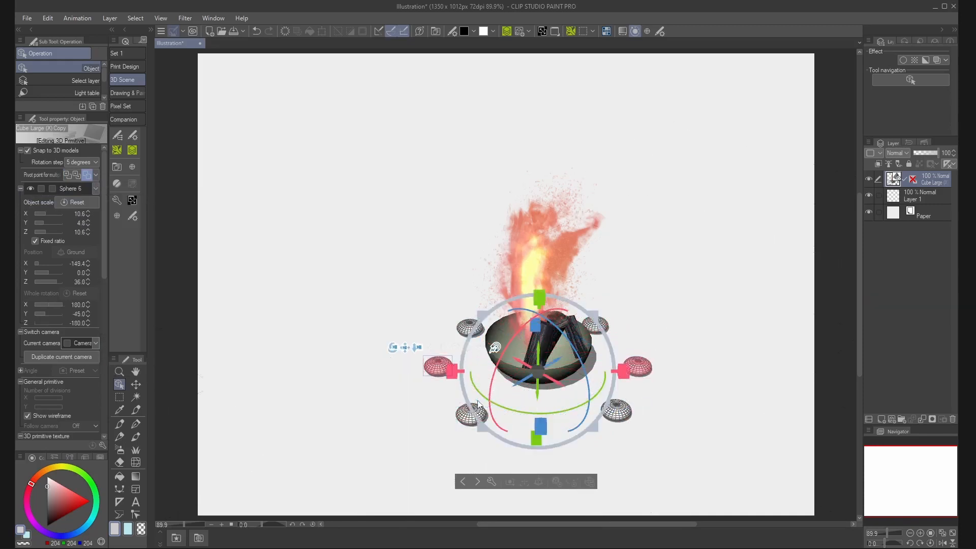
- Duplicate the selected sphere pair once more and rotate the copies around the fire bowl into the remaining gap of the ring
left_click(96, 189)
left_click(152, 386)
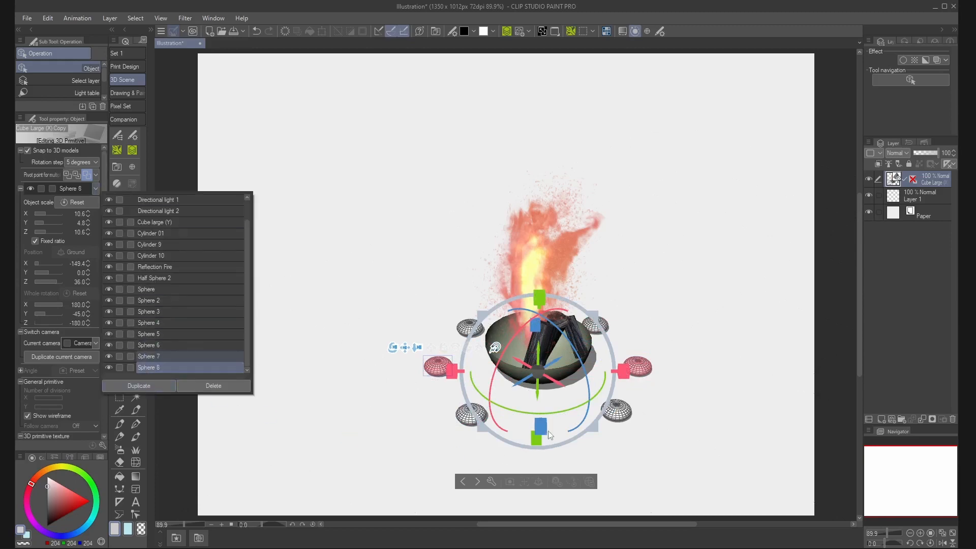
left_click_drag(509, 403, 381, 389)
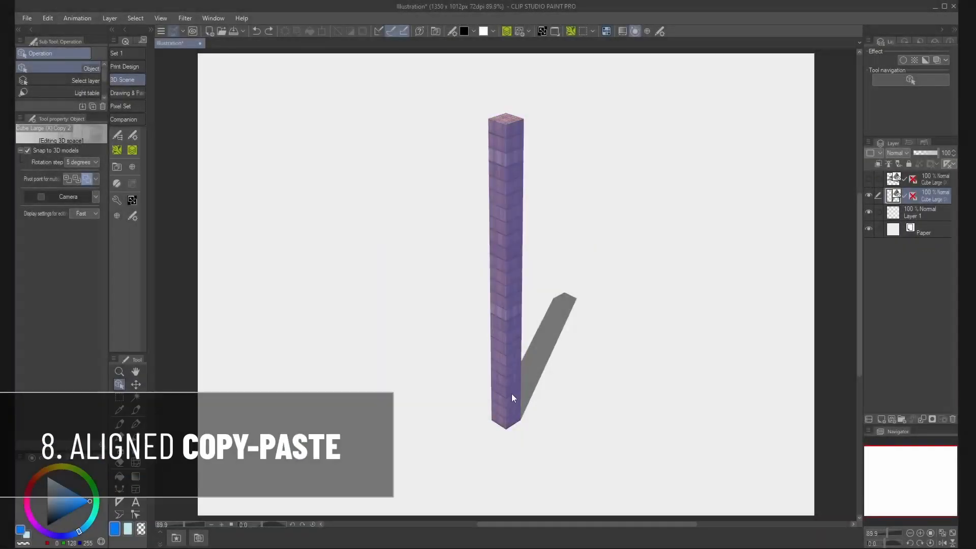
- Copy the wooden column, paste it in place, and move the copy backward along the Z axis
left_click(511, 393)
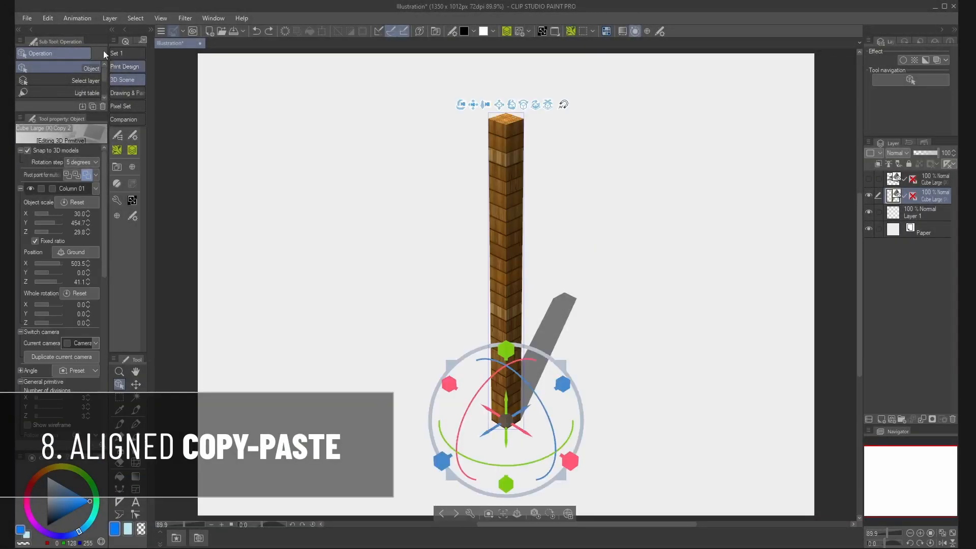
left_click(43, 17)
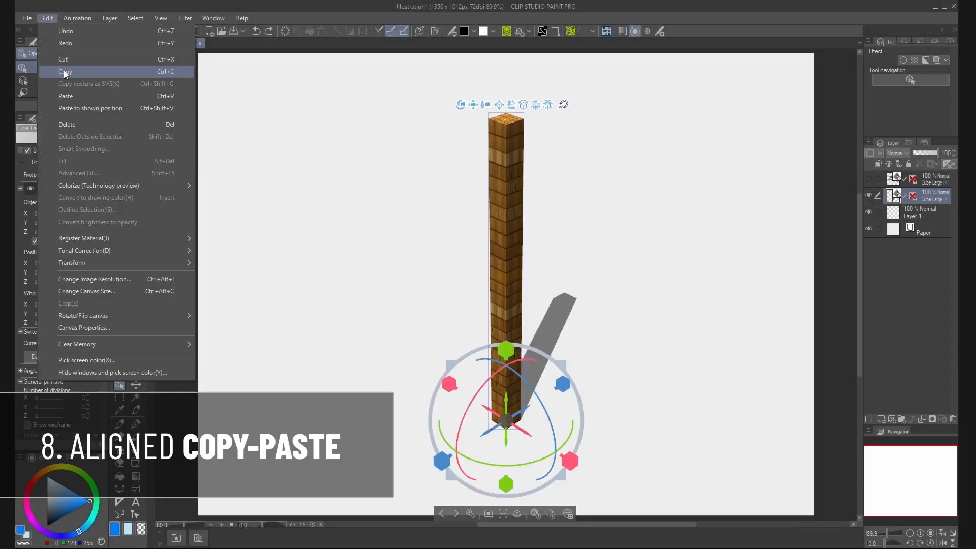
left_click(63, 71)
left_click(50, 18)
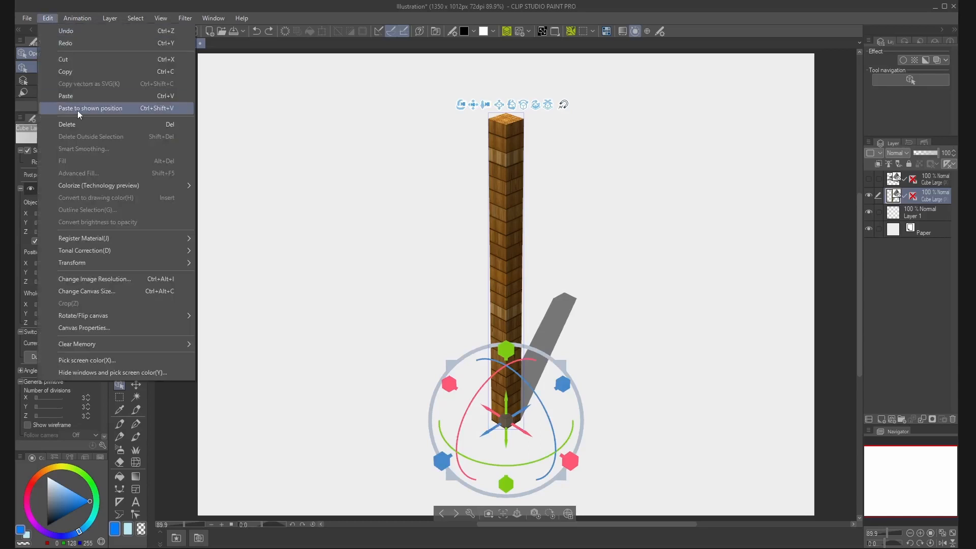
left_click(82, 99)
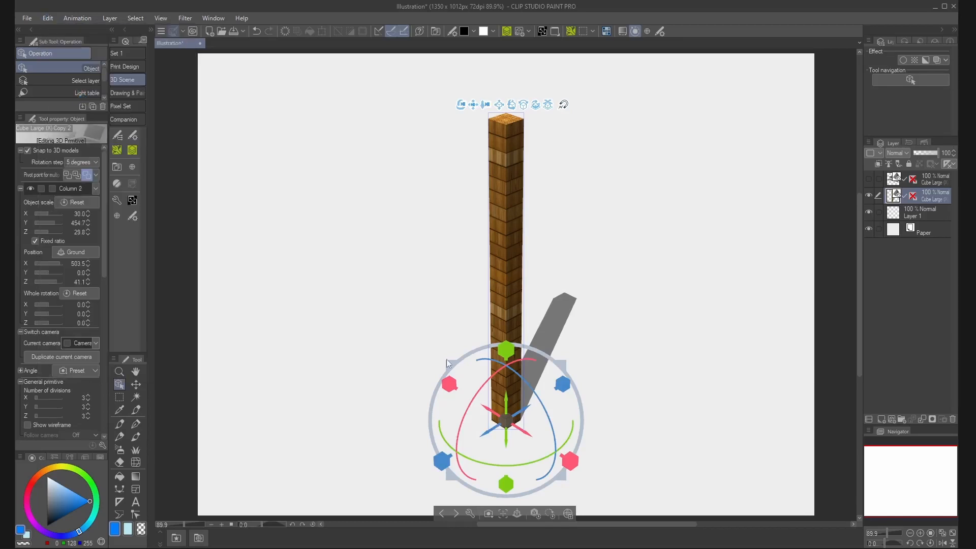
left_click_drag(521, 407, 551, 361)
- Paste three more columns to extend the evenly spaced row backward to five columns
left_click(47, 18)
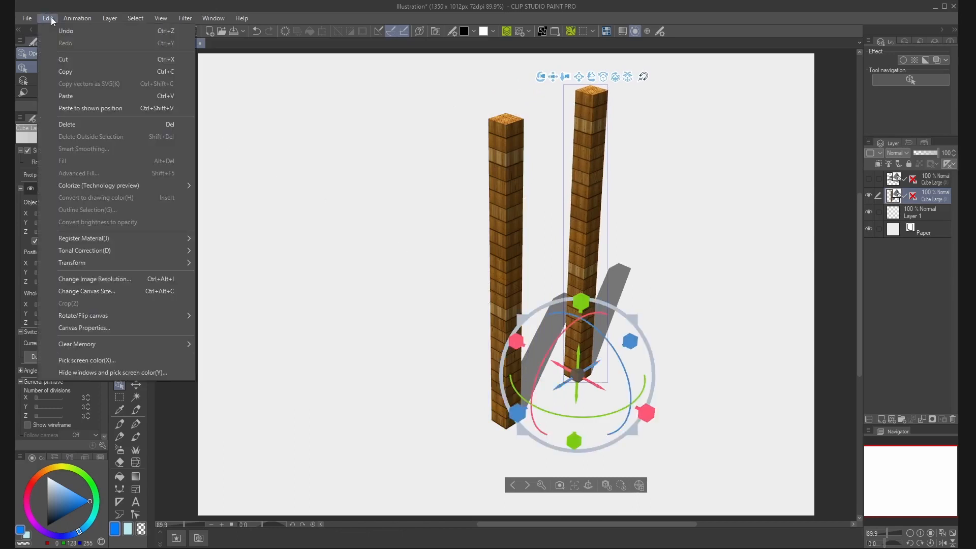
left_click(77, 97)
key("ctrl+v")
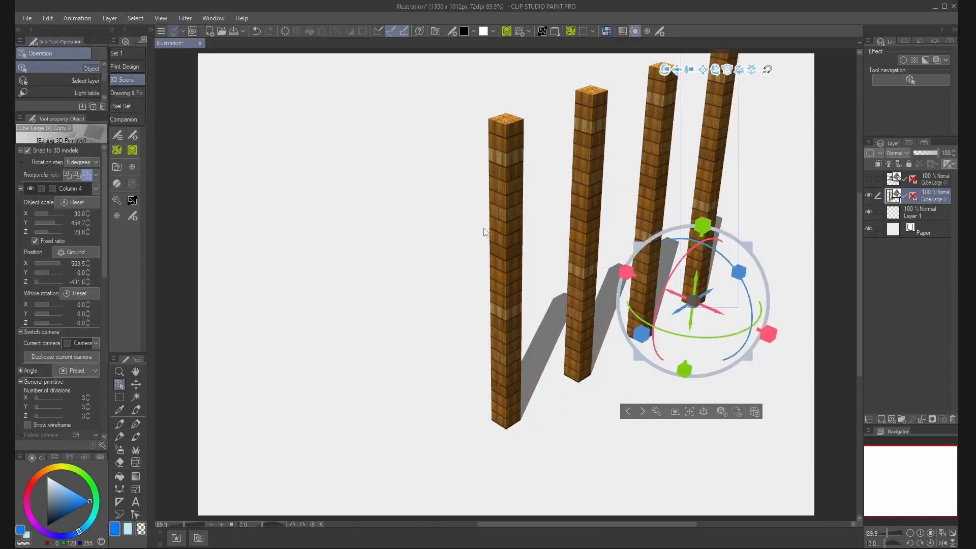
key("ctrl+v")
- Select all the columns from Column 01 to Column 5 in the object list and copy them
left_click(96, 189)
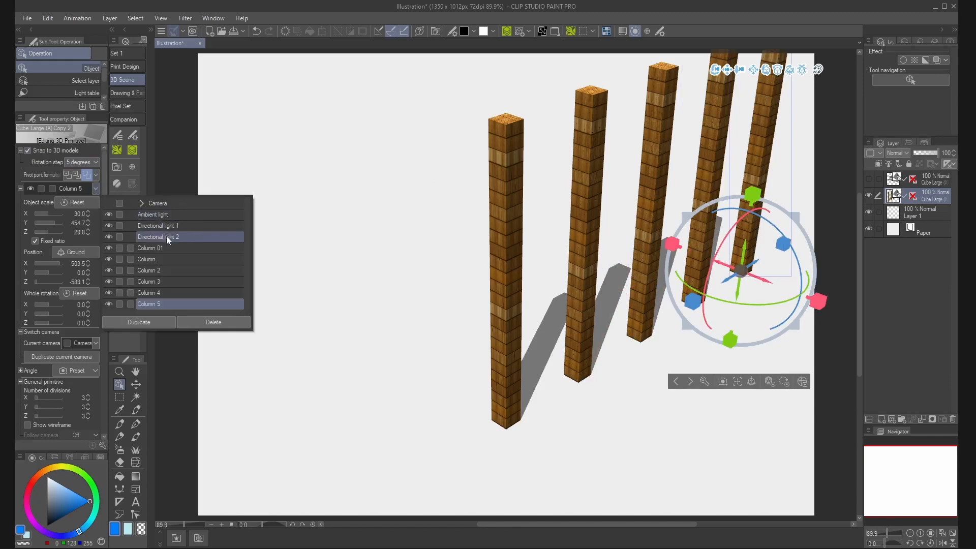
left_click(190, 248, "ctrl")
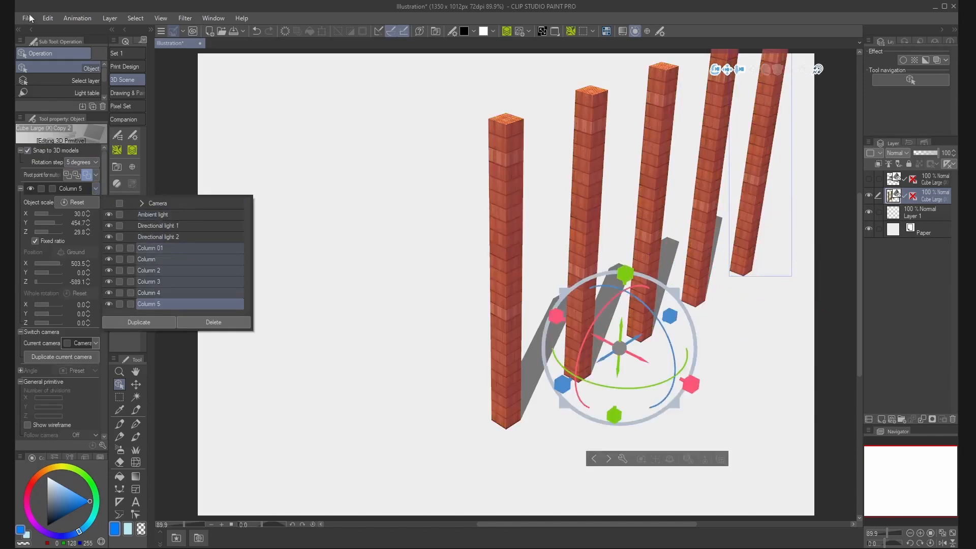
left_click(47, 19)
left_click(46, 19)
left_click(59, 74)
- Paste the row of columns, move it along X as a second row, and paste again for a third aligned row at X -88.3
left_click(48, 18)
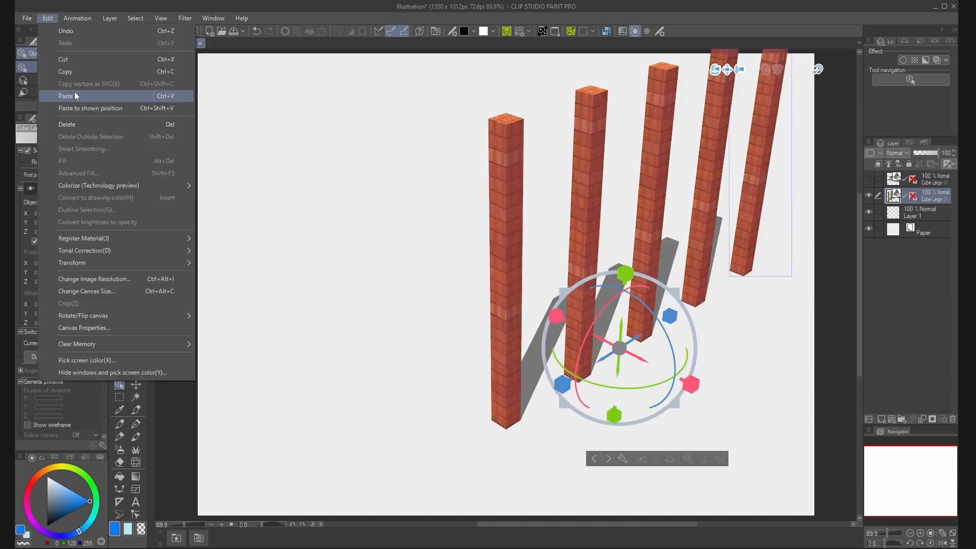
left_click(56, 94)
left_click_drag(642, 365, 517, 299)
key("ctrl+v")
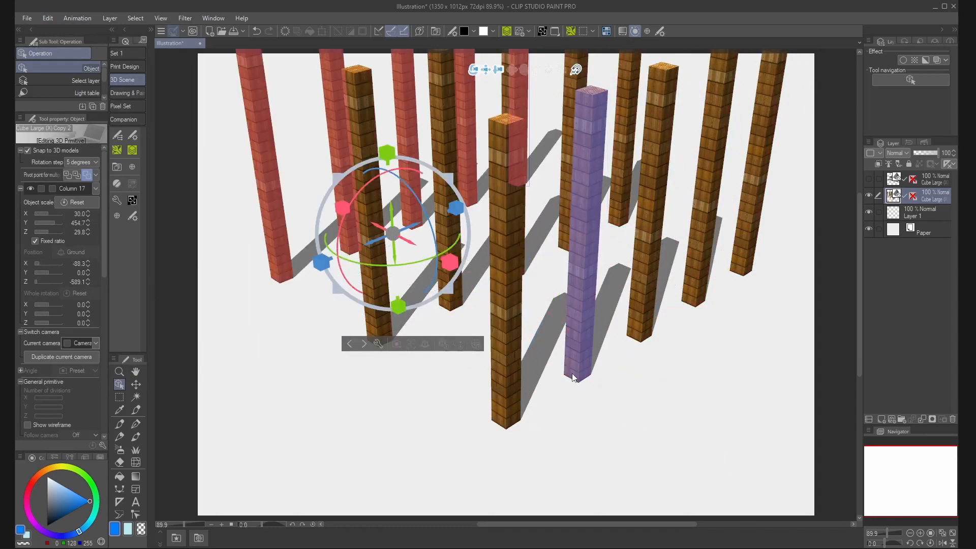
left_click(602, 405)
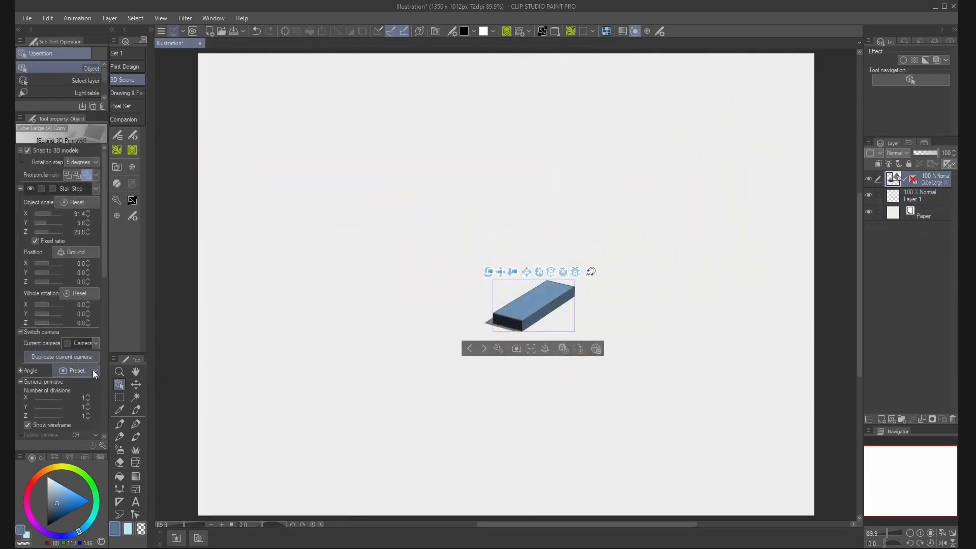
- Set the camera to the full-body side view preset and select the stair step
left_click(61, 370)
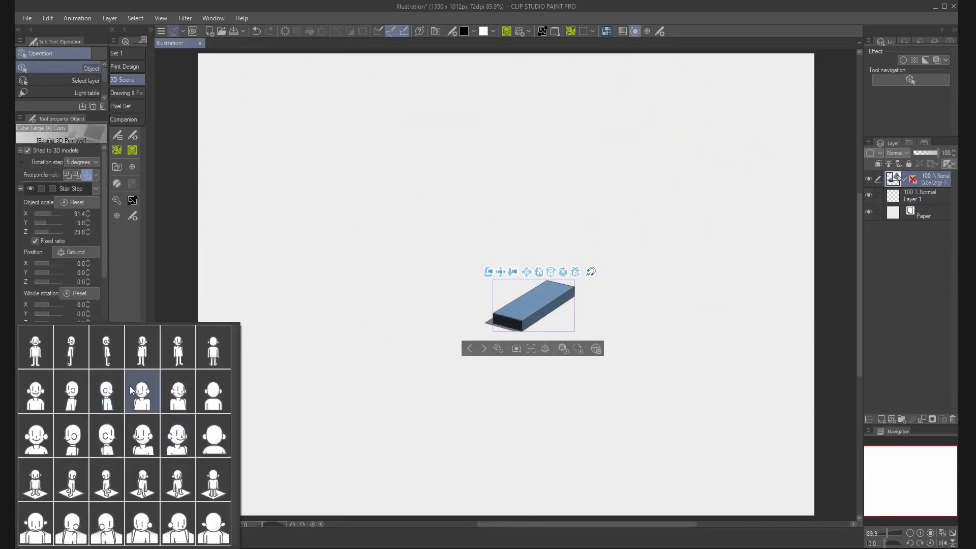
left_click(79, 364)
left_click(459, 294)
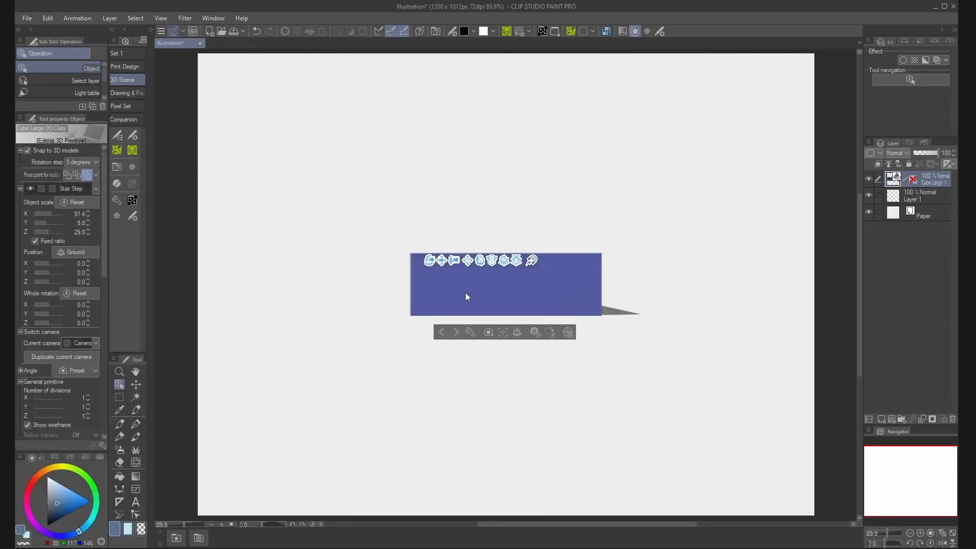
- Copy and paste the stair step, then move the copy up and back to about Y 9.8 and Z -29.8
left_click(44, 18)
left_click(72, 71)
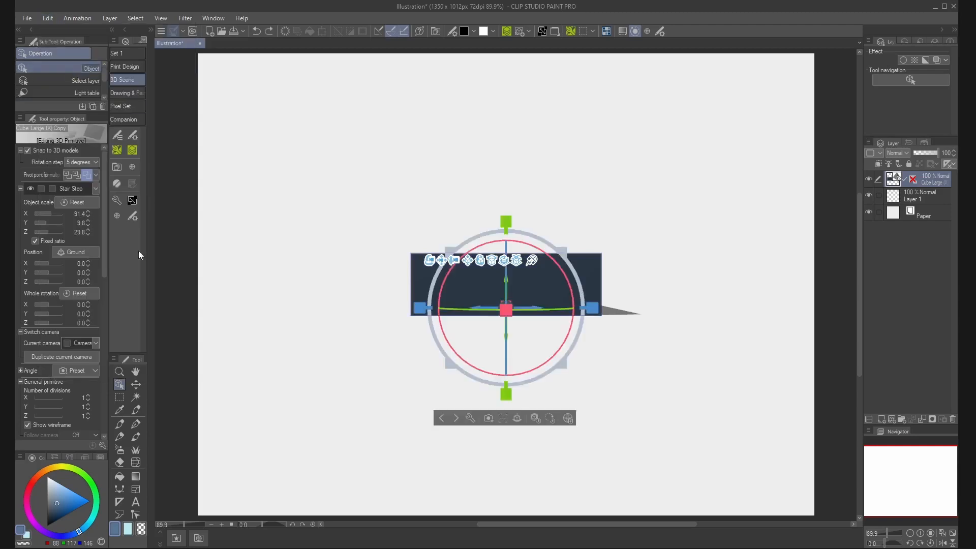
left_click(48, 18)
left_click(68, 69)
left_click_drag(528, 309, 652, 243)
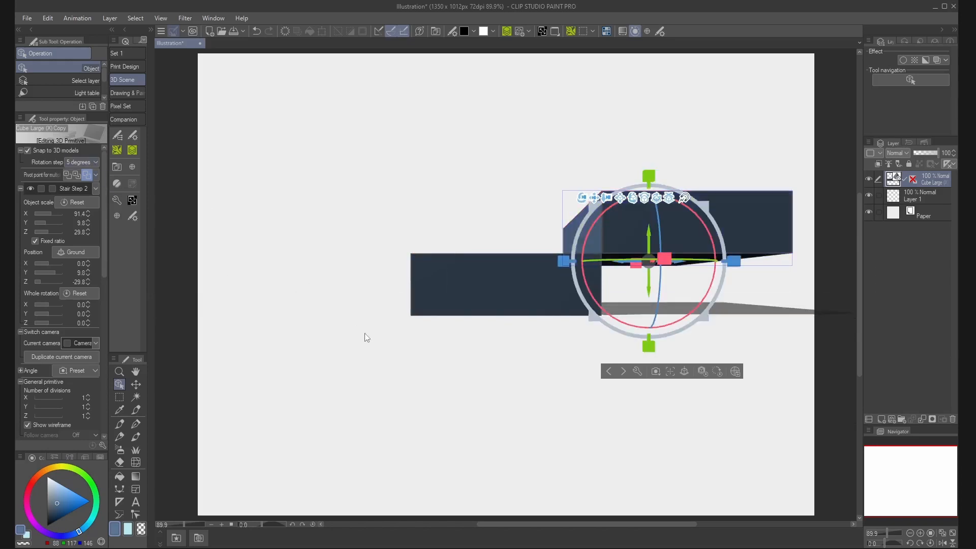
- Paste six more aligned stair steps to build the staircase and switch to another camera to view it
scroll(364, 337, "down", 3)
left_click(47, 18)
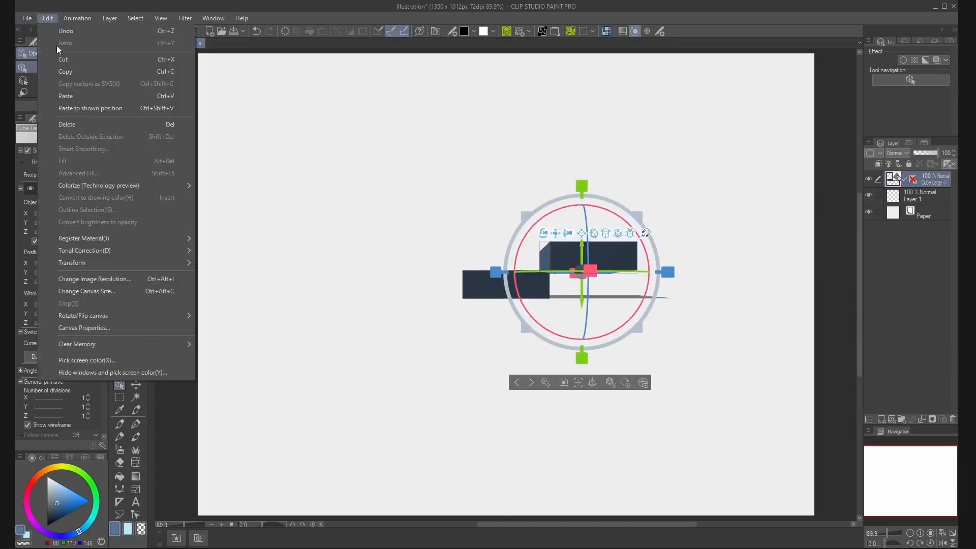
left_click(79, 92)
key("ctrl+v")
key("ctrl+v")
key("ctrl+v")
key("ctrl+v")
key("ctrl+v")
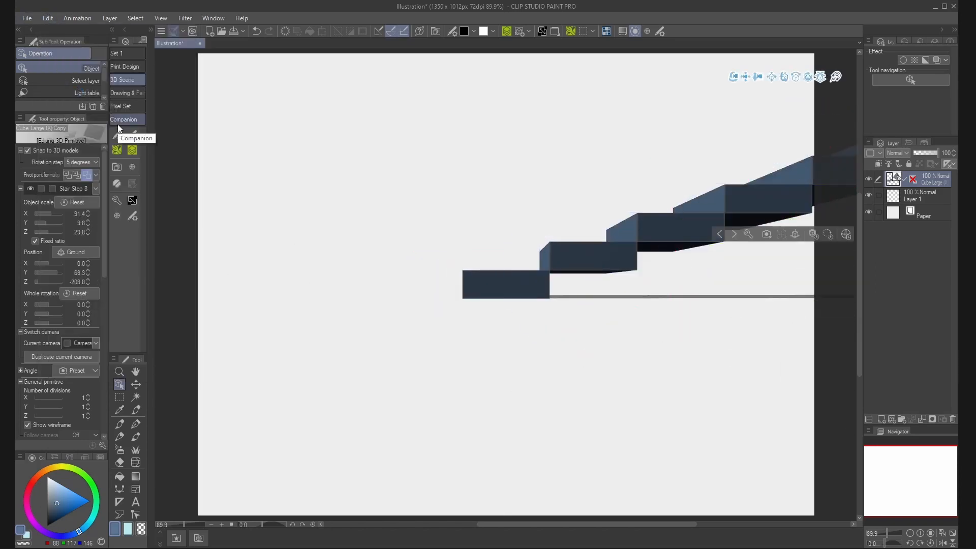
left_click(94, 343)
left_click(148, 366)
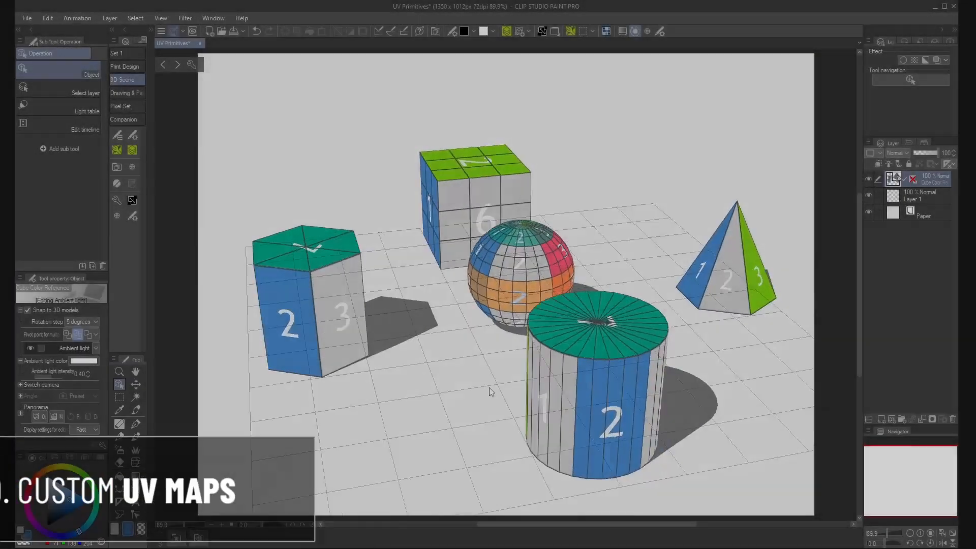
left_click_drag(493, 398, 218, 344)
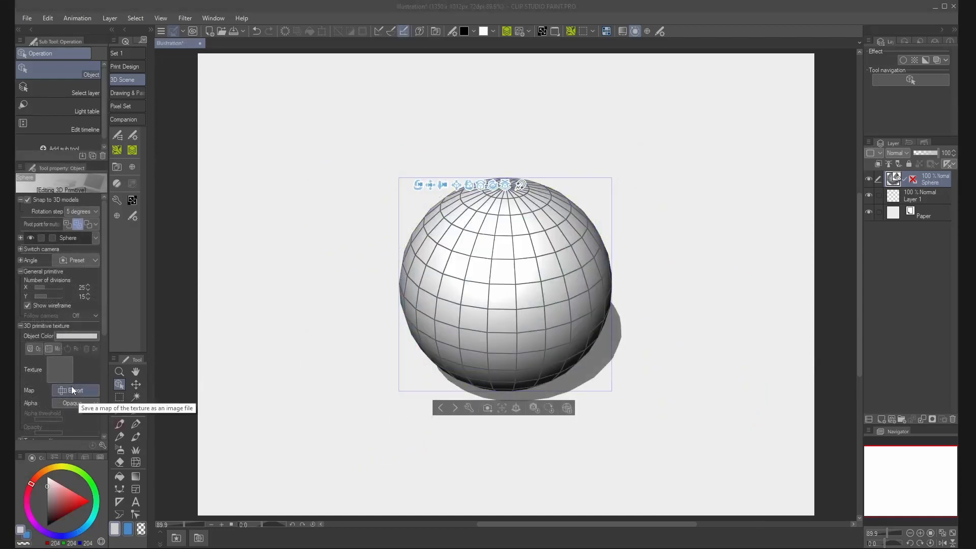
- Export the sphere's UV map in Clip Studio format under the name Sphere Map
left_click(90, 390)
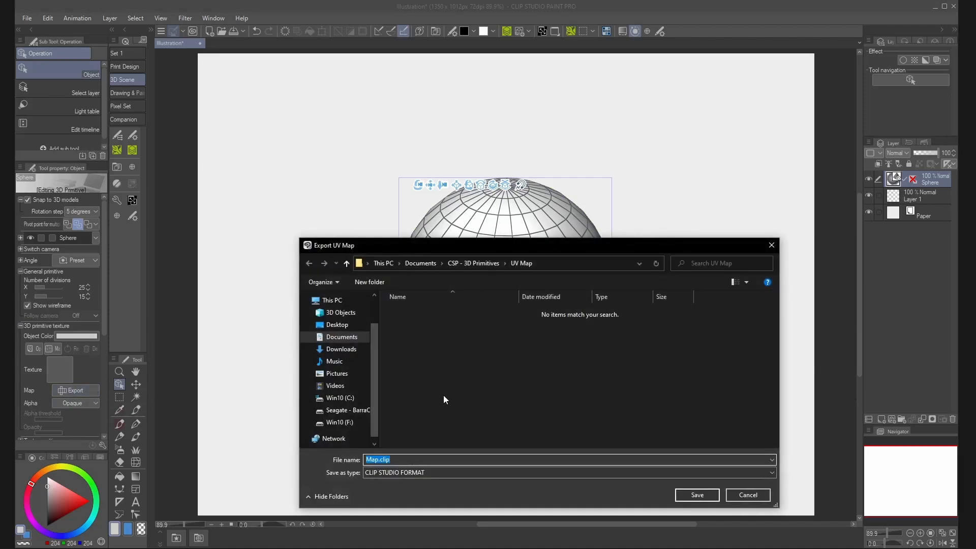
key("Home")
type("Spher")
key("Return")
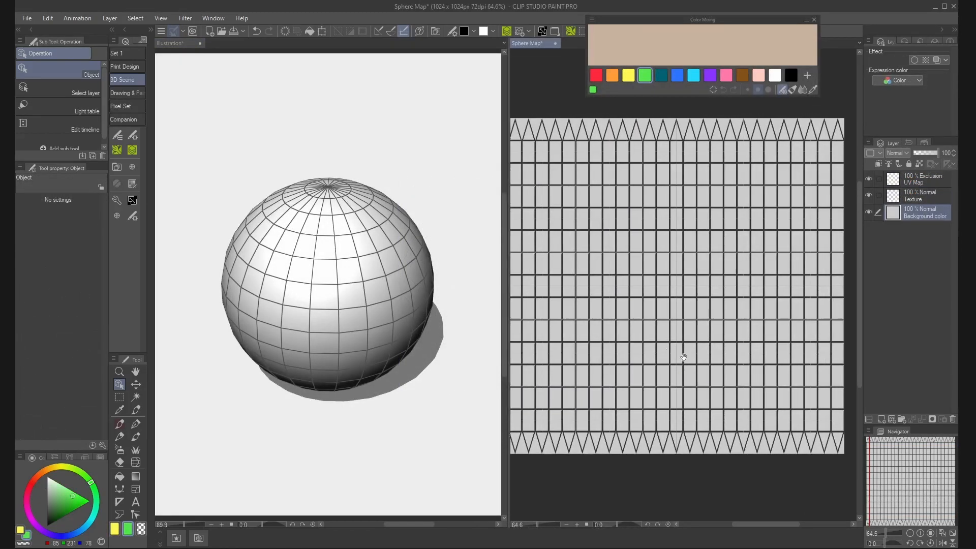
- Change the sphere map's image resolution with a scale of 2, making it 2048 x 2048 px
mouse_move(684, 358)
left_mouse_down()
mouse_move(701, 349)
mouse_move(688, 348)
left_mouse_up()
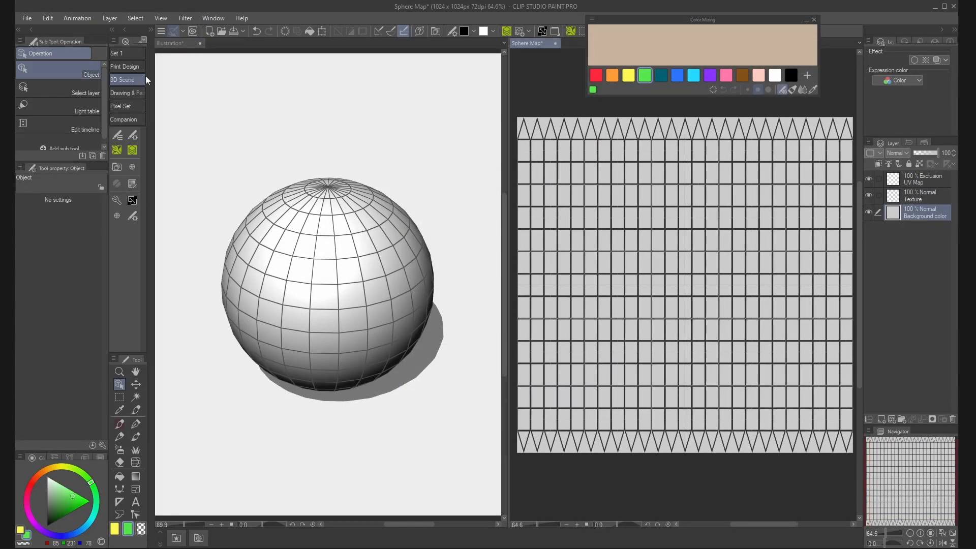
left_click(53, 20)
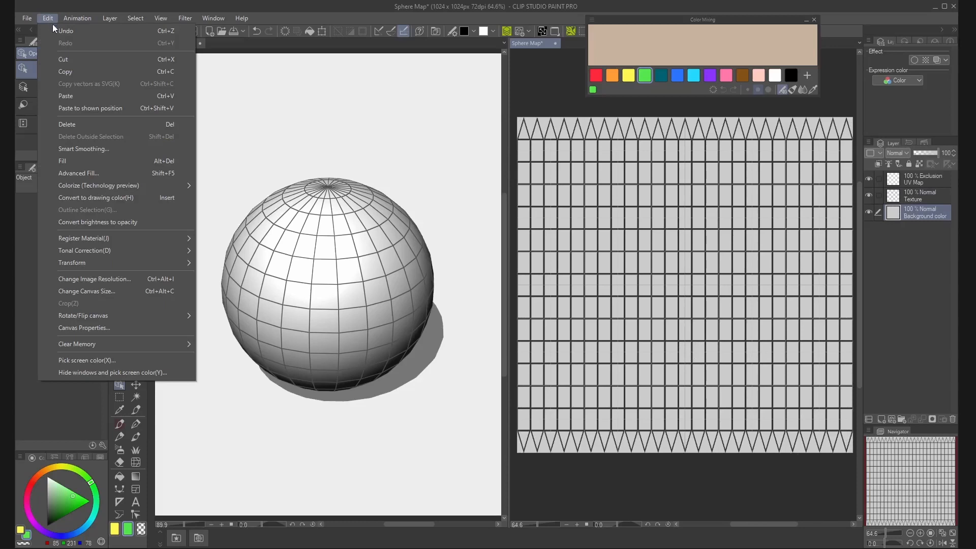
left_click(132, 279)
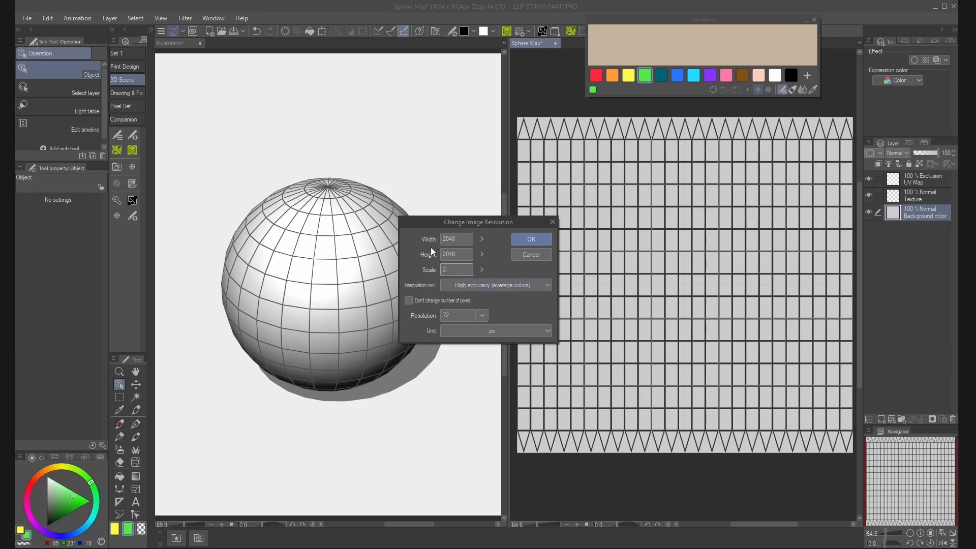
left_click(541, 237)
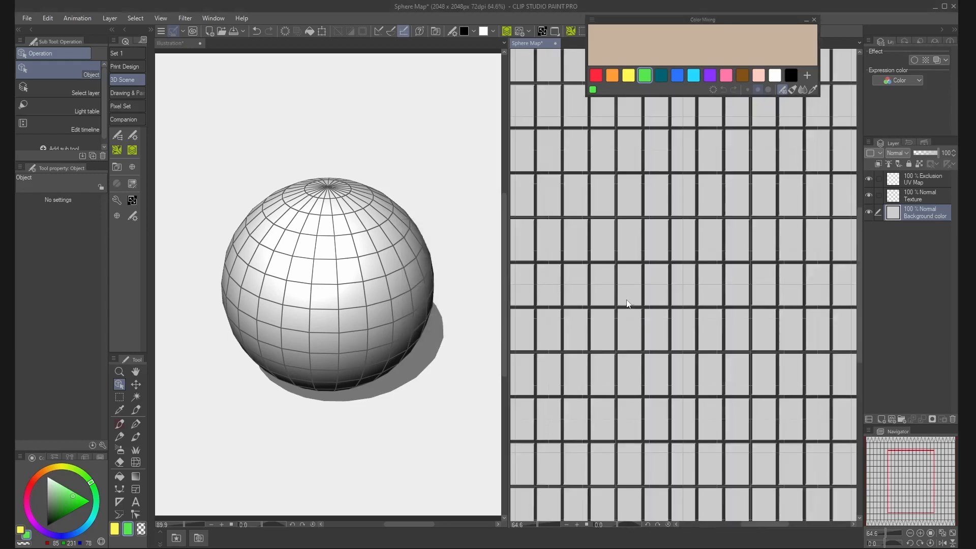
key("ctrl+0")
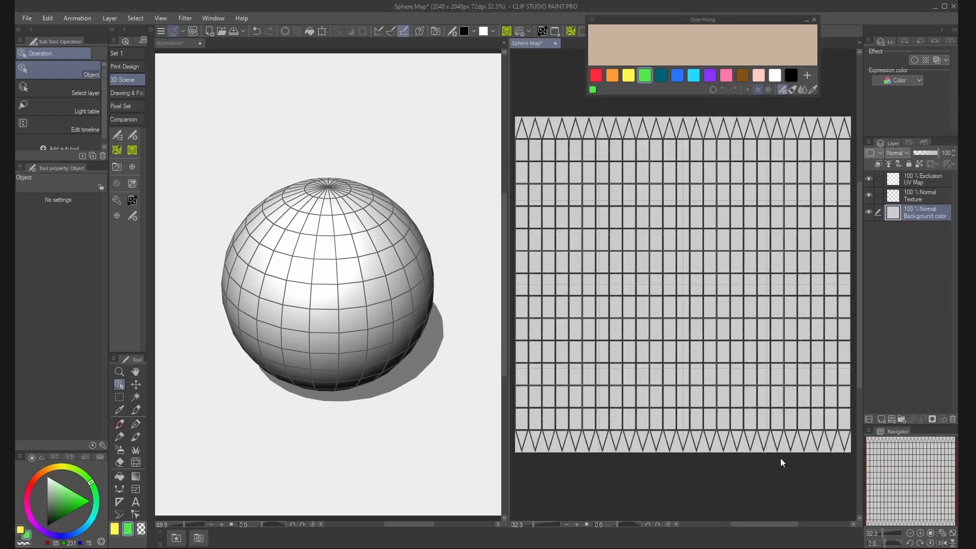
- Configure the sphere map's grid with a gap of 512 px and 5 divisions, starting at the top left
key("alt+g")
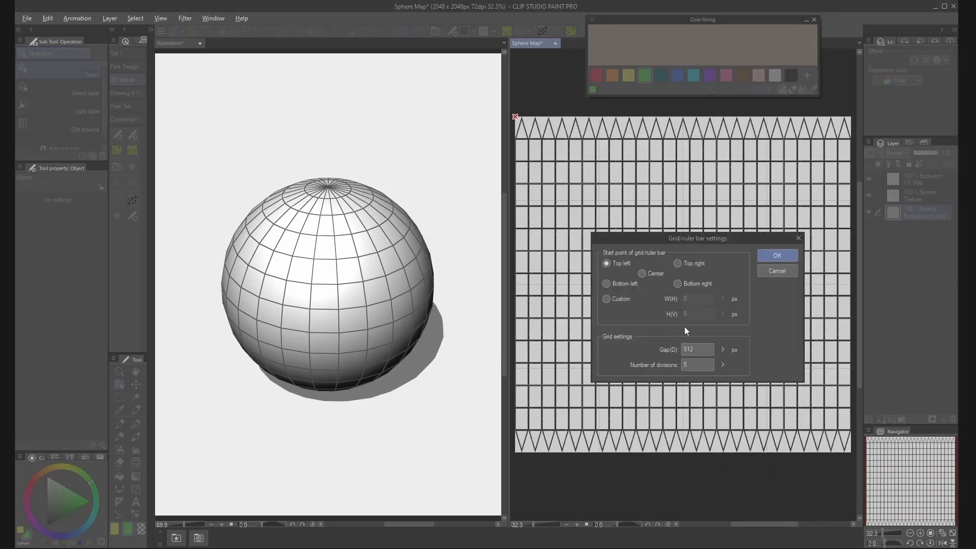
left_click_drag(701, 349, 684, 339)
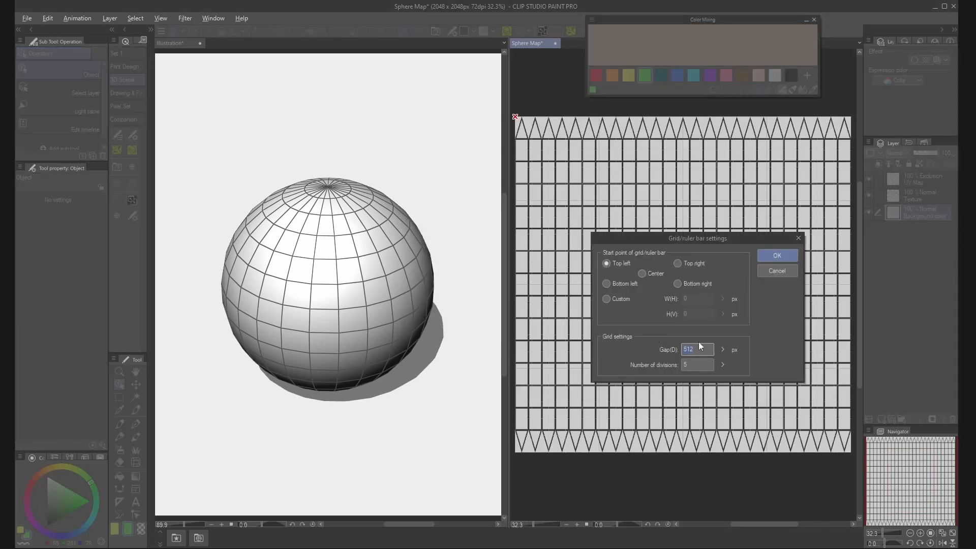
type("1024")
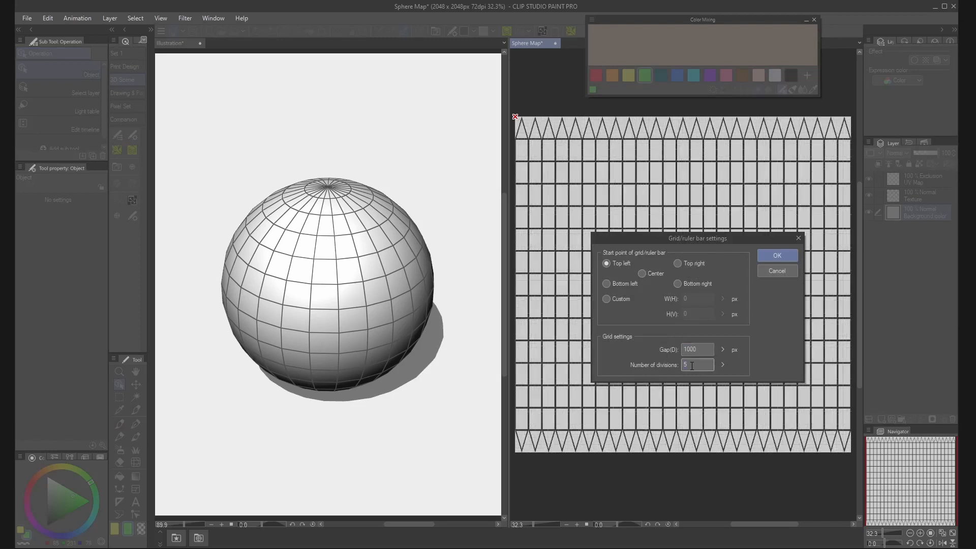
type("512")
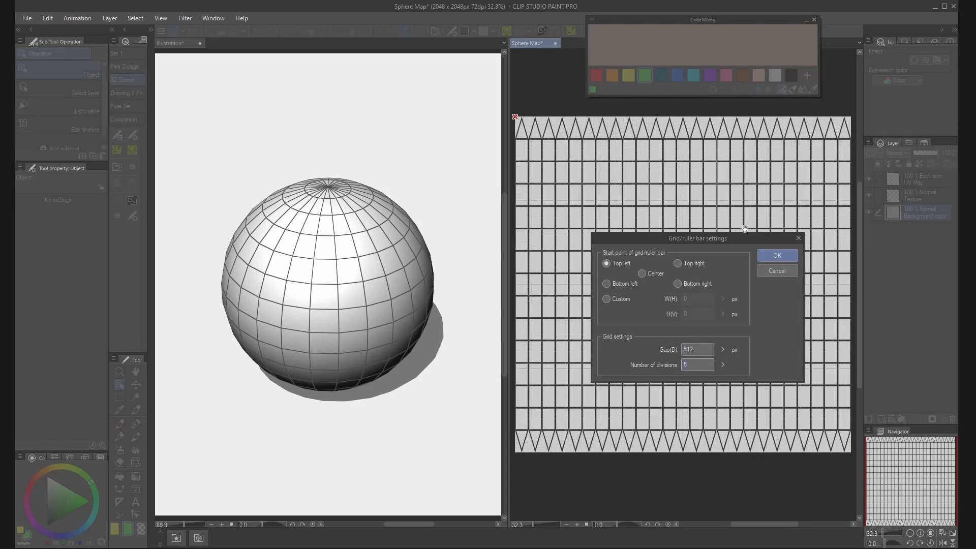
left_click(775, 254)
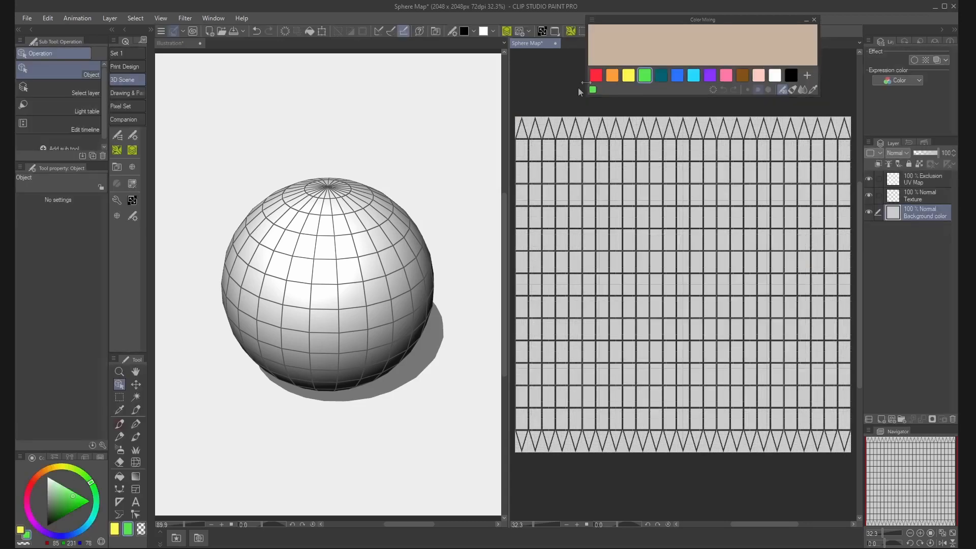
- Fill a full-height rectangular selection over the first five columns of the sphere map with red on the Background color layer
left_click(595, 76)
key("m")
left_click_drag(513, 105, 582, 454)
left_click(660, 468)
- Fill a full-height rectangular selection over columns 11 to 15 of the sphere map with green
left_click(642, 76)
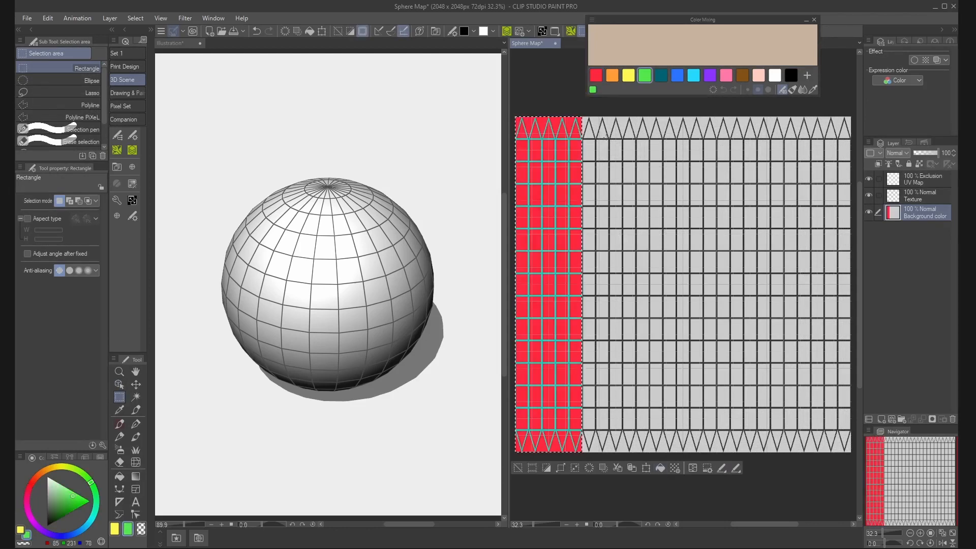
mouse_move(649, 107)
left_mouse_down()
mouse_move(700, 436)
mouse_move(716, 454)
left_mouse_up()
left_click(715, 468)
- Fill a full-height rectangular selection over columns 16 to 20 of the sphere map with blue and clear the selection
left_click(676, 75)
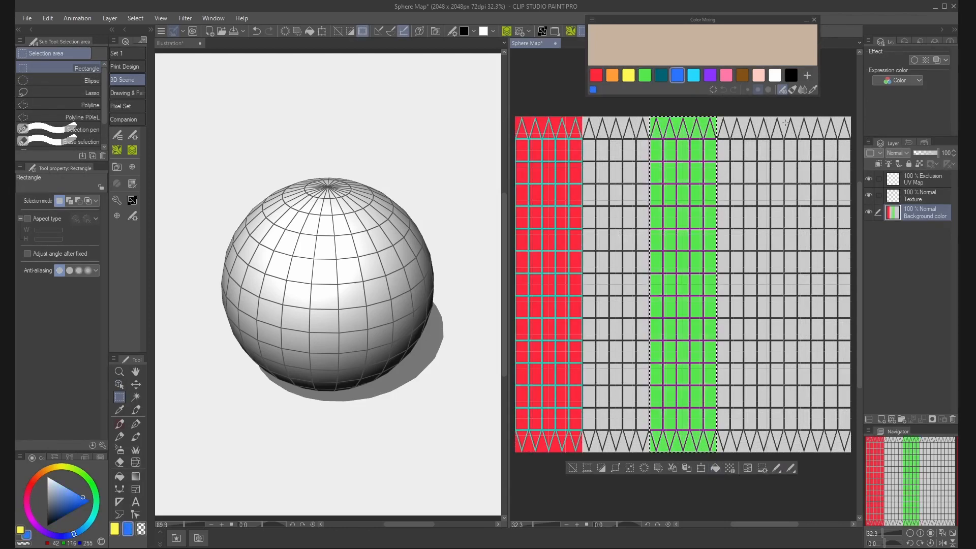
left_click_drag(717, 107, 783, 454)
left_click(770, 467)
key("ctrl+d")
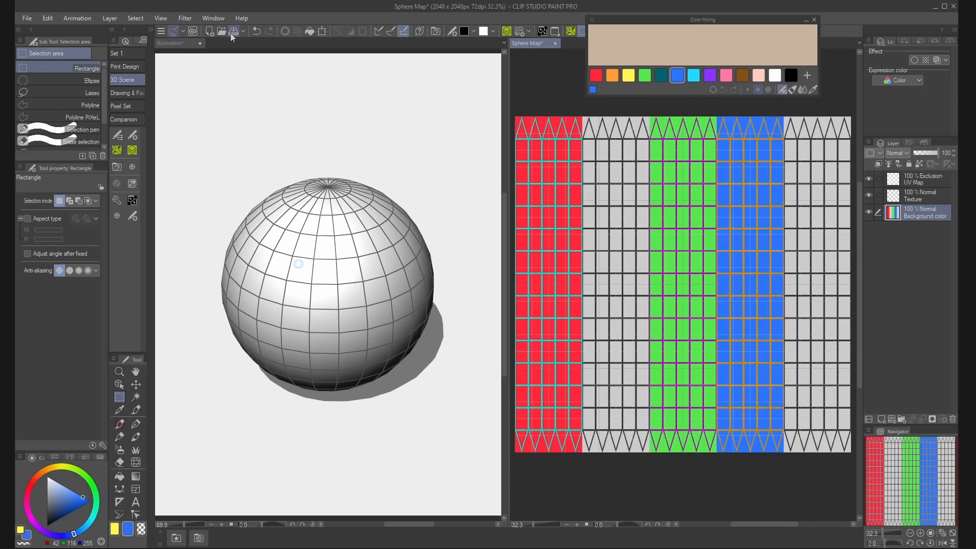
- Save the sphere map and apply Sphere Map.clip as the texture of the sphere primitive
left_click(233, 33)
key("o")
left_click(334, 257)
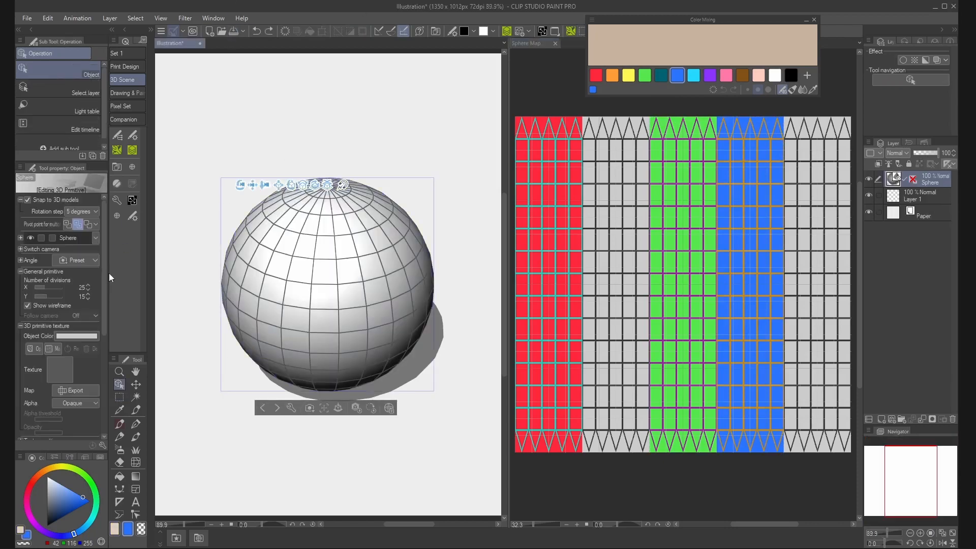
left_click(30, 349)
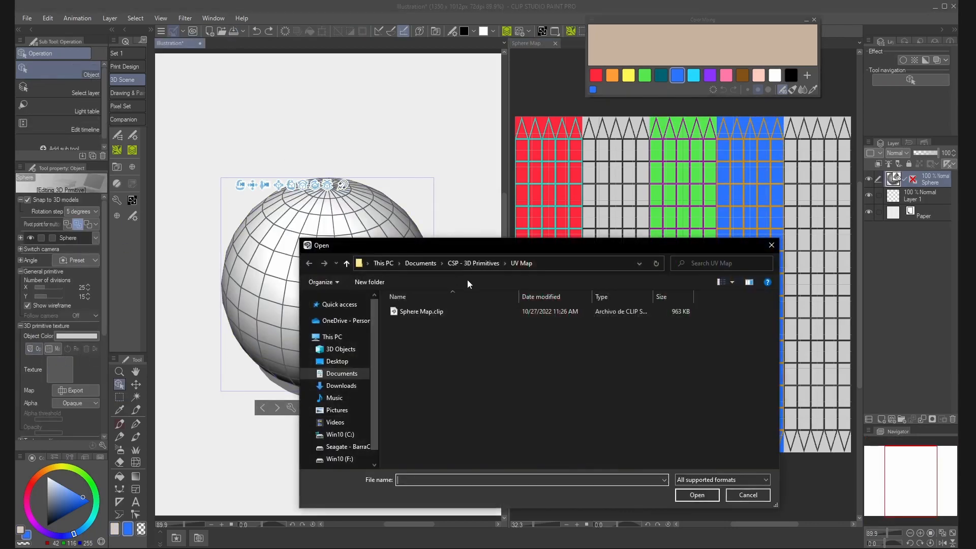
left_click(436, 311)
double_click(436, 311)
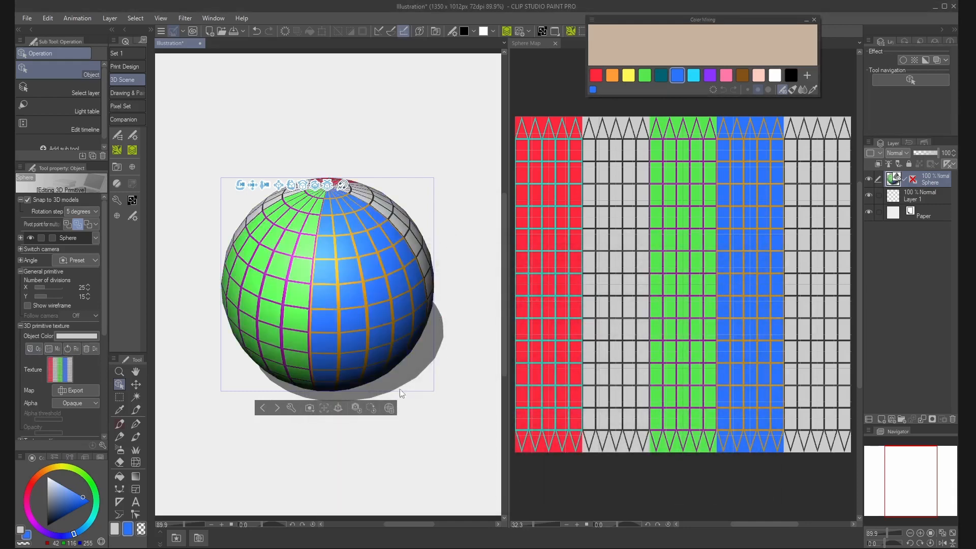
- Turn off Apply light source for the textured sphere so its map colors render without shading
left_click_drag(503, 324, 308, 319)
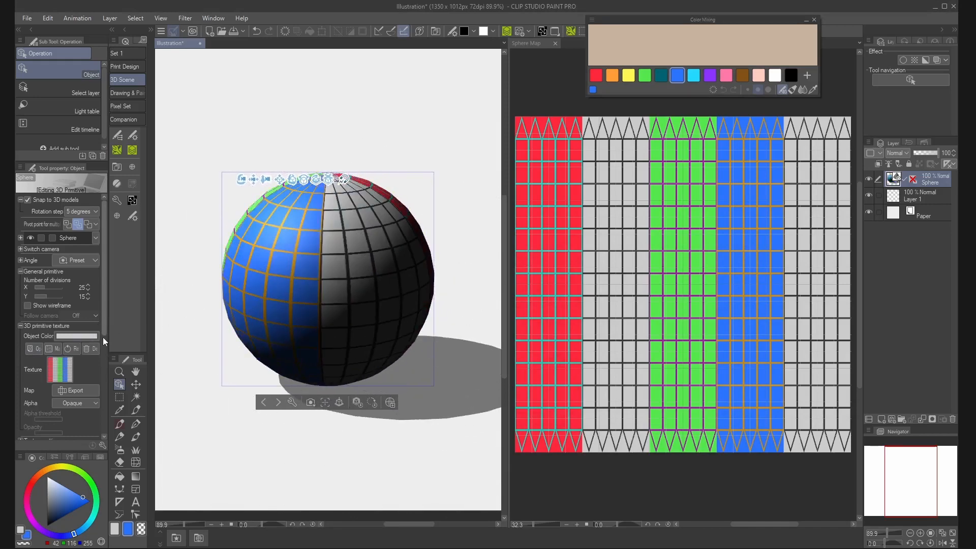
scroll(101, 355, "down", 3)
left_click(27, 393)
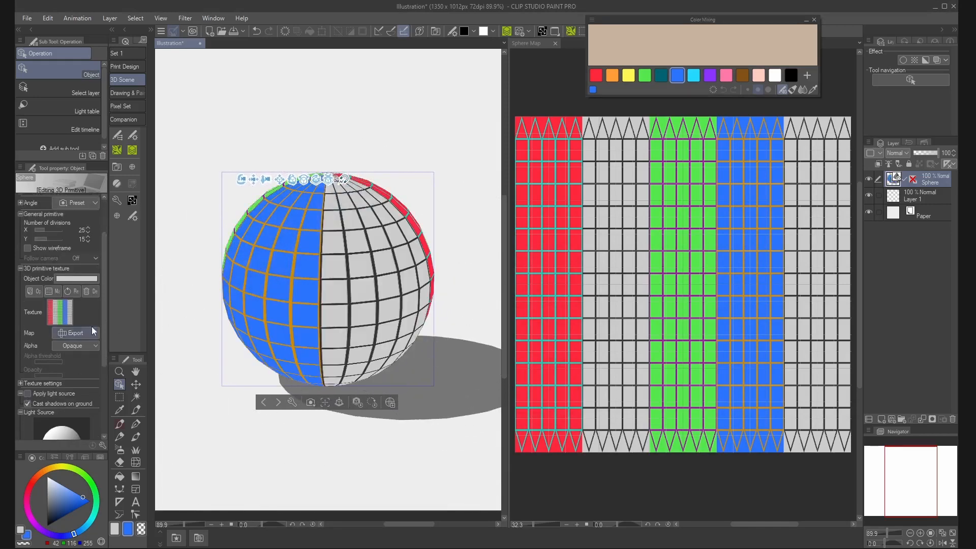
scroll(104, 312, "up", 2)
left_click_drag(360, 123, 209, 137)
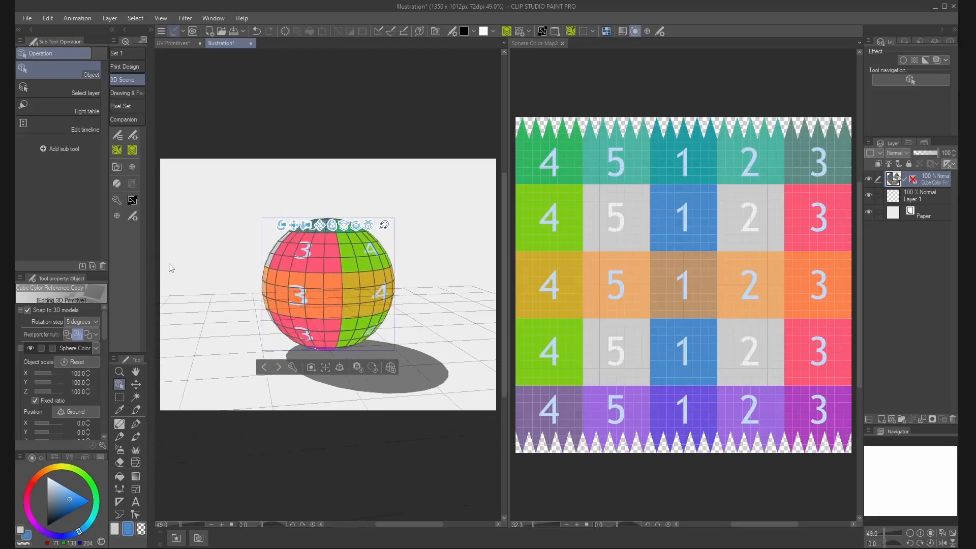
- Examine how the numbered color maps wrap around the sphere, cube, prism and pyramid, and how the accent light scene looks from another angle
left_click_drag(168, 266, 120, 164)
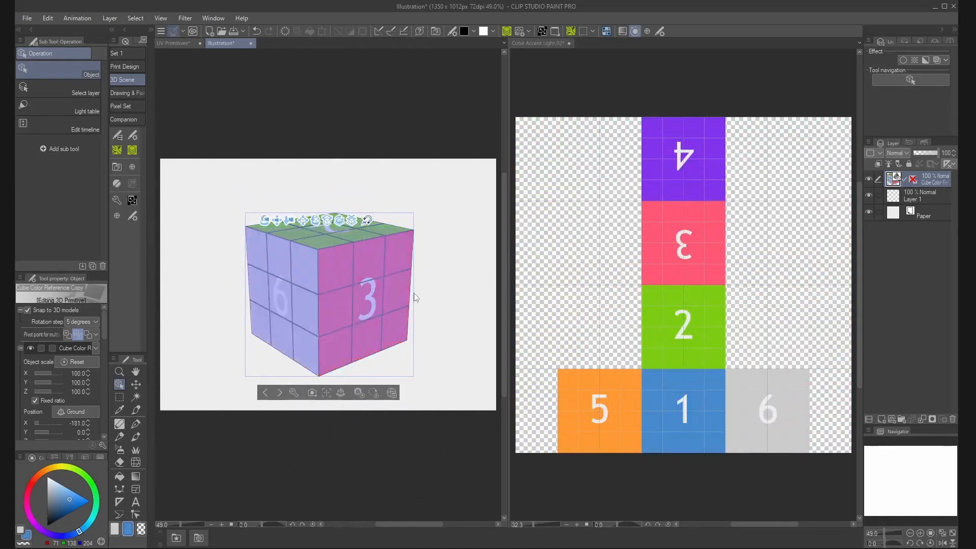
left_click_drag(356, 213, 358, 248)
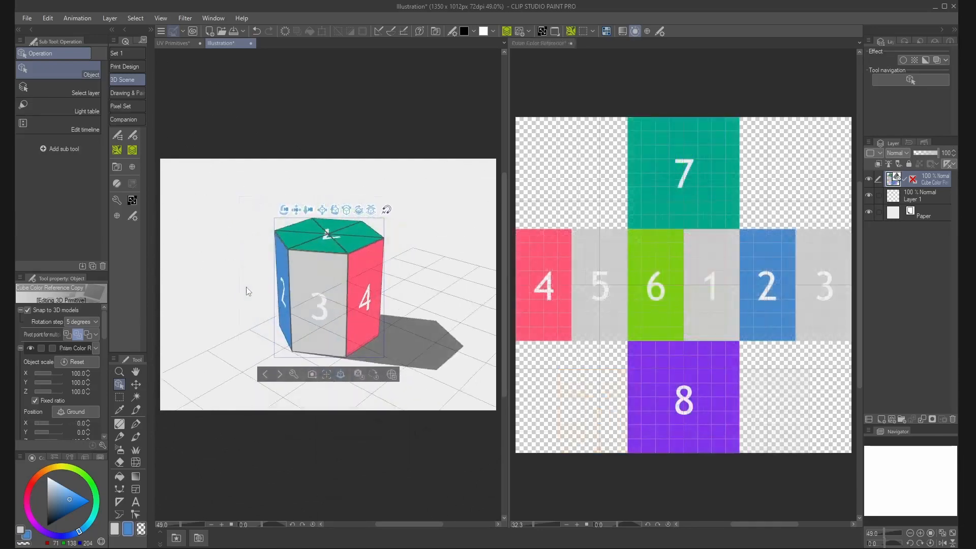
left_click_drag(247, 291, 275, 292)
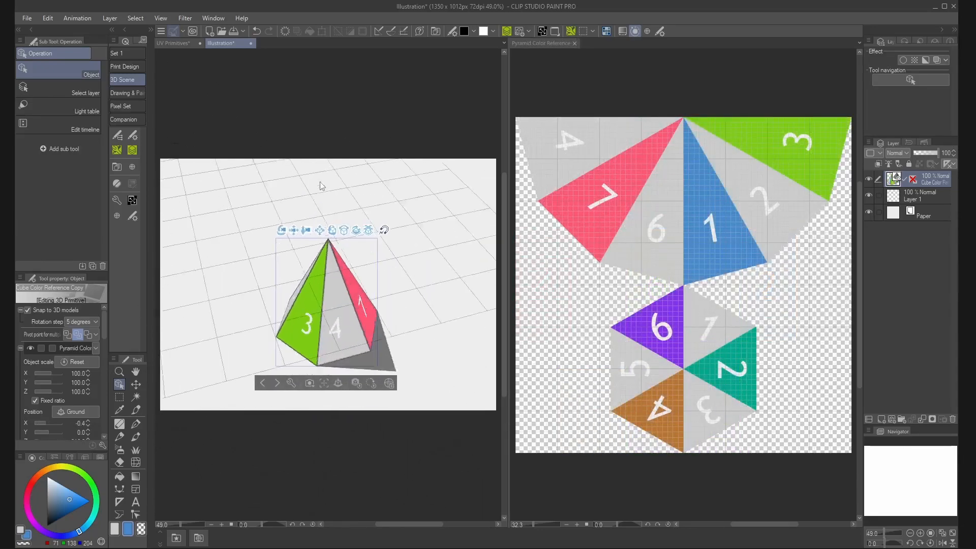
left_click_drag(320, 186, 303, 124)
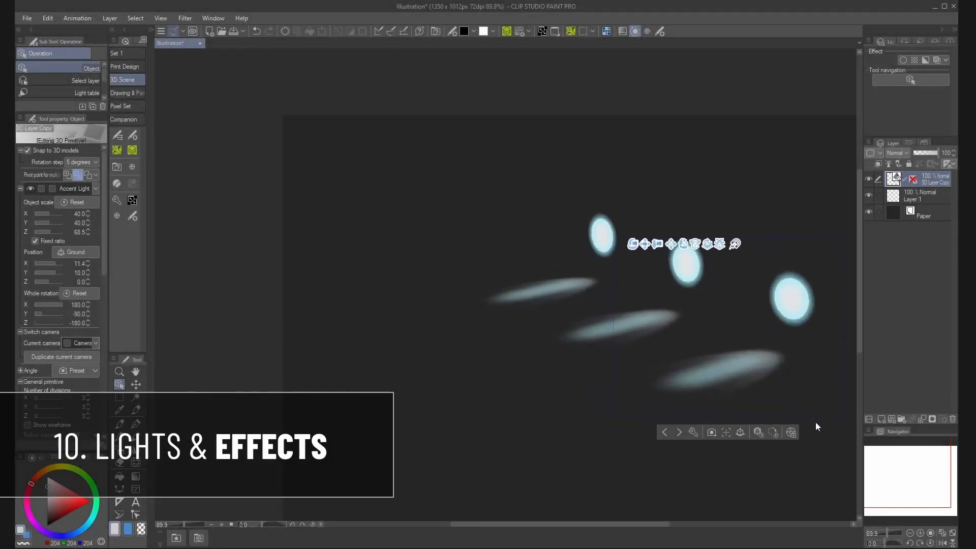
left_click_drag(815, 398, 718, 423)
left_click(691, 348)
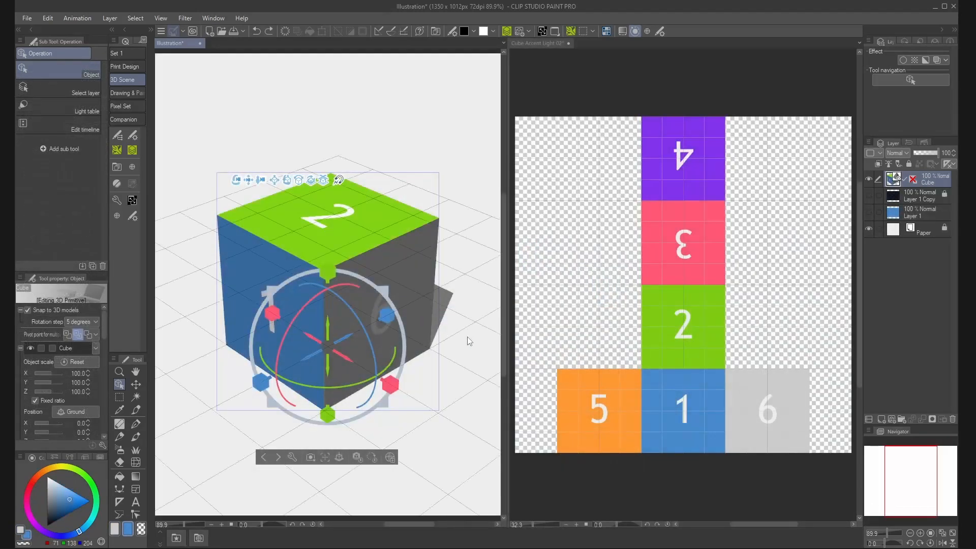
- Turn off Cast shadows on ground and Apply light source for the cube, and orbit to view its faces 6, 3 and 4
left_click_drag(467, 337, 184, 154)
left_click(132, 216)
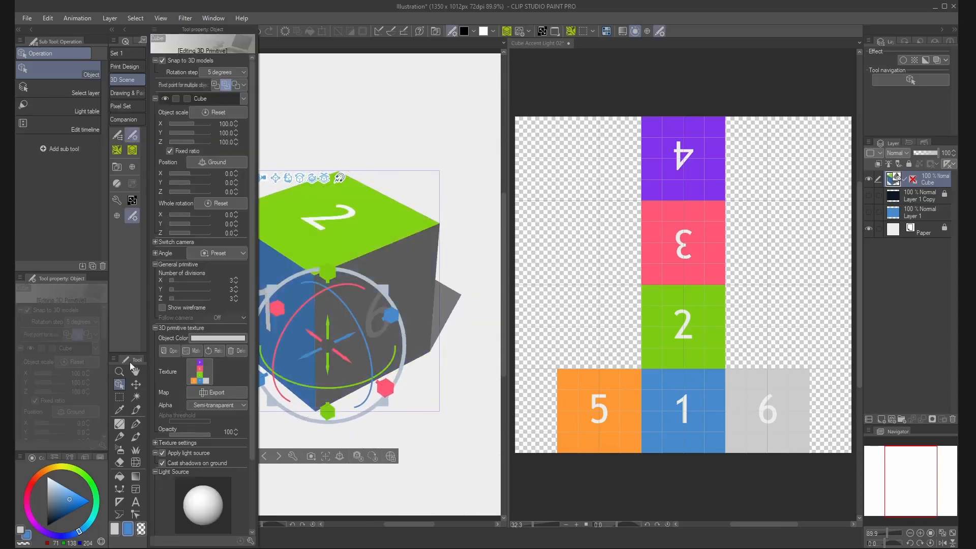
left_click(177, 462)
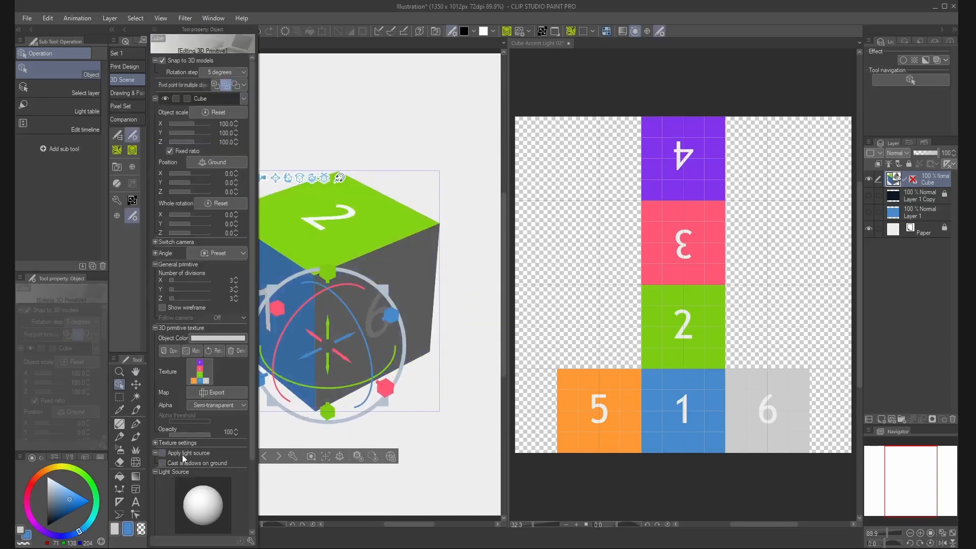
left_click(182, 454)
left_click_drag(481, 370, 302, 250)
- In the Cube Accent Light 02 texture, preview the Layer 4 Copy guide, and show the Dark BG, Light and Reflection layers with the guide hidden
left_click(807, 235)
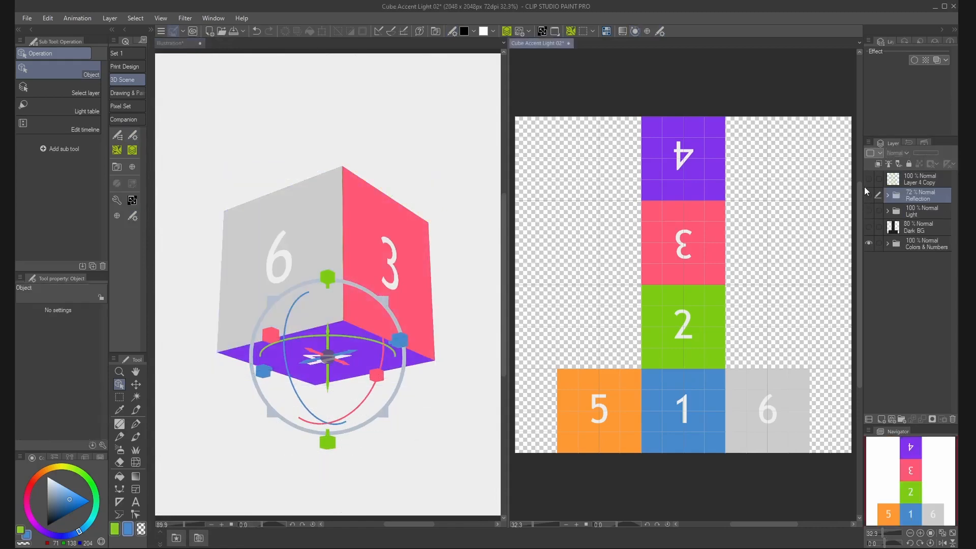
left_click(868, 178)
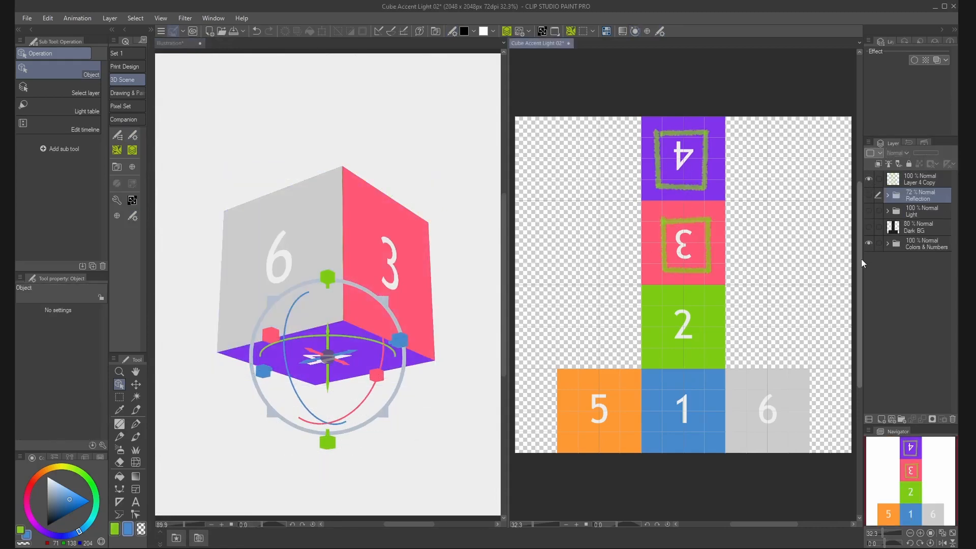
left_click(869, 226)
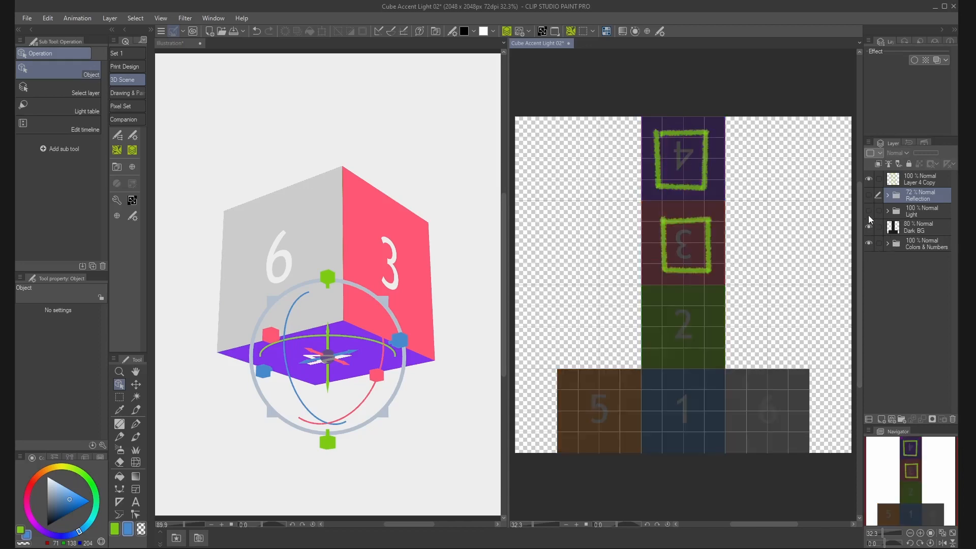
left_click(869, 212)
left_click(869, 179)
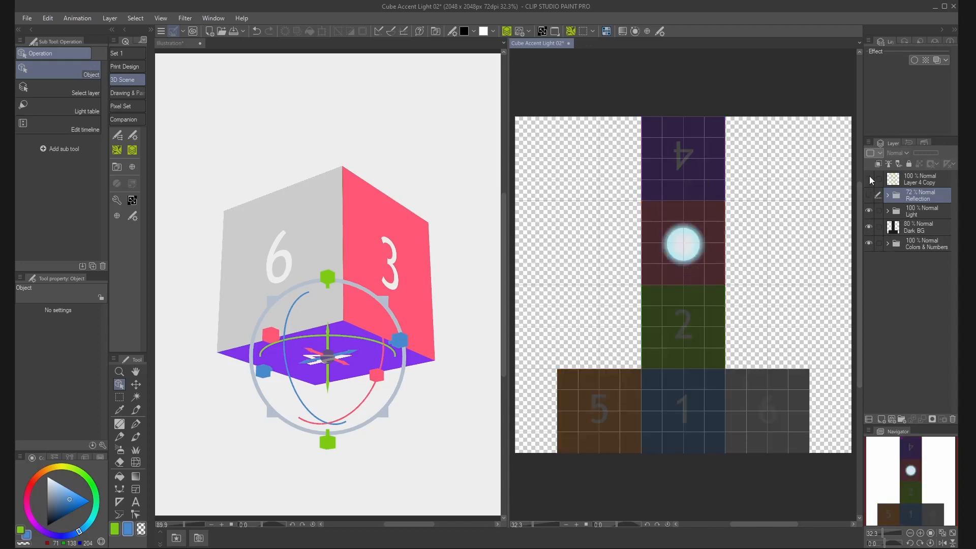
left_click(869, 196)
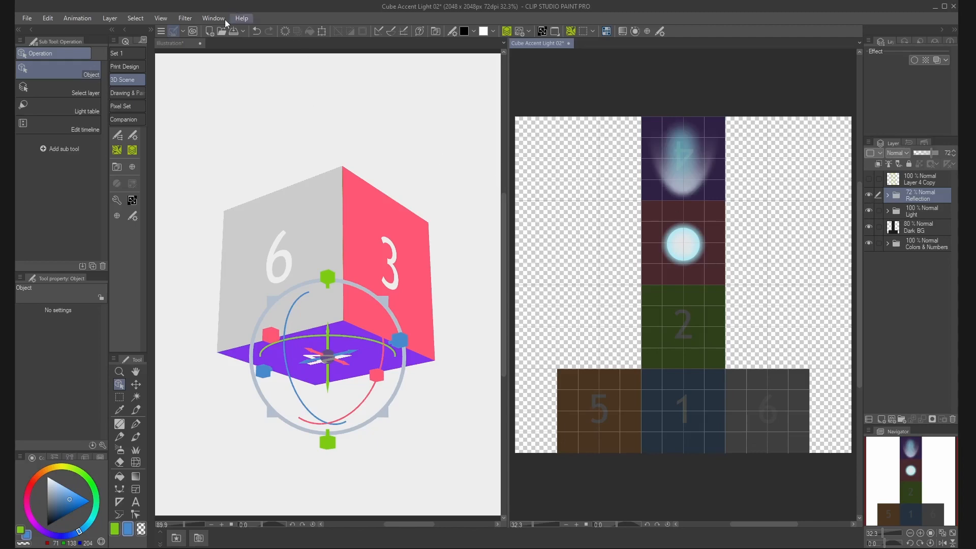
- Save the light texture file and reload the texture on the cube primitive
left_click(285, 196)
left_click(132, 134)
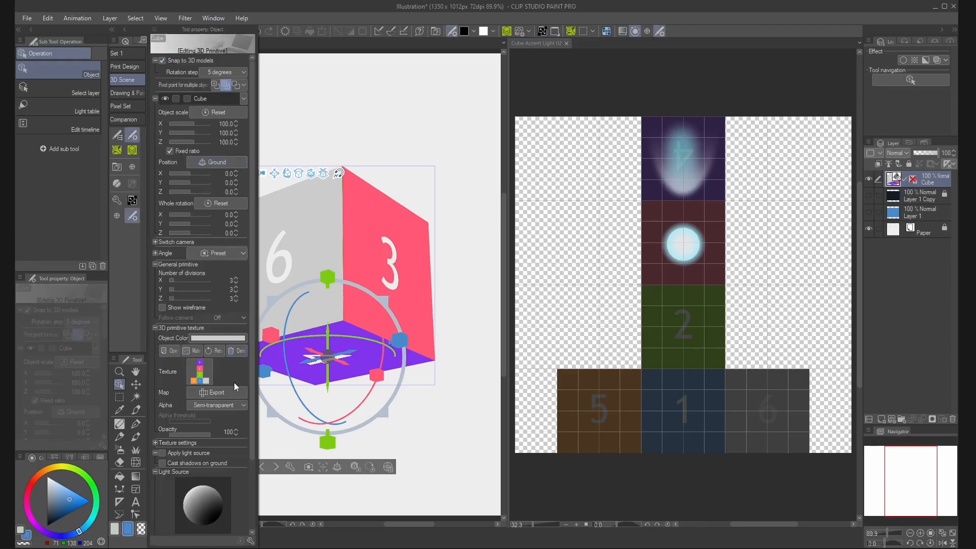
left_click(217, 354)
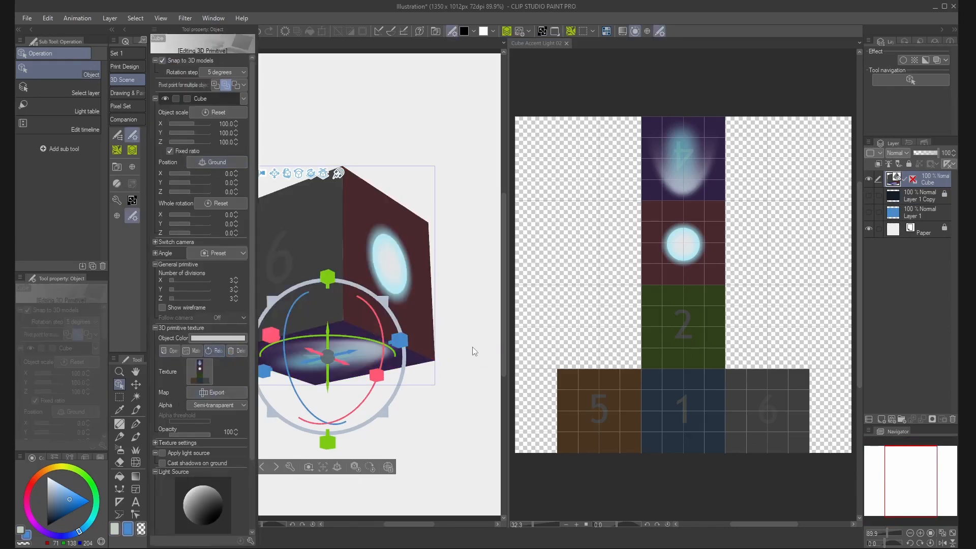
left_click(473, 347)
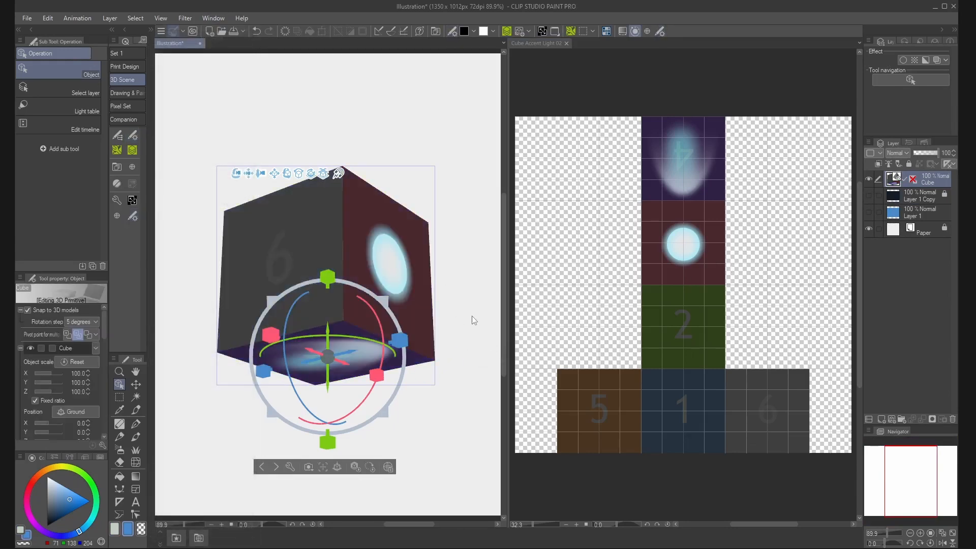
left_click_drag(463, 291, 479, 272)
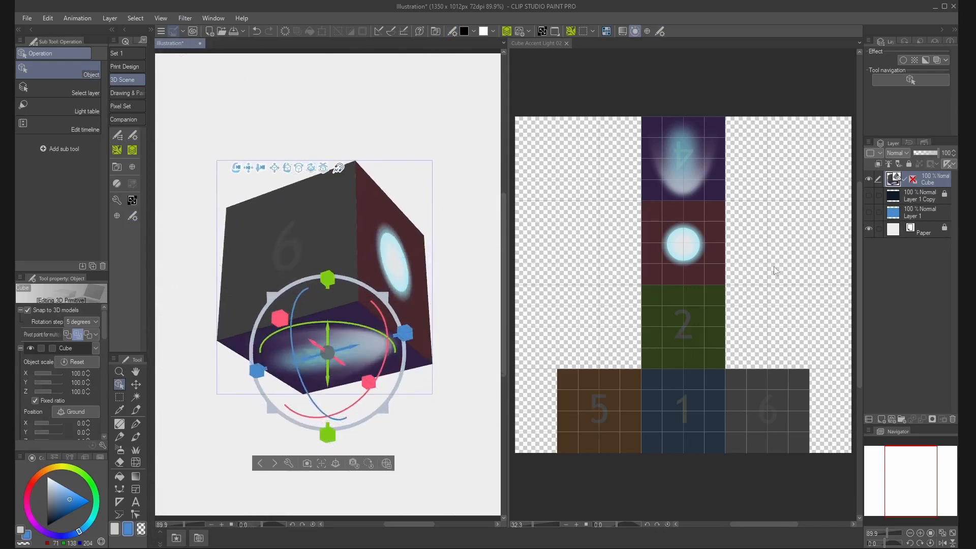
- Hide the texture's Colors & Numbers and Dark BG layers, save it, and reload the transparent light texture on the cube
left_click(824, 253)
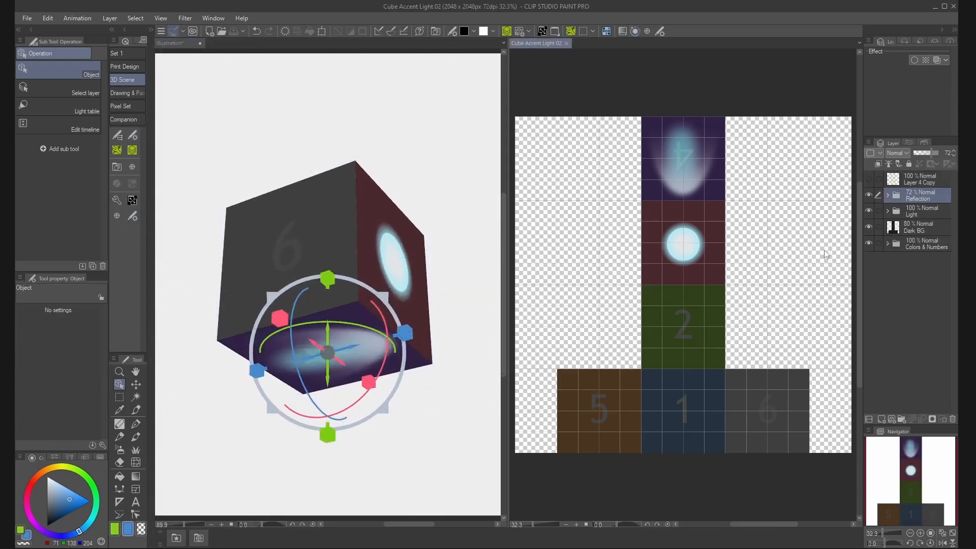
left_click(868, 241)
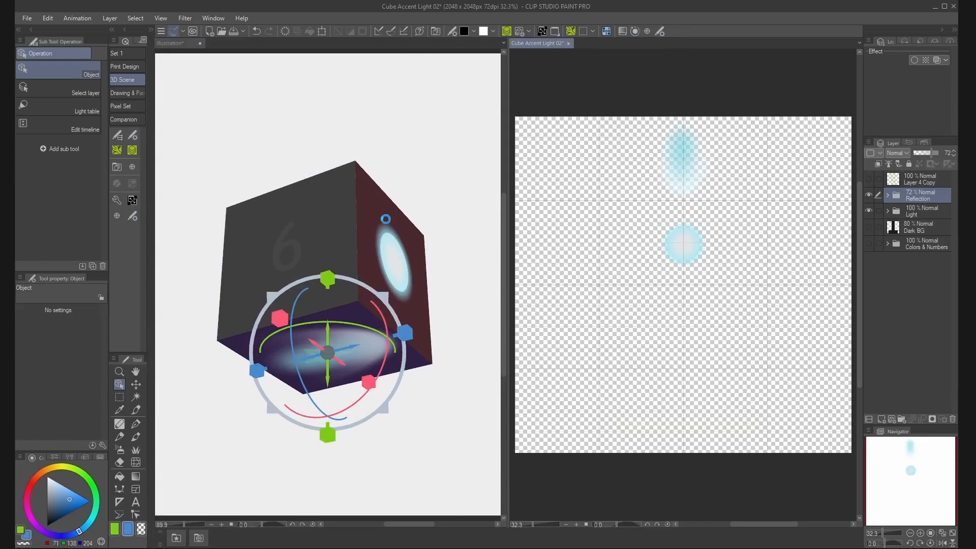
left_click(334, 222)
left_click(131, 136)
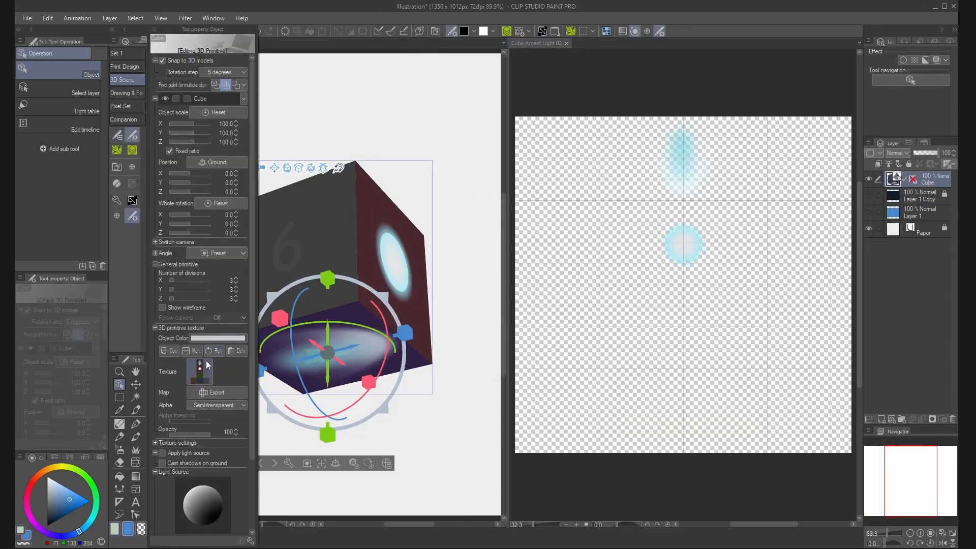
left_click(464, 293)
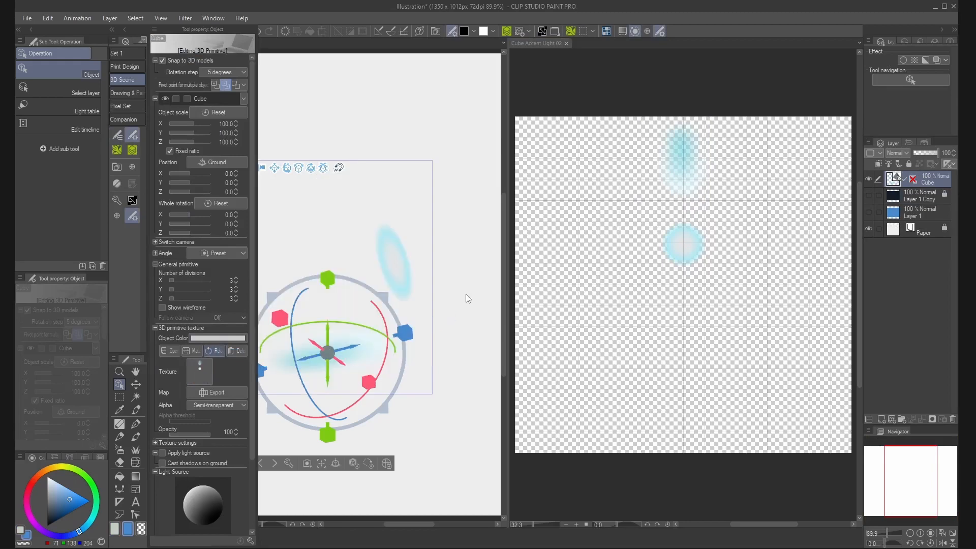
left_click_drag(342, 120, 853, 262)
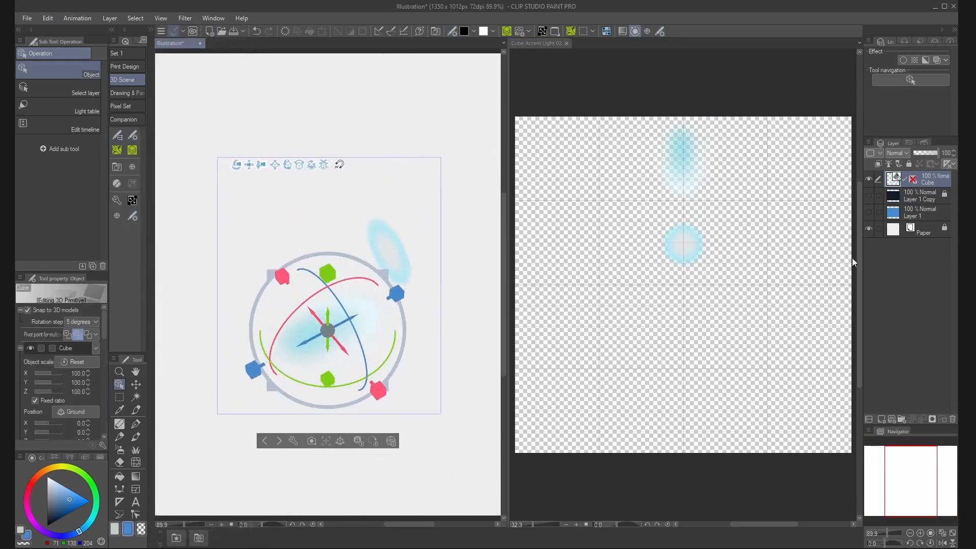
- Show the dark Layer 1 Copy background and paste two copies of the light cube in a row at X -100 and -200
left_click(869, 196)
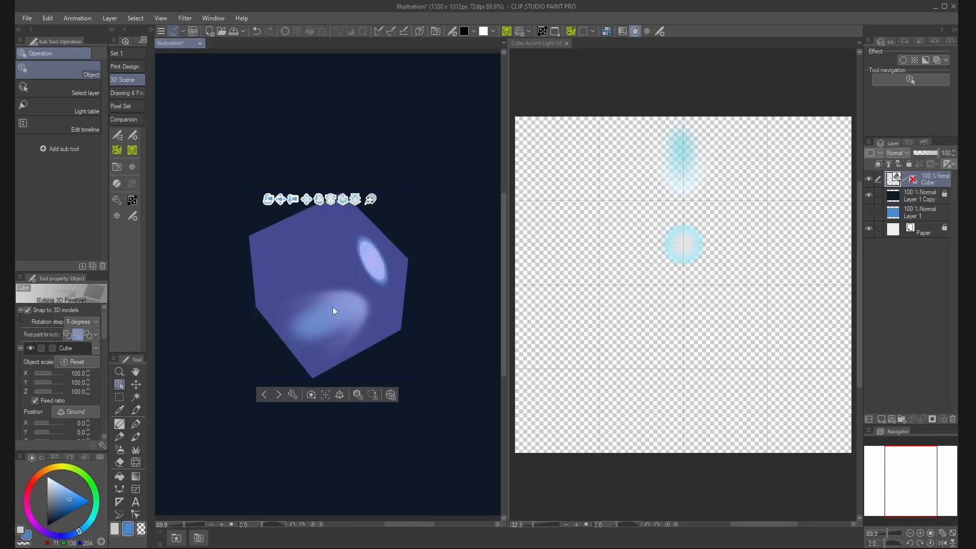
left_click(335, 312)
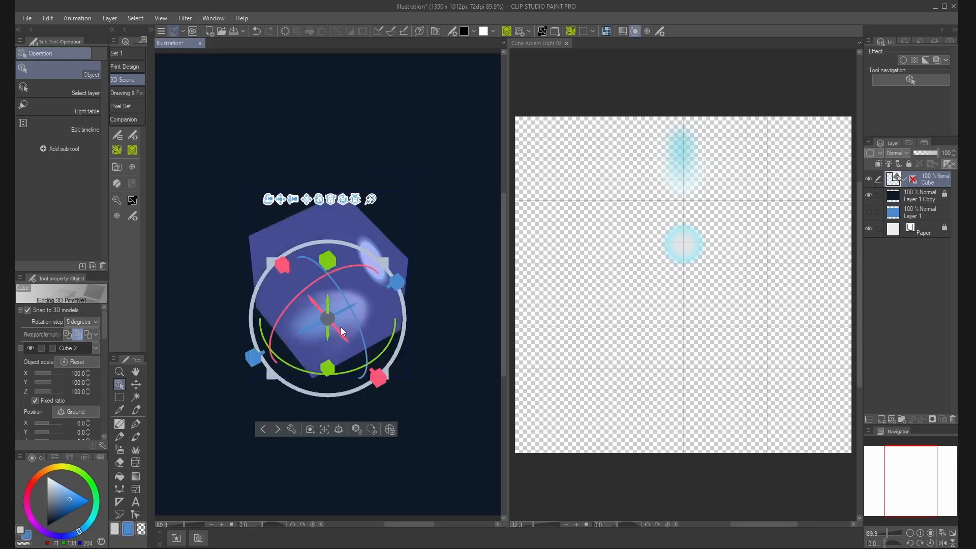
key("ctrl+c")
key("ctrl+v")
key("ctrl+v")
left_click(364, 312)
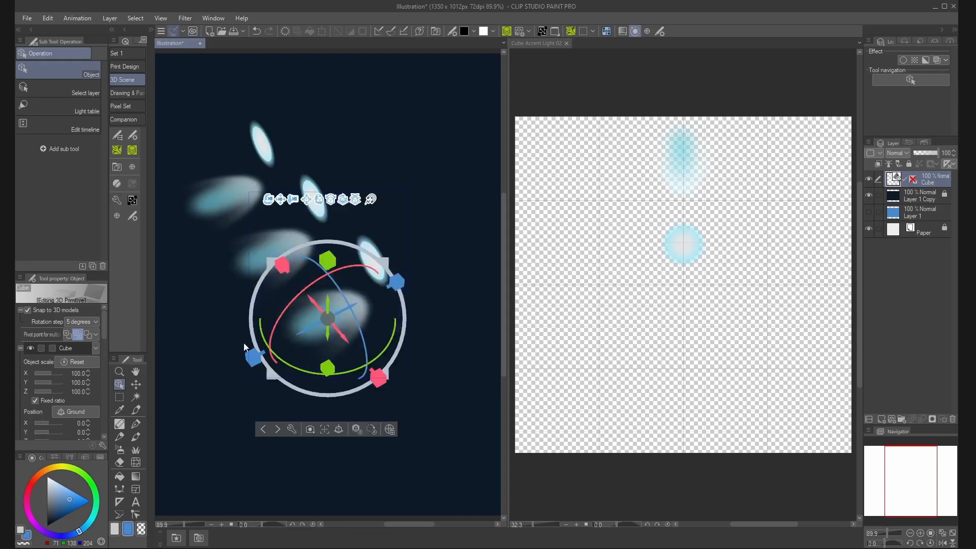
- Stretch the front light cube's Z scale to about 203 and lengthen the middle cube along Z by a smaller amount
left_click_drag(254, 355, 142, 415)
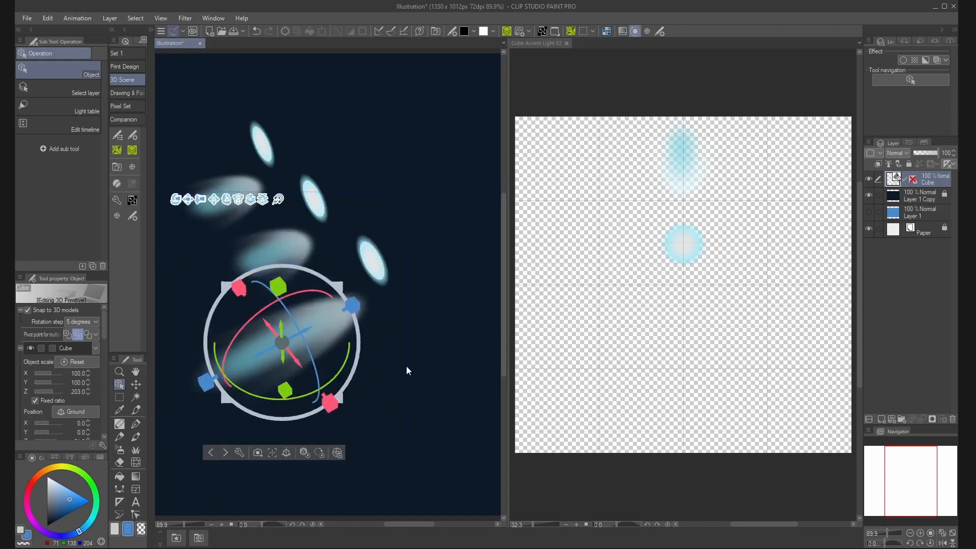
left_click_drag(406, 366, 465, 395)
left_click(367, 221)
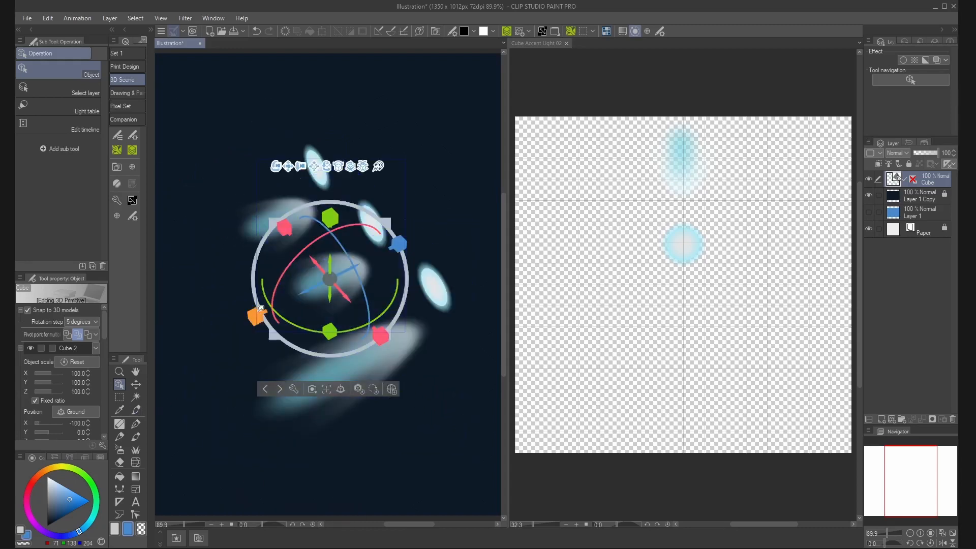
left_click_drag(256, 316, 200, 344)
- Select the rear light cube at X -200 and lower its texture opacity to 64
left_click(312, 149)
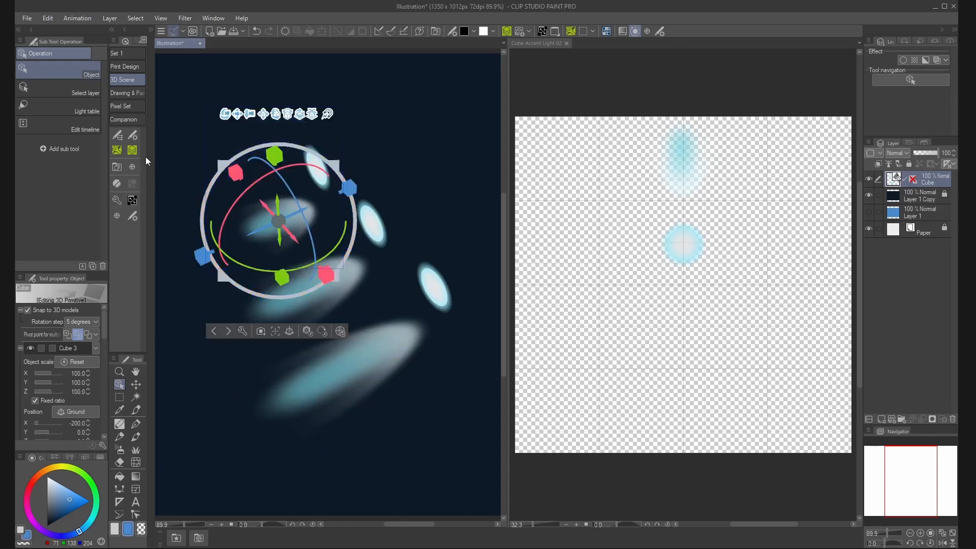
left_click(137, 135)
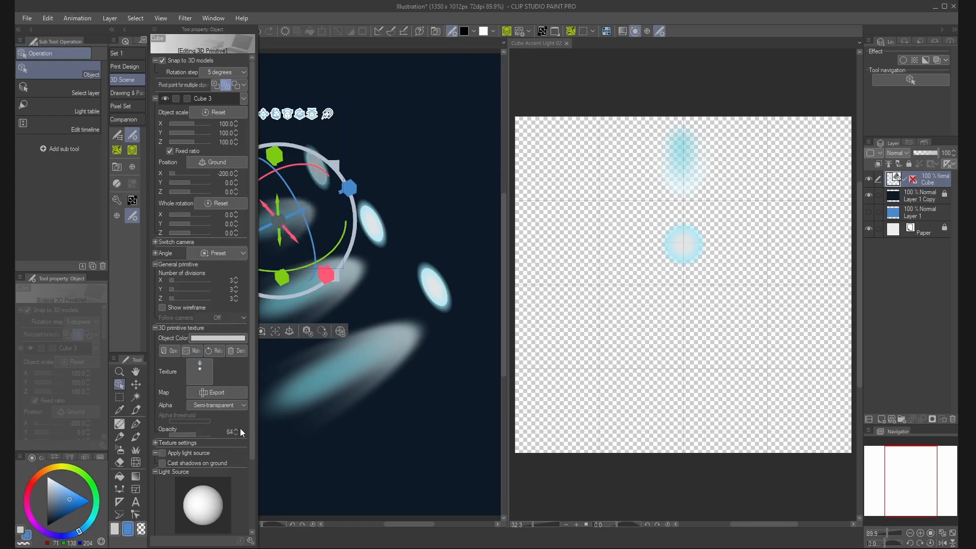
left_click(383, 224)
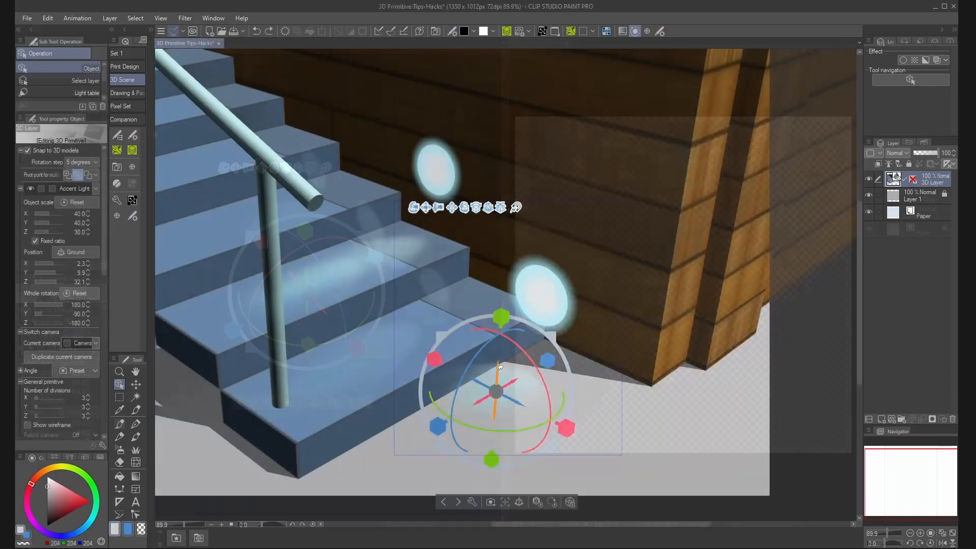
- In the staircase scene, move the accent light cube onto the lowest step at X 30.6 and Z 0.0
left_click(467, 312)
left_click_drag(468, 312, 498, 310)
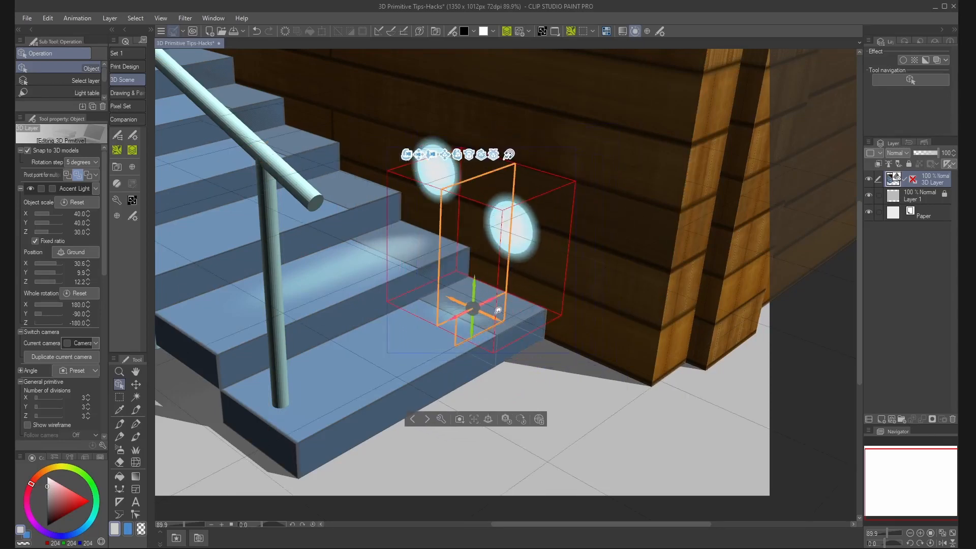
scroll(385, 282, "up", 5)
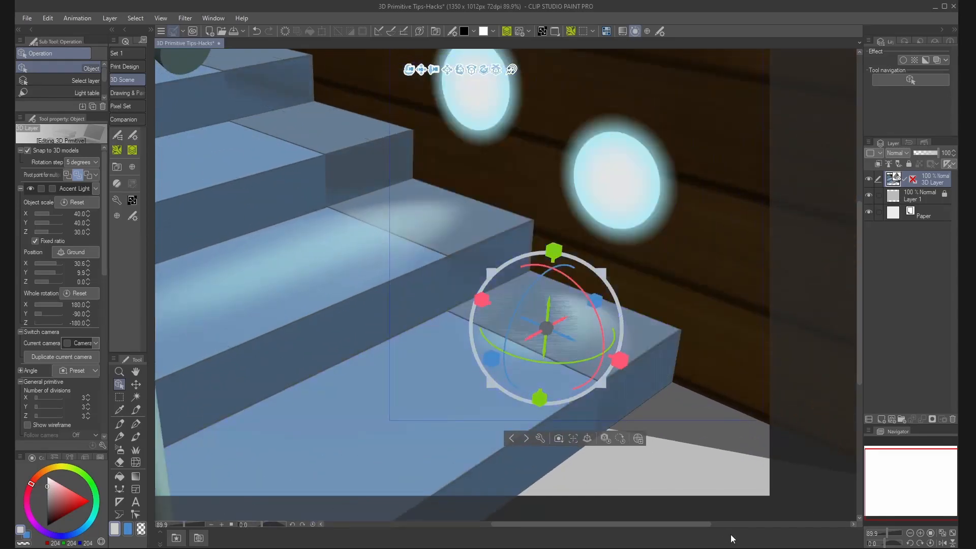
- Raise the accent light cube just above the step surface with a Y position of 10.0
left_click_drag(680, 455, 659, 426)
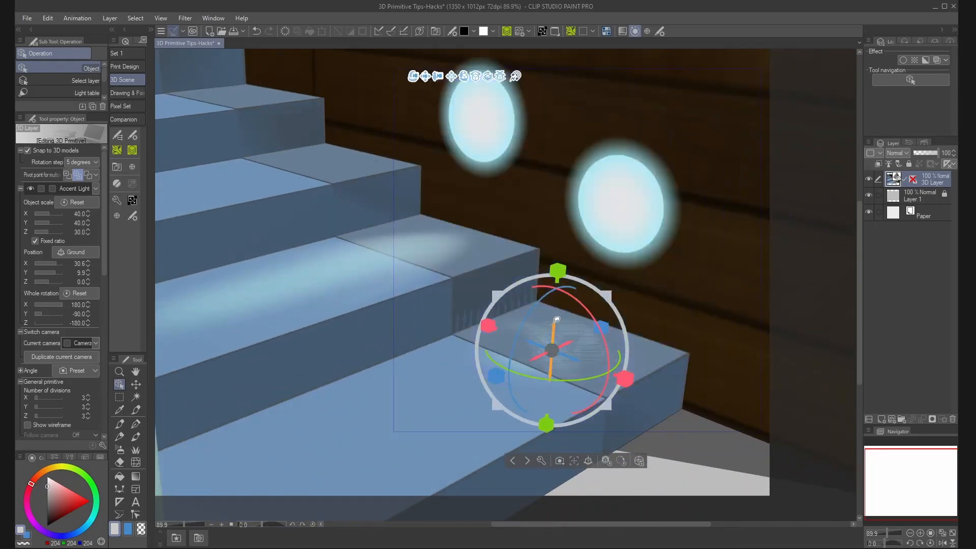
left_click_drag(557, 316, 556, 314)
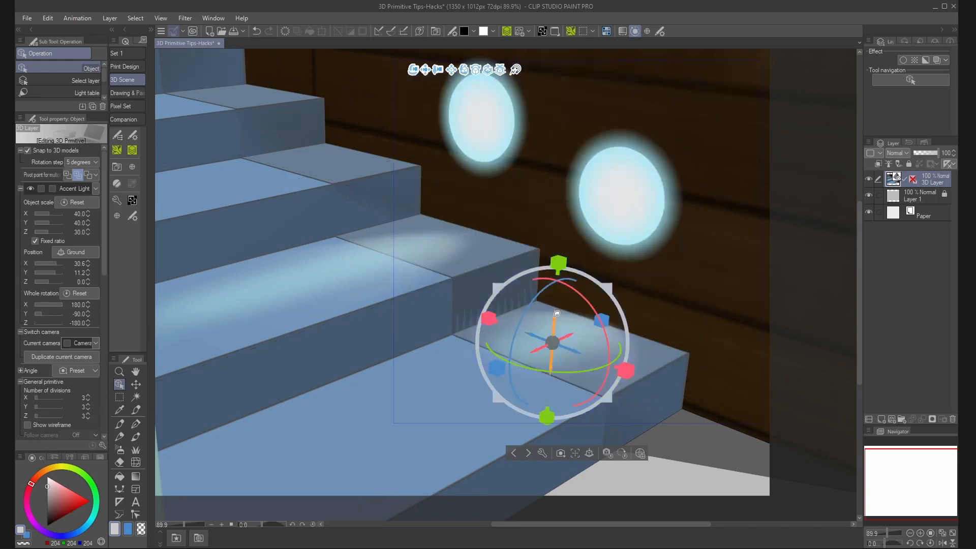
key("ctrl+z")
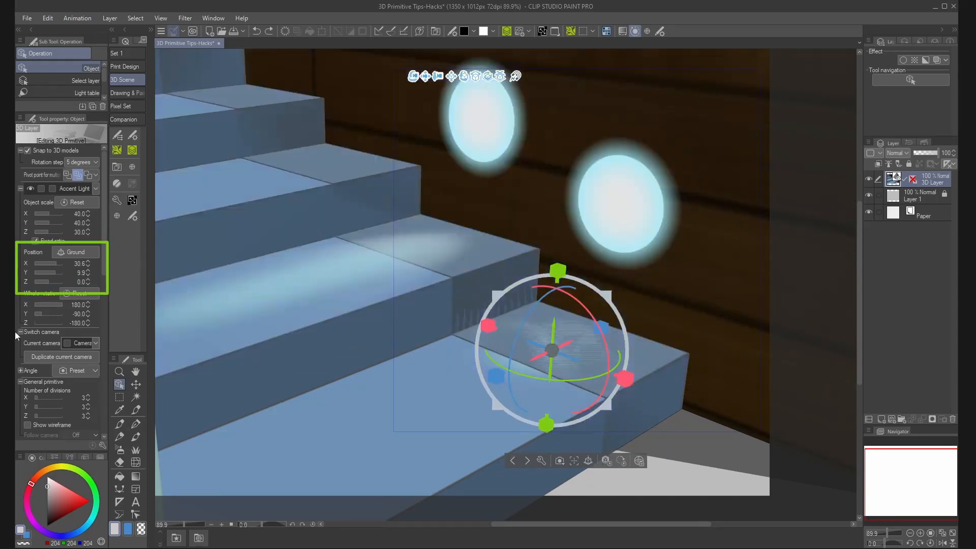
left_click(87, 271)
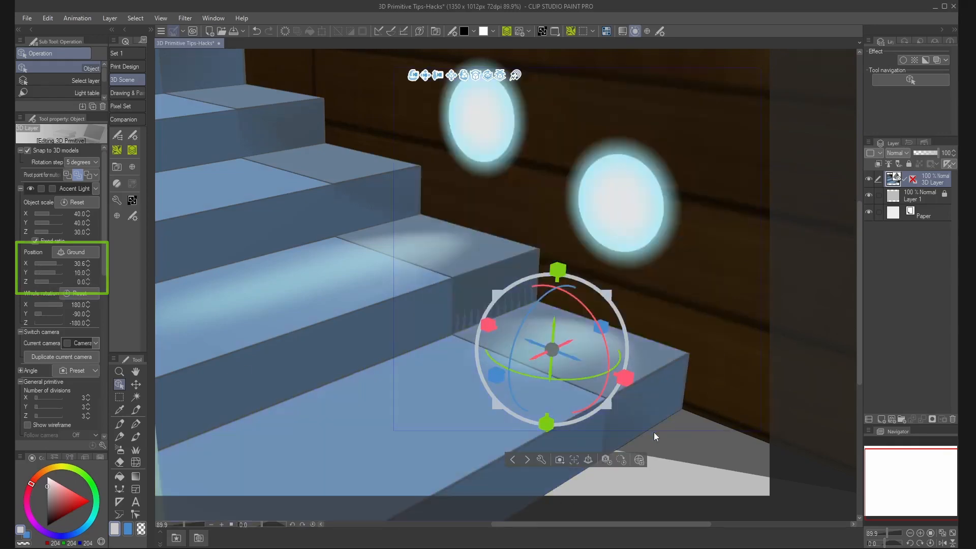
left_click_drag(653, 432, 574, 445)
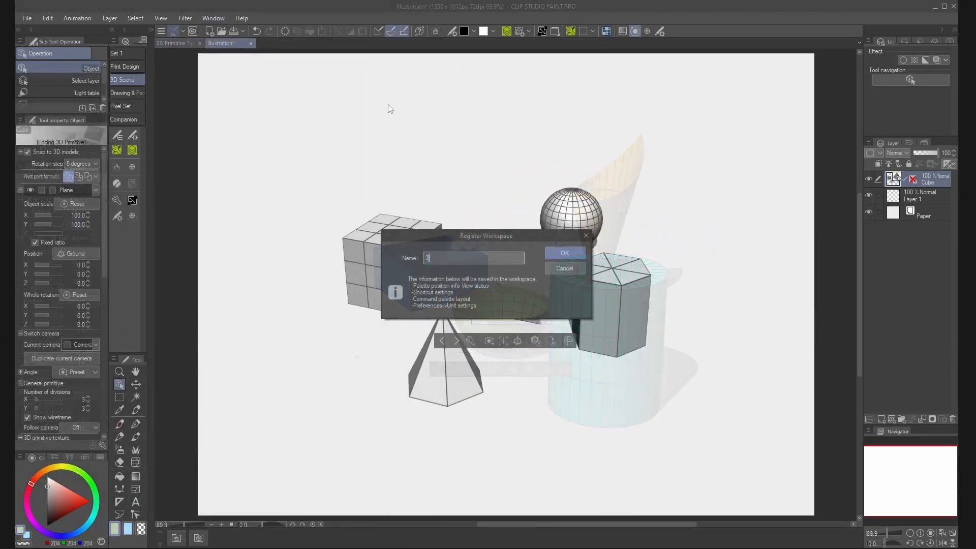
- Enter a name for the workspace being registered
type("pRI")
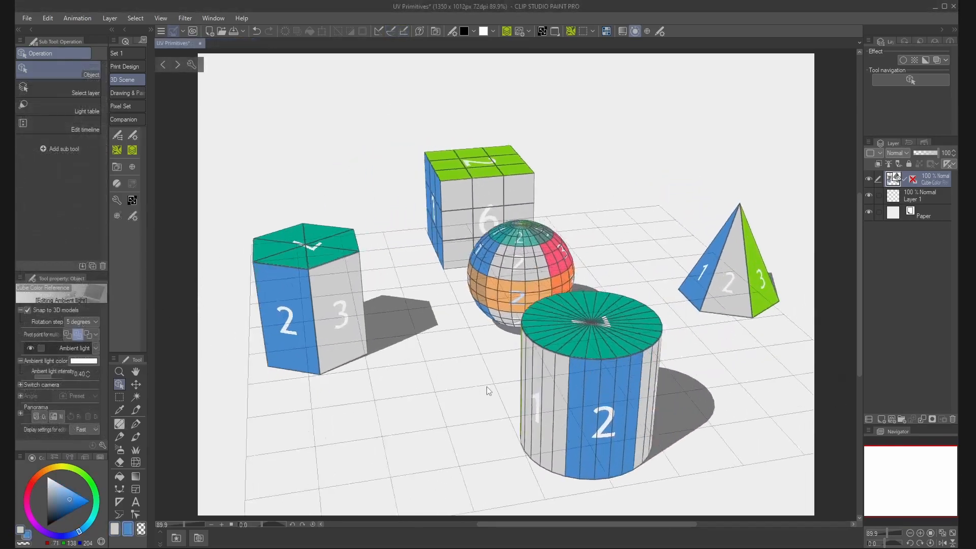
left_click_drag(488, 390, 239, 374)
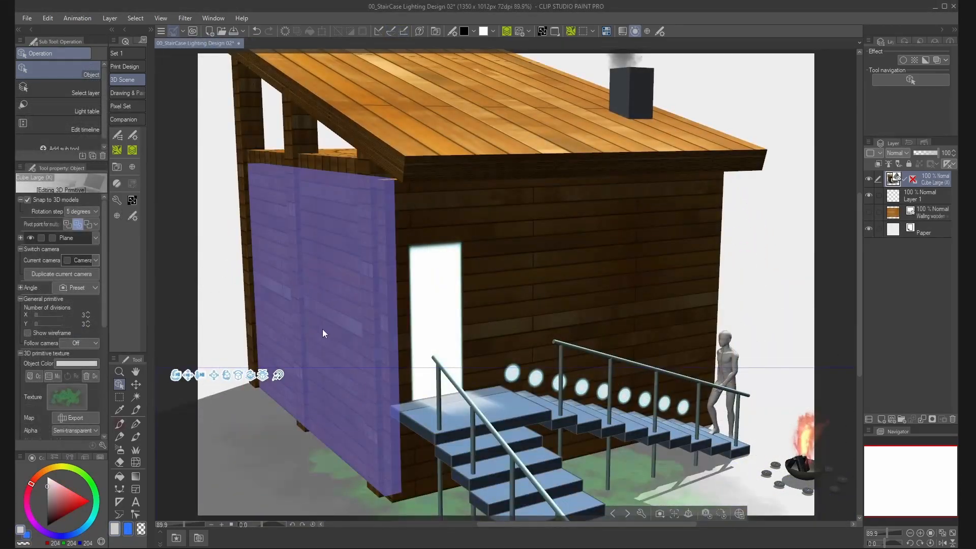
left_click_drag(322, 328, 398, 348)
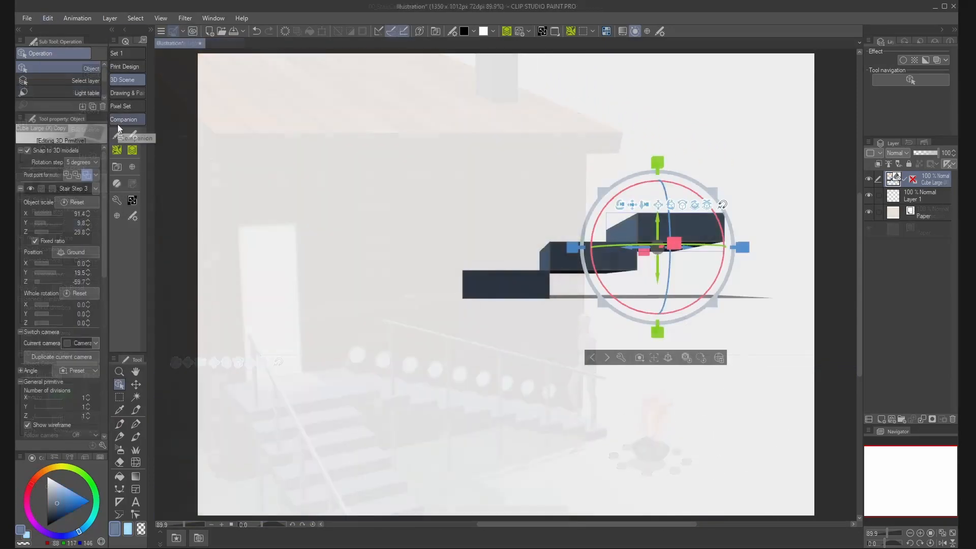